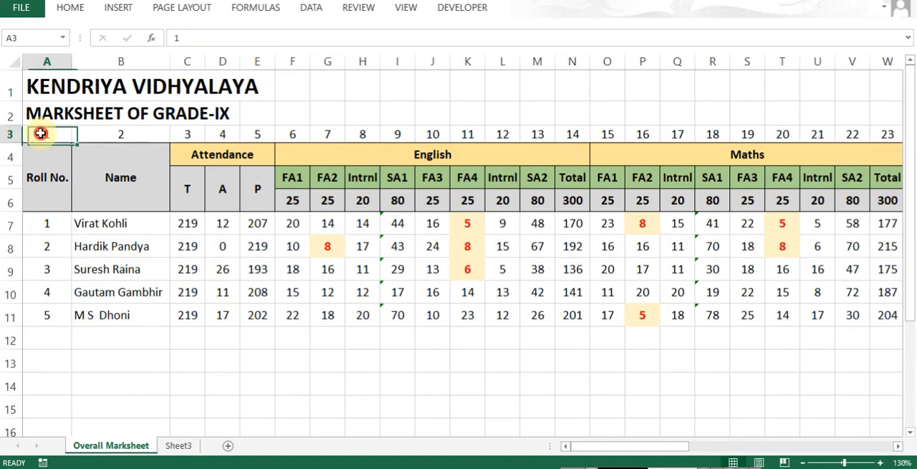
- Examine the column numbers in row 3 of the marksheet from the first column through the last
left_click(135, 134)
left_click(188, 134)
left_click(319, 133)
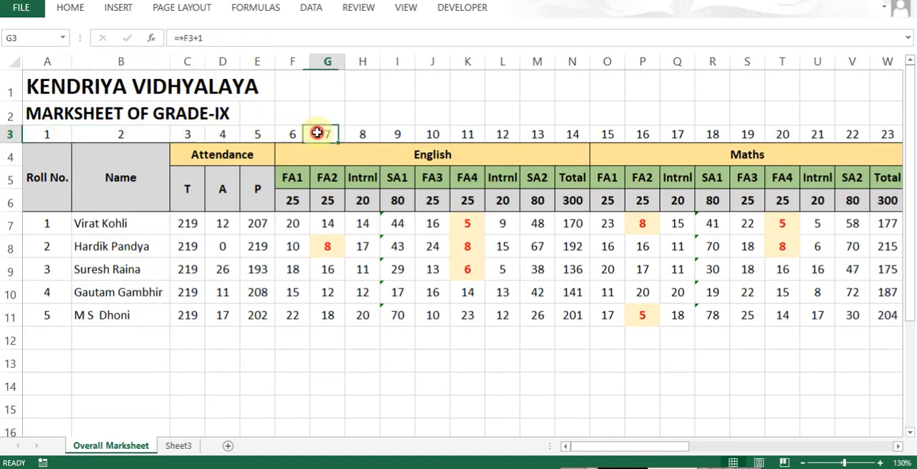
key("ctrl+Left")
key("ctrl+Right")
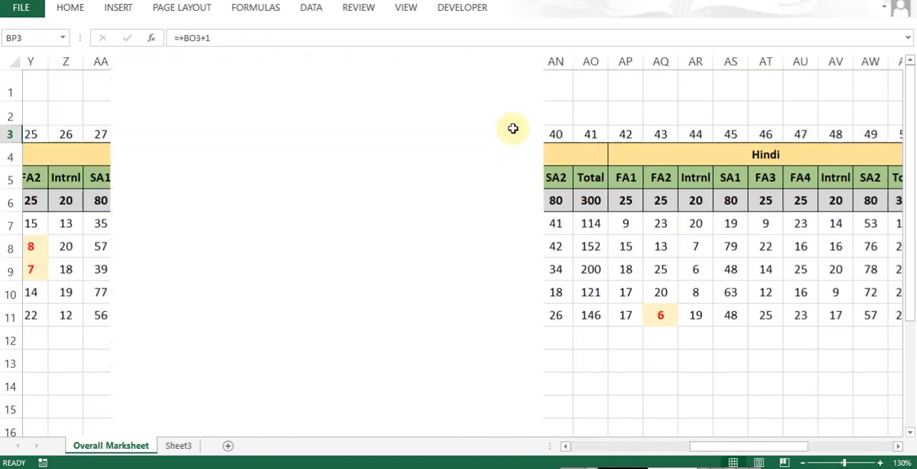
key("ctrl+Left")
key("Down")
key("Down")
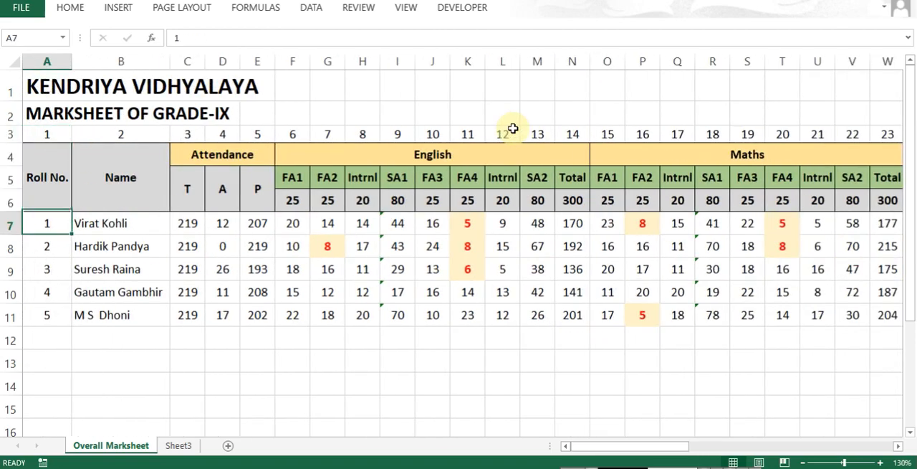
- Check the extent of the student data block starting at A7, covering all rows and columns through BP11
key("Right")
key("Right")
key("Left")
key("Left")
key("ctrl+shift+Down")
key("ctrl+shift+Right")
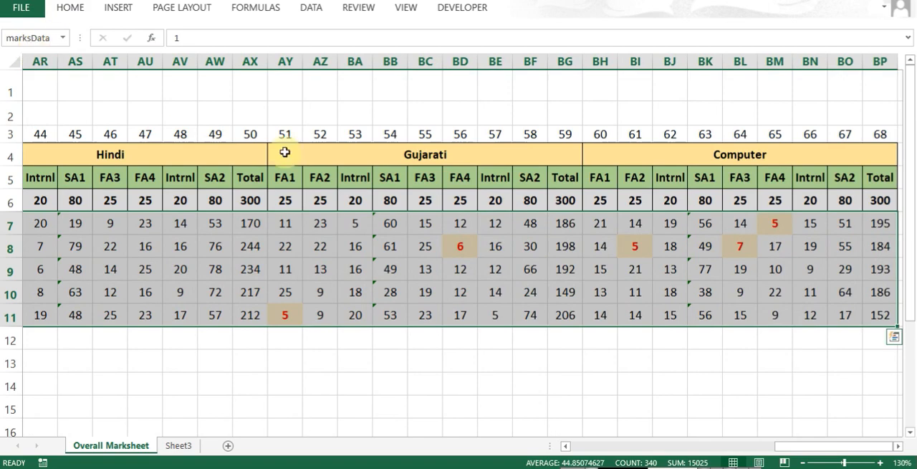
key("Home")
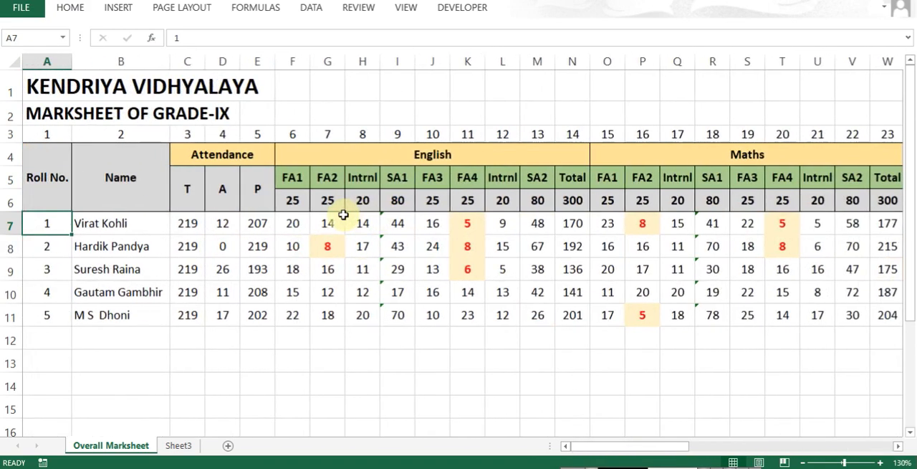
- Examine the school header and Personal Details cells of the report card on Sheet3
key("ctrl+Page_Down")
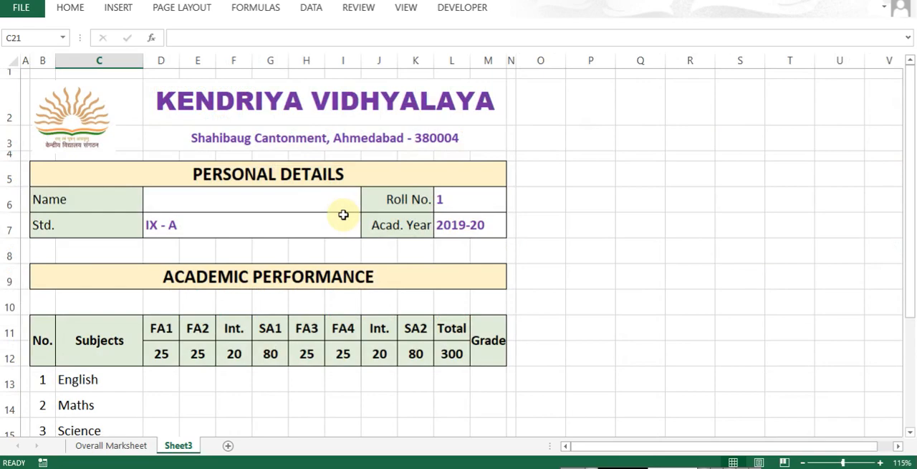
key("Right")
key("Right")
key("Up")
key("ctrl+Up")
key("ctrl+Up")
key("ctrl+Up")
key("Down")
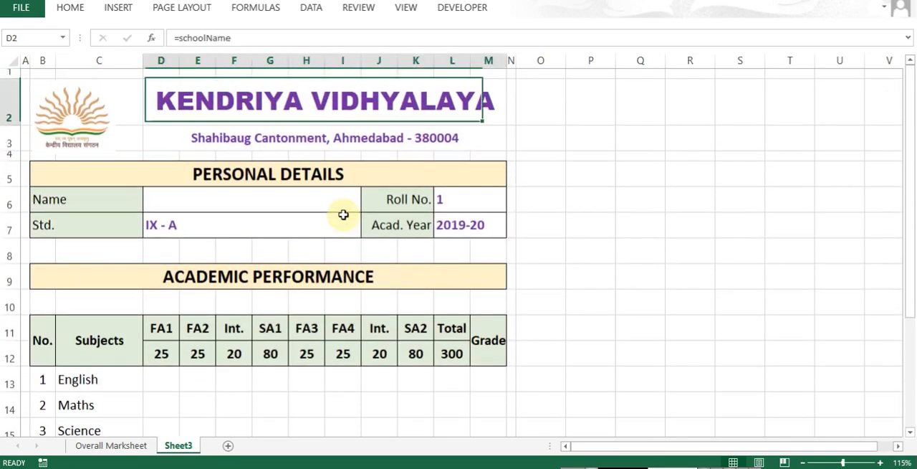
key("Down")
key("Down")
key("Down")
key("Down")
- Compare the report card's Name and Roll No. cells with the Name column number in row 3 of Overall Marksheet
key("ctrl+Page_Up")
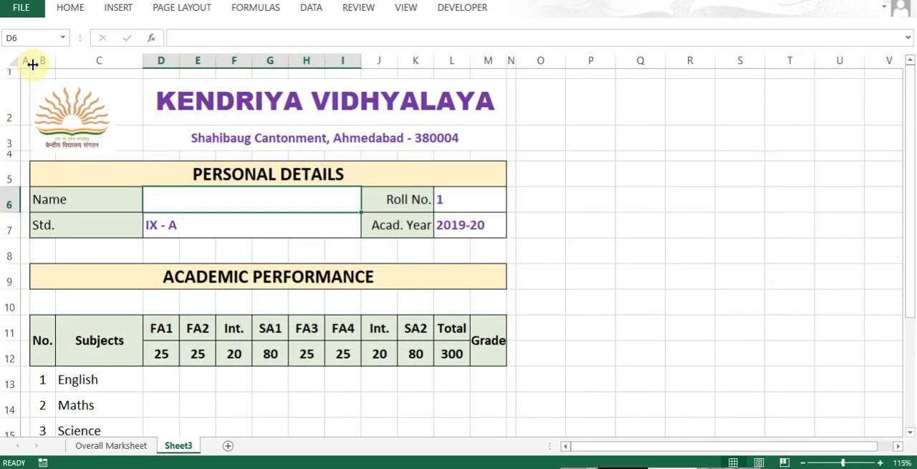
key("Right")
key("Right")
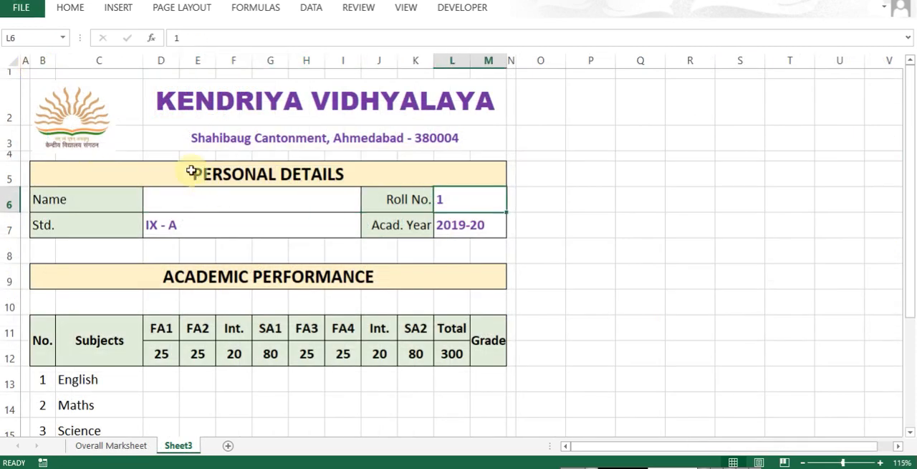
left_click(199, 206)
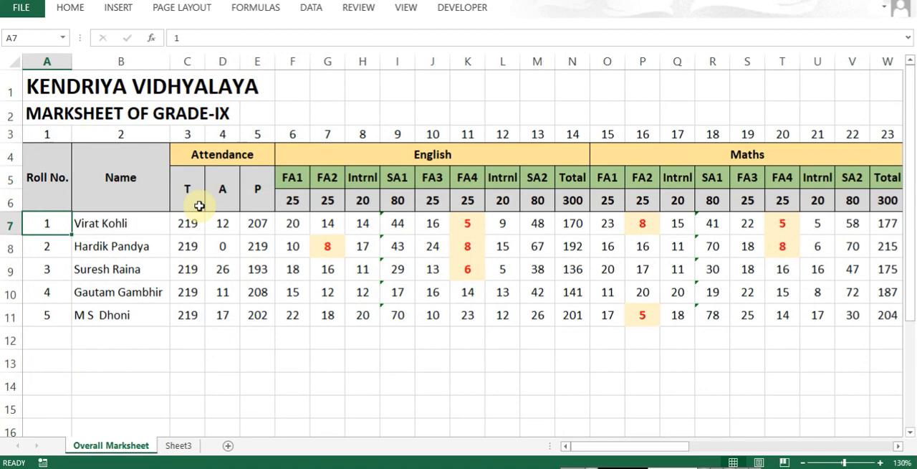
left_click(140, 130)
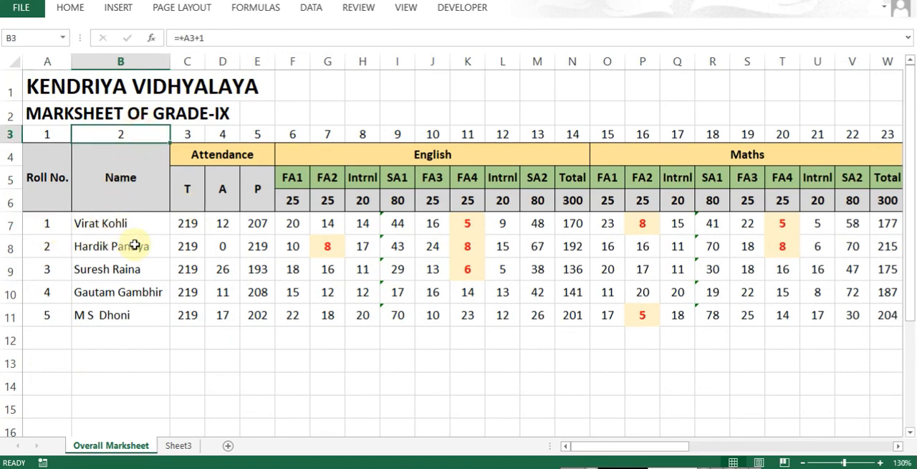
left_click(176, 445)
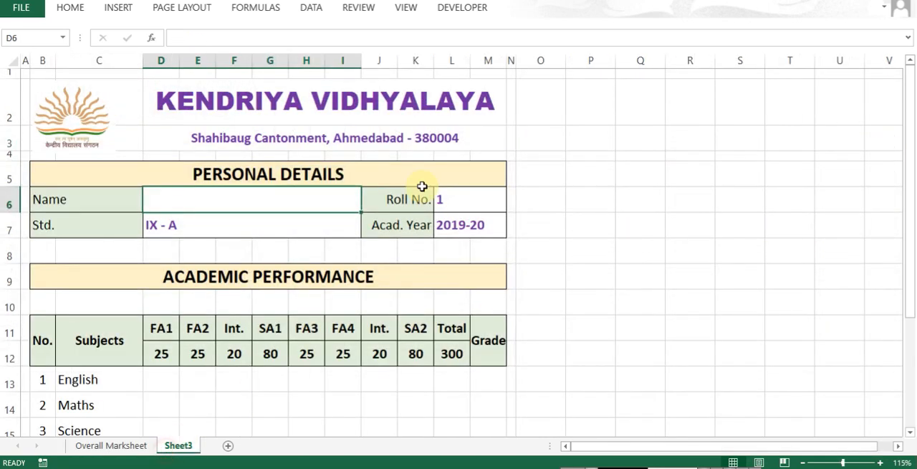
left_click(459, 197)
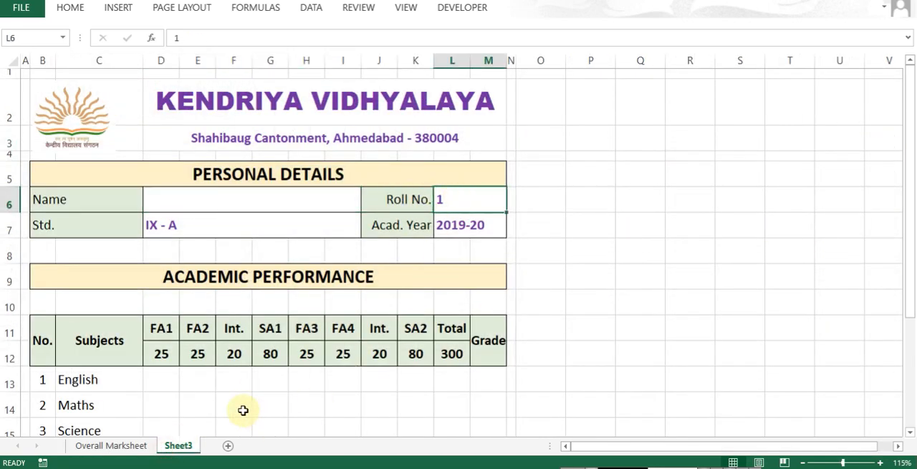
- Review the marksData range on Overall Marksheet, from the roll numbers across to the Computer totals
left_click(129, 447)
left_click_drag(50, 221, 53, 312)
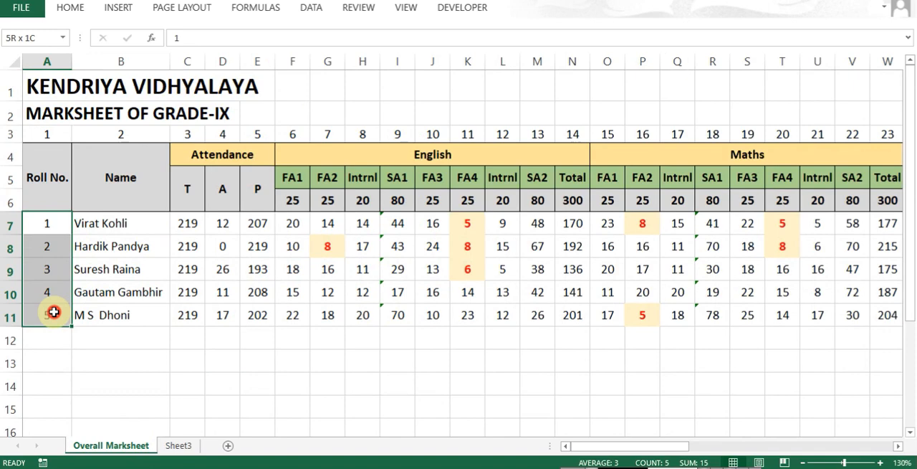
left_click_drag(54, 312, 819, 316)
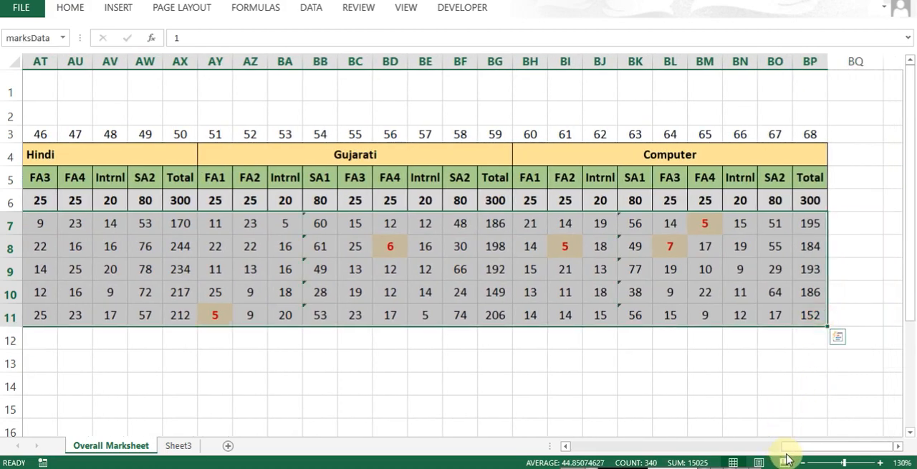
left_click_drag(787, 453, 523, 453)
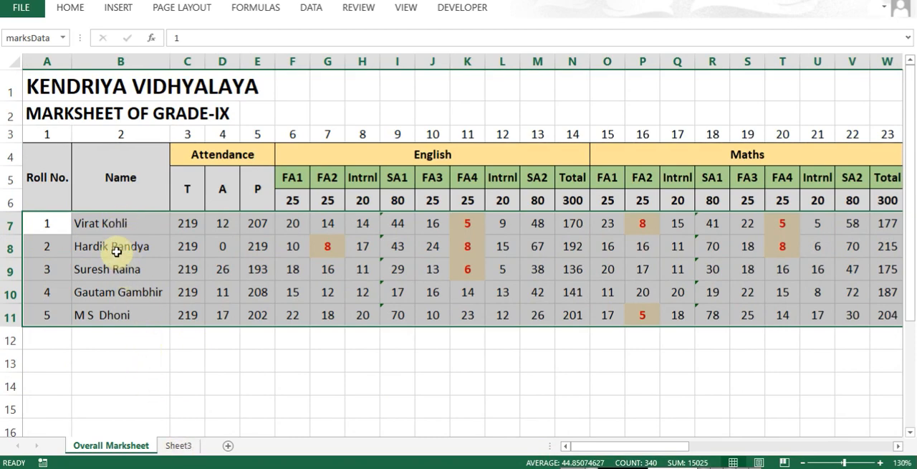
- Enter =VLOOKUP(L6,marksData,2,0) in the report card's Name cell D6 on Sheet3
left_click(188, 445)
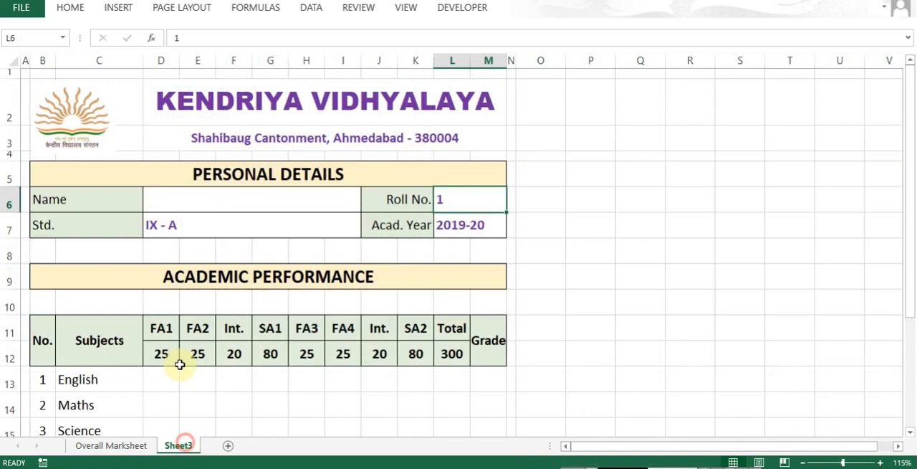
left_click(207, 199)
type("=vloo")
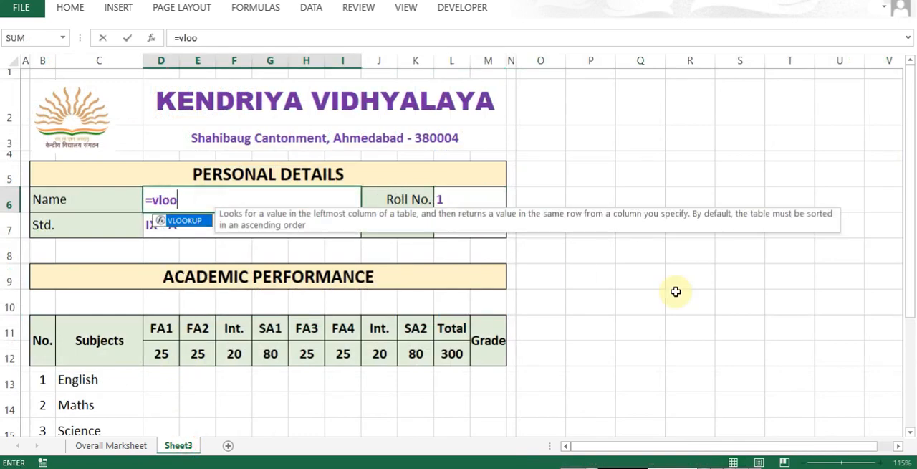
key("Tab")
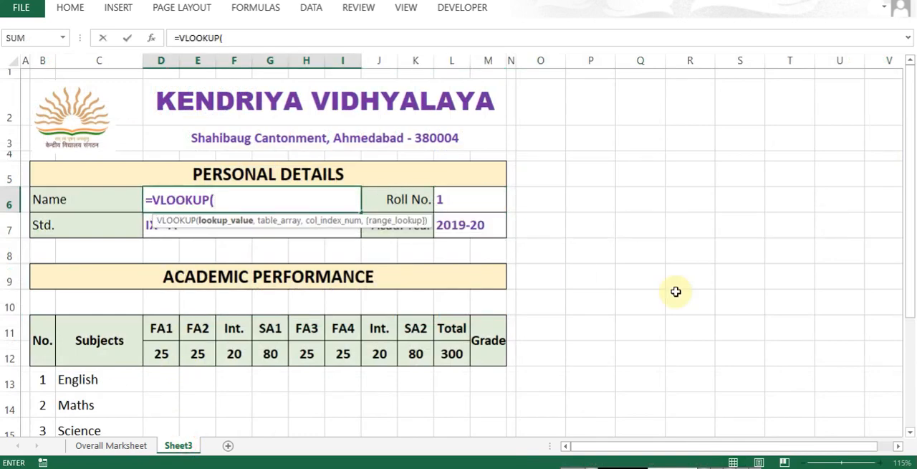
left_click(470, 199)
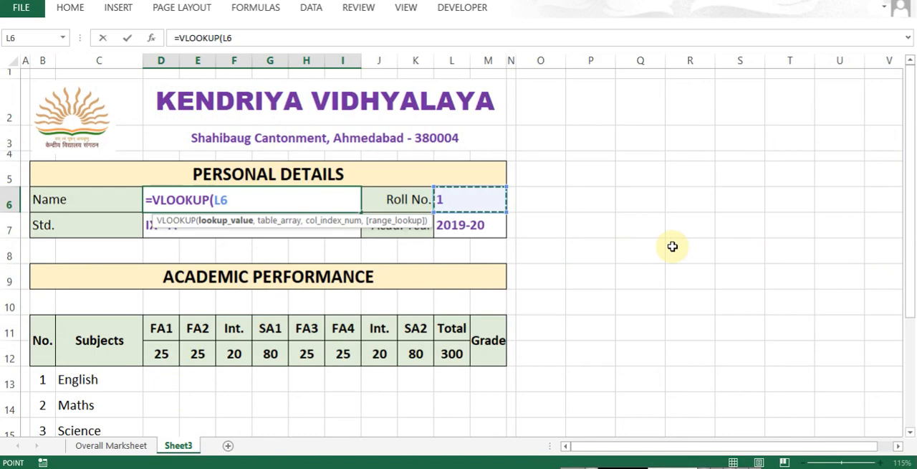
type(",MARK")
key("Tab")
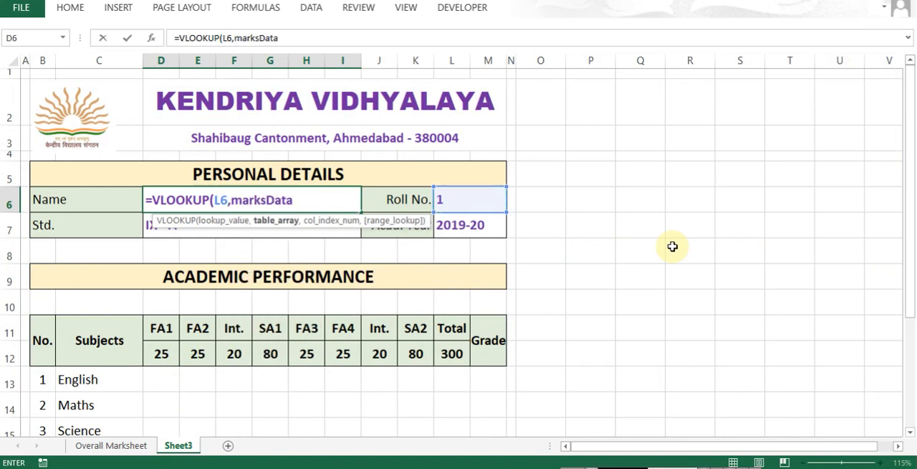
type(",")
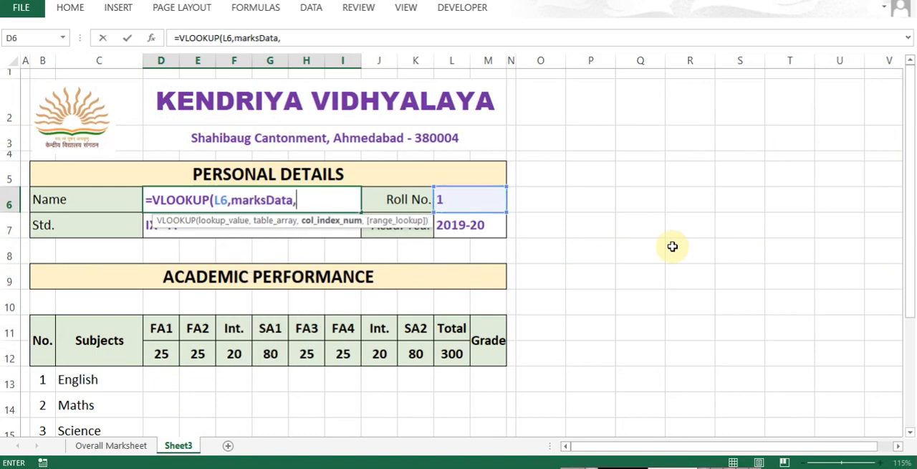
type("2,0")
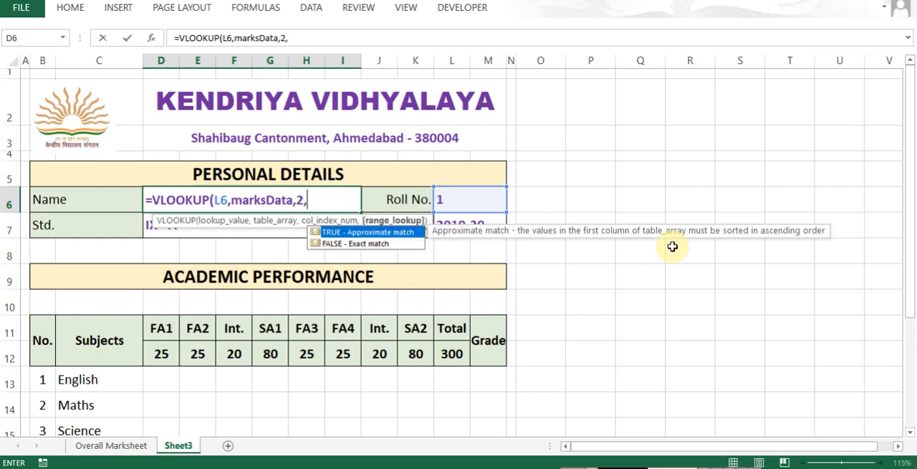
type(")")
key("Return")
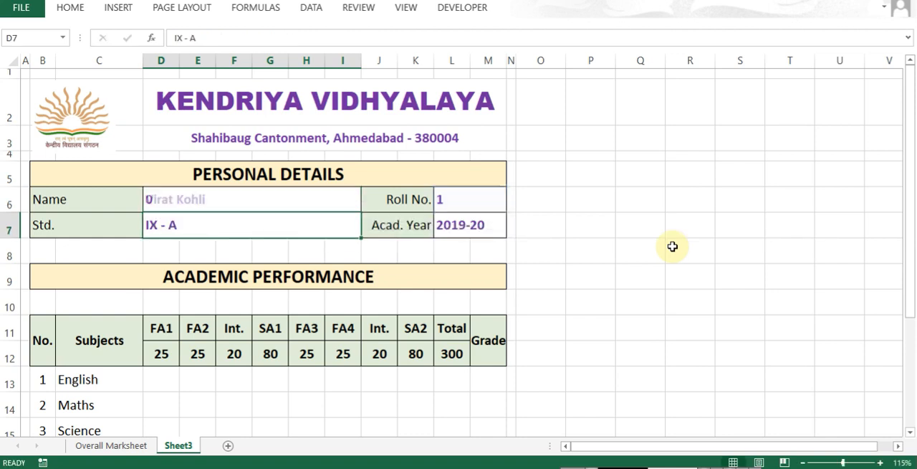
key("Up")
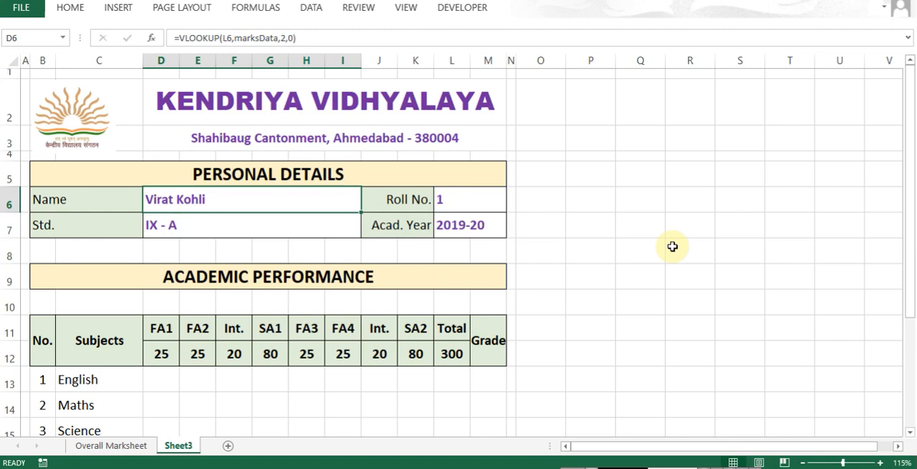
- Test the name lookup by entering roll numbers 2, 3, 4 and 5 in turn, and restore roll number 1
key("Right")
key("Right")
type("2")
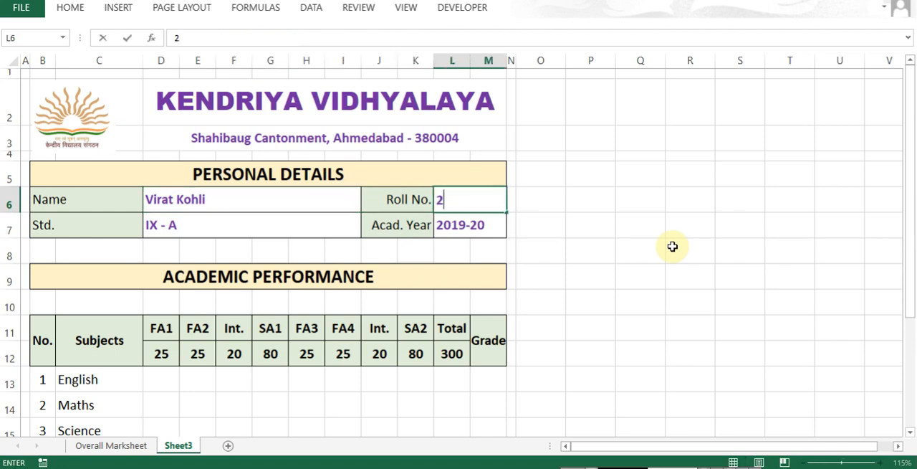
key("Tab")
key("Left")
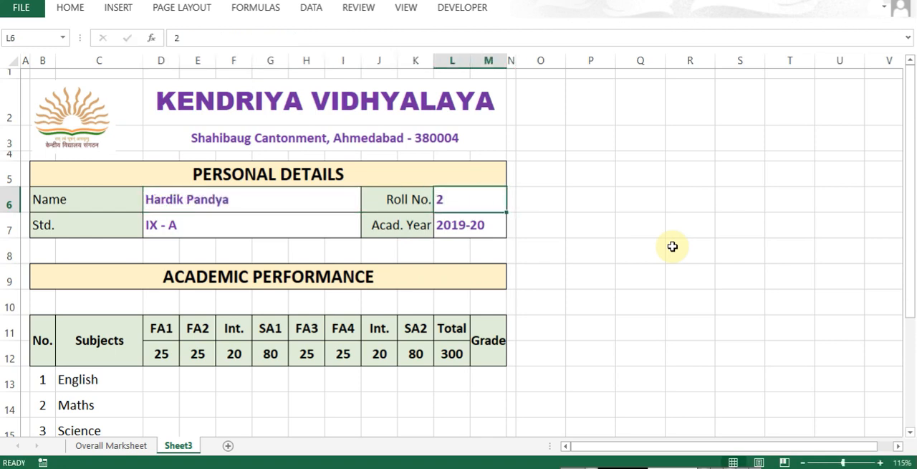
type("3")
key("Tab")
key("Left")
type("4")
key("Tab")
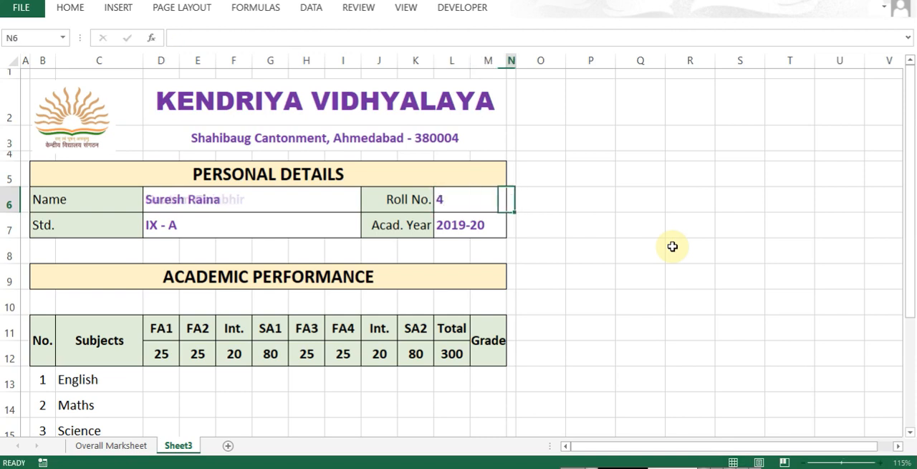
key("Left")
type("5")
key("Tab")
key("Left")
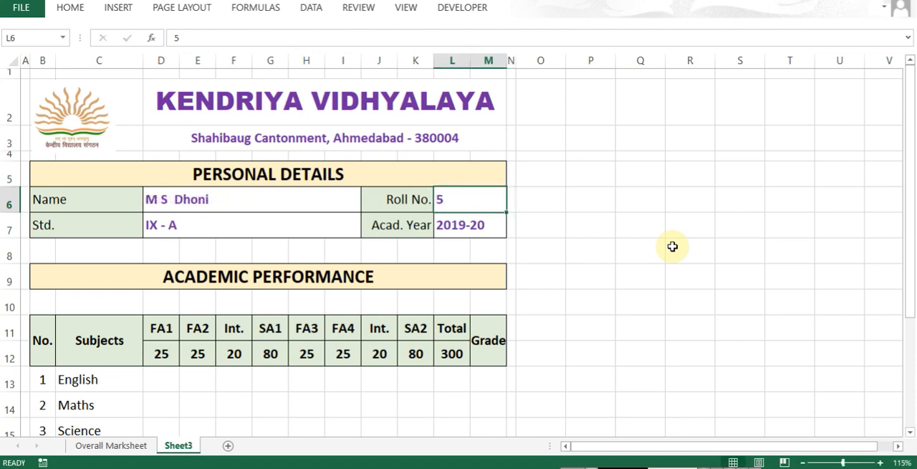
type("1")
key("Tab")
key("Left")
key("Left")
key("Left")
- Select the English FA1 mark cell D13 in the Academic Performance table
key("Down")
key("Down")
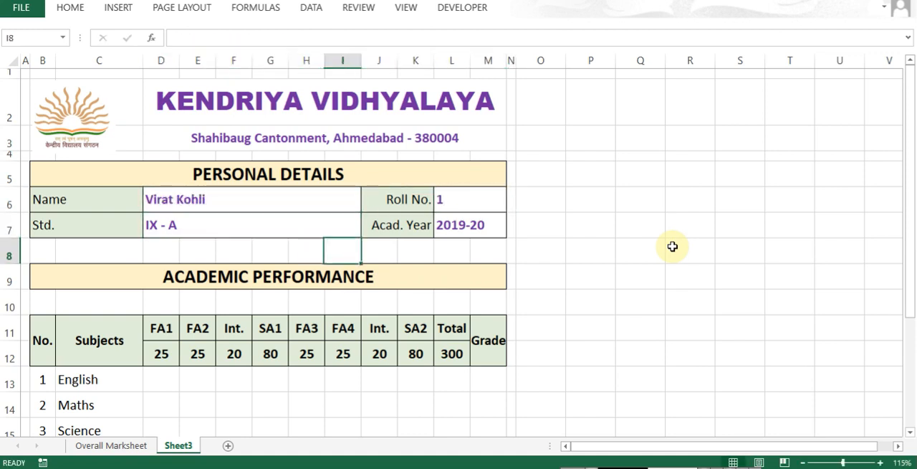
key("Down")
key("Down")
key("Down")
key("Down")
key("Down")
key("Down")
key("ctrl+Left")
key("Up")
key("Right")
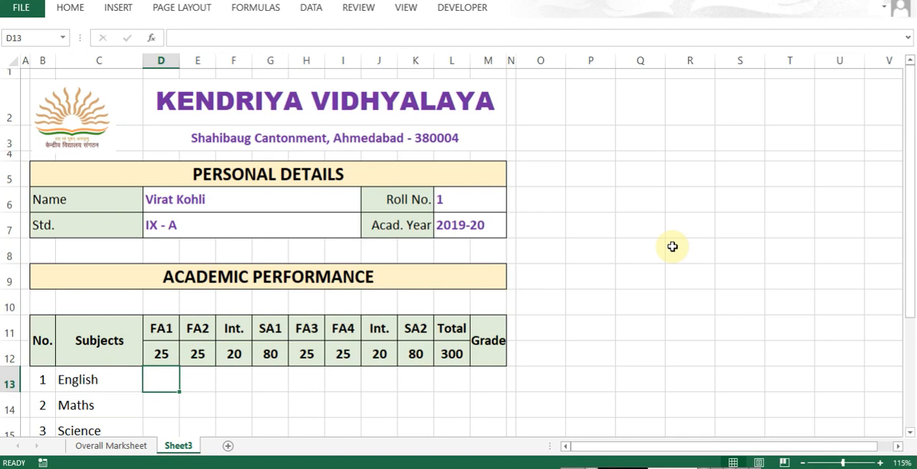
- Check the column number of the English FA1 marks on Overall Marksheet for use in the report card
key("ctrl+Page_Up")
key("Right")
key("Right")
key("Right")
key("Right")
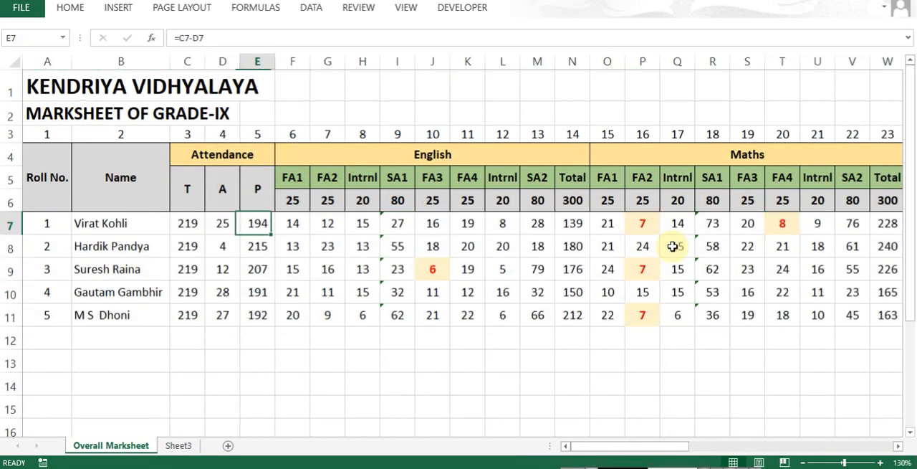
key("Right")
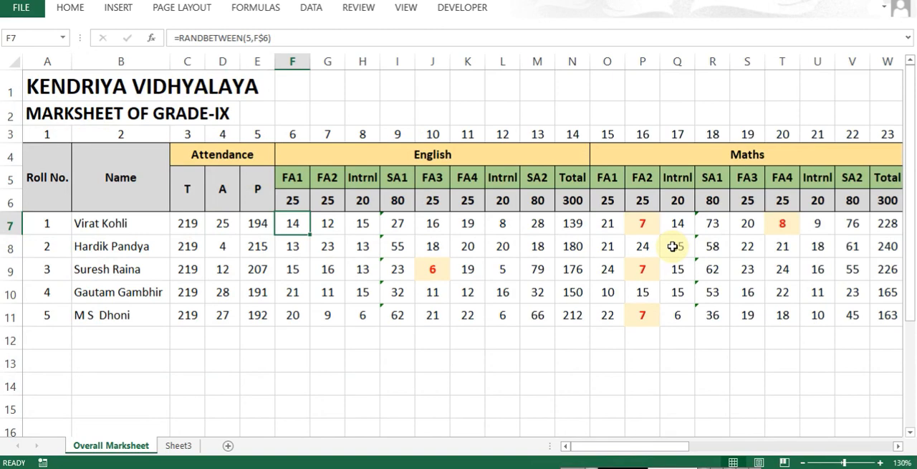
key("ctrl+Page_Down")
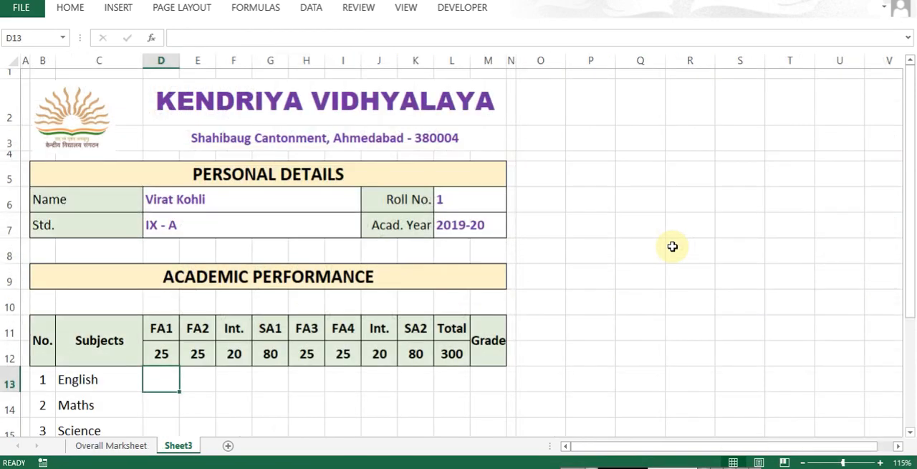
key("ctrl+Page_Up")
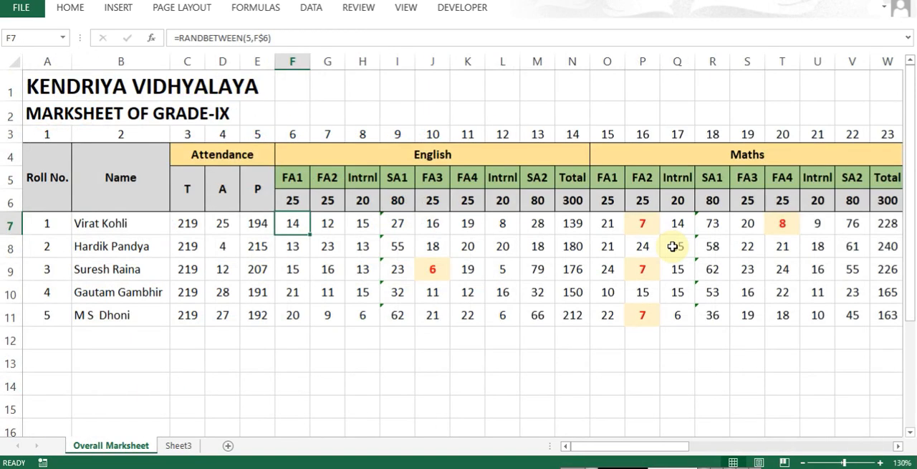
- Compare the numbered English mark columns on Overall Marksheet with the English row of the report card on Sheet3
key("ctrl+Page_Down")
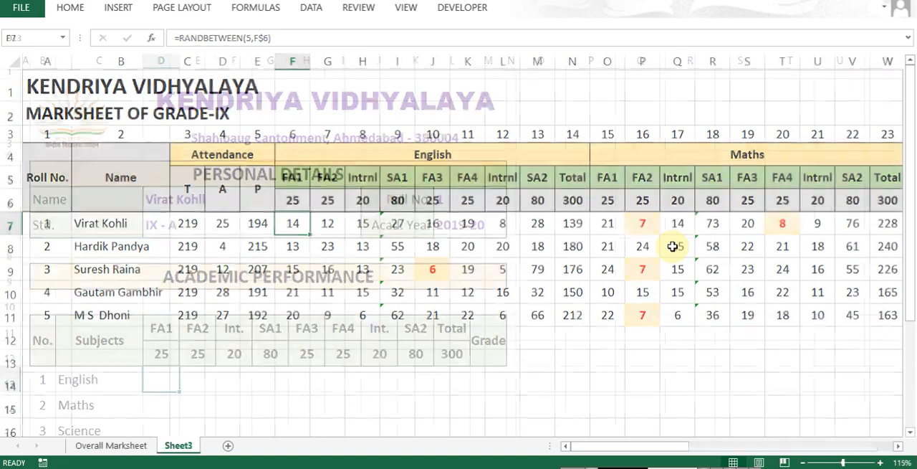
key("ctrl+Page_Up")
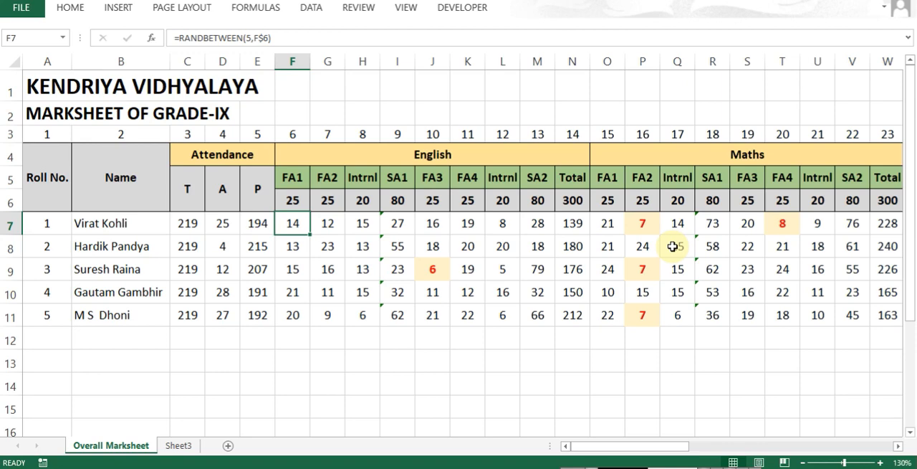
key("ctrl+Page_Down")
key("Right")
key("Right")
key("Right")
key("Right")
key("Right")
key("Right")
key("Right")
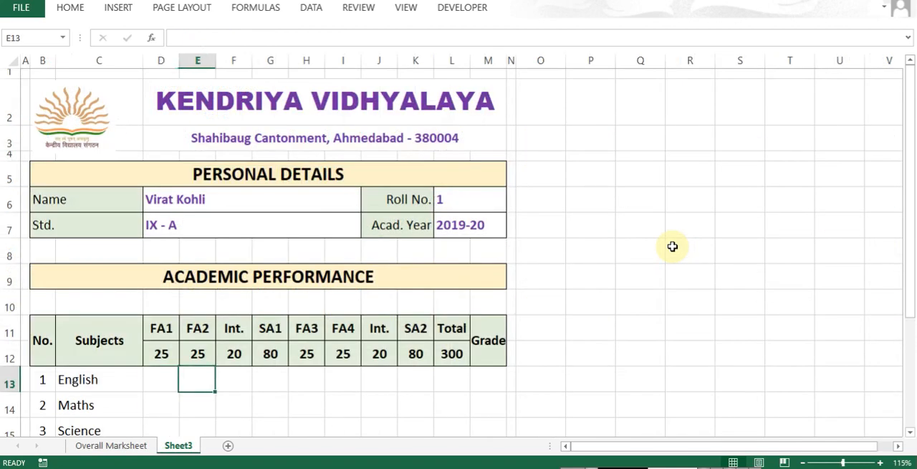
- Enter =VLOOKUP(L6,marksData,6,0) in the English FA1 mark cell D13 of the report card
key("Left")
key("Left")
key("Left")
key("Left")
key("Left")
key("Left")
key("Left")
type("=vlo")
key("Tab")
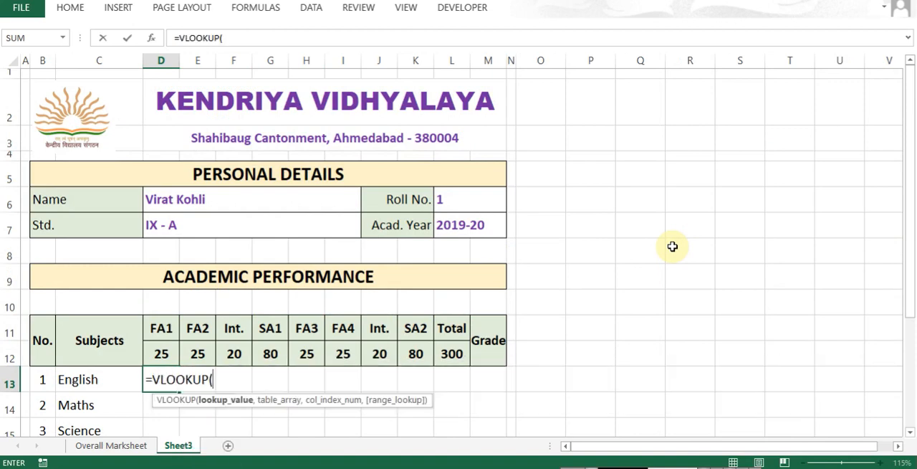
left_click(449, 198)
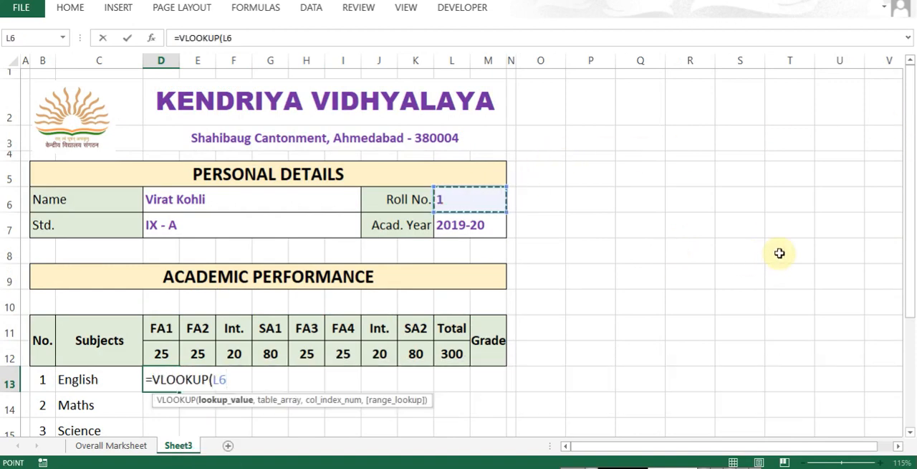
type(",marks")
key("Tab")
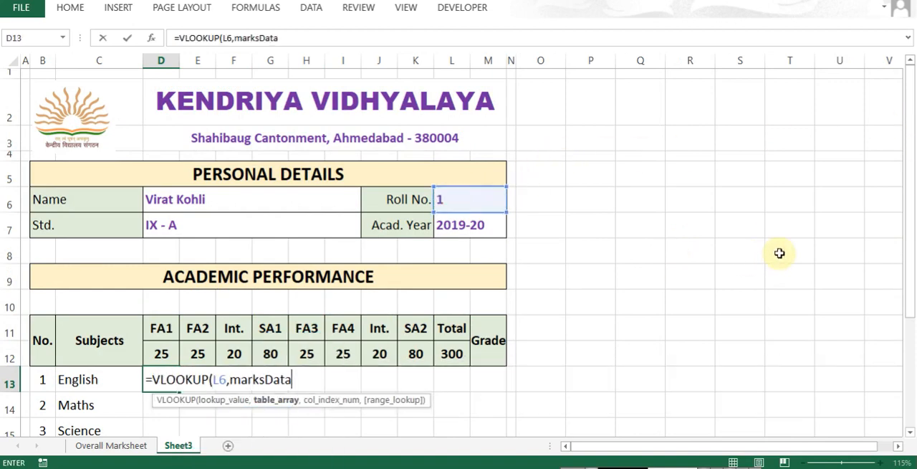
type(",")
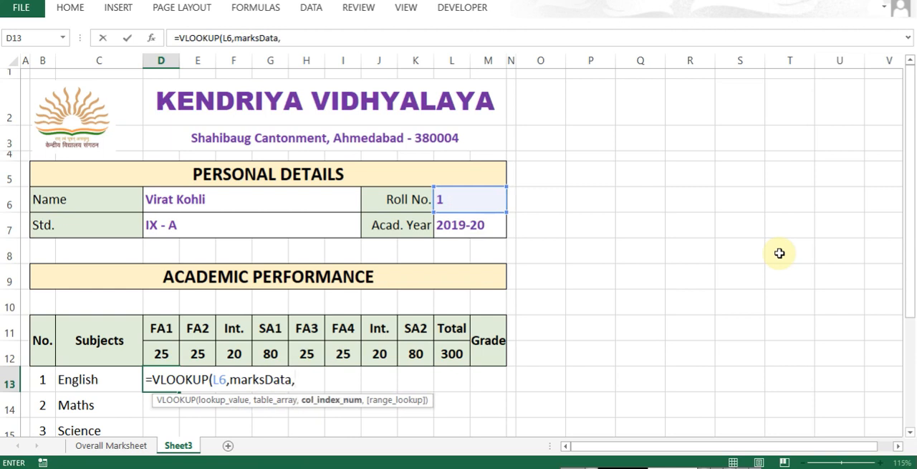
type("6,0")
key("Return")
key("Up")
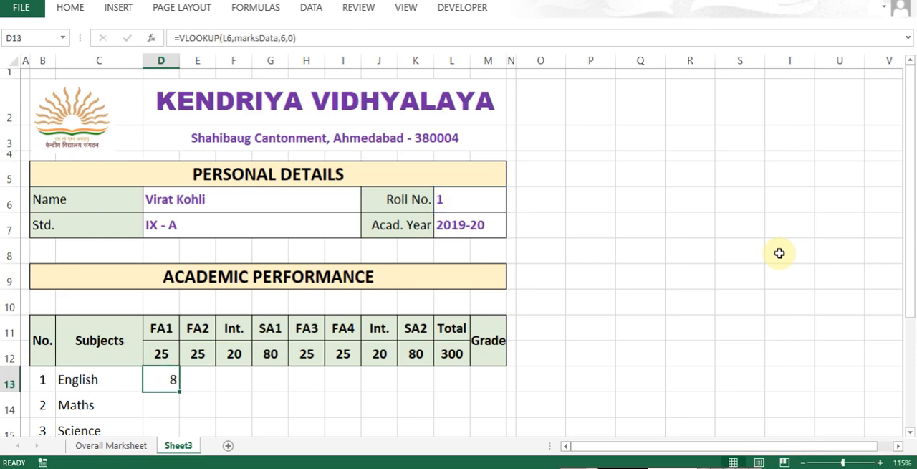
- Compare the English FA1 mark in D13 with the mark on Overall Marksheet, before and after recalculating the random marks
key("ctrl+Page_Up")
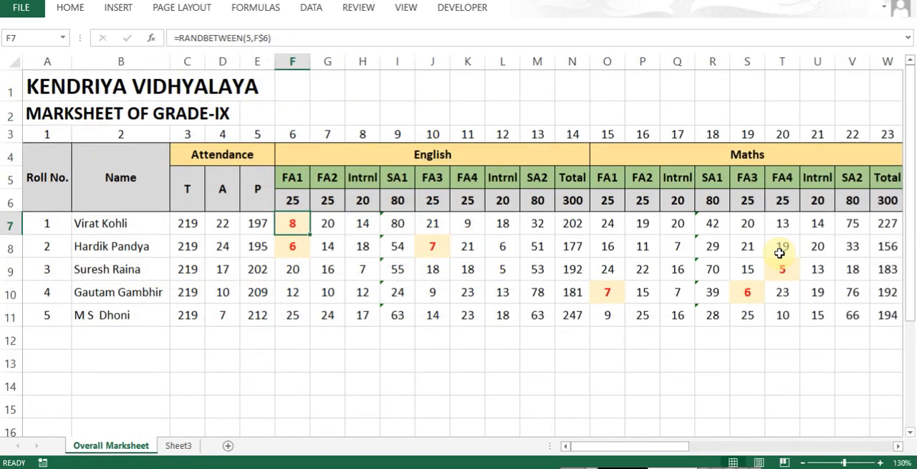
key("ctrl+Page_Down")
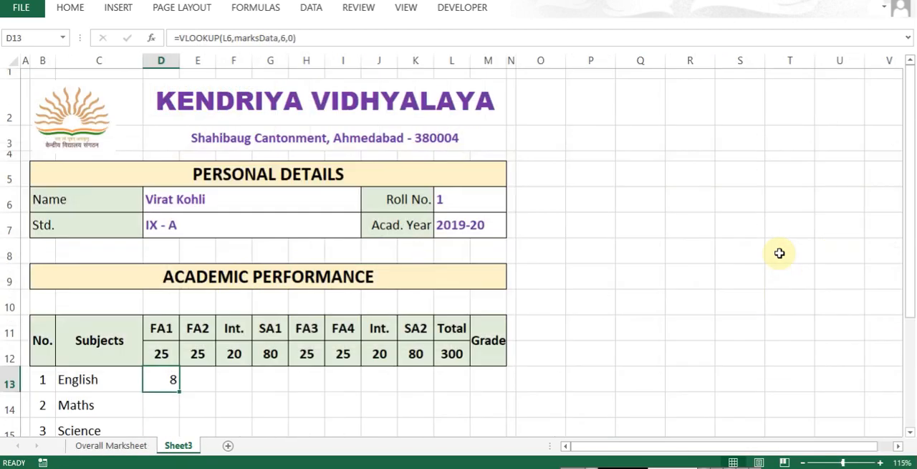
key("Down")
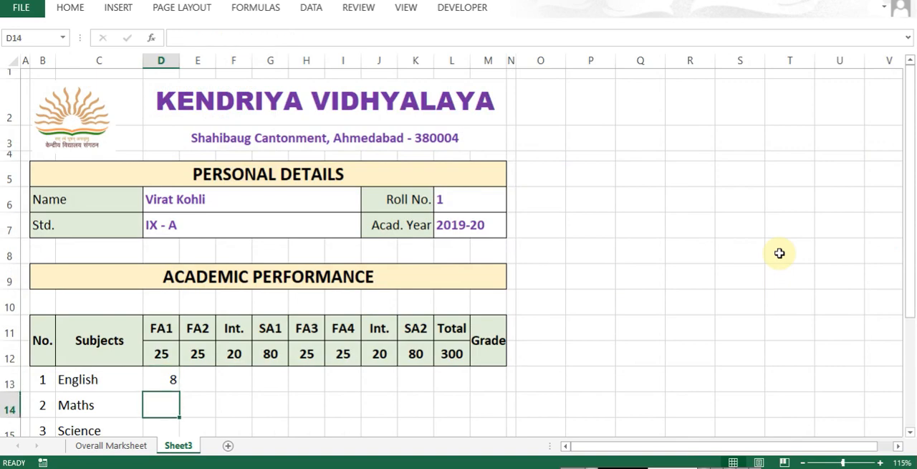
key("ctrl+Page_Up")
key("Down")
key("Up")
key("F9")
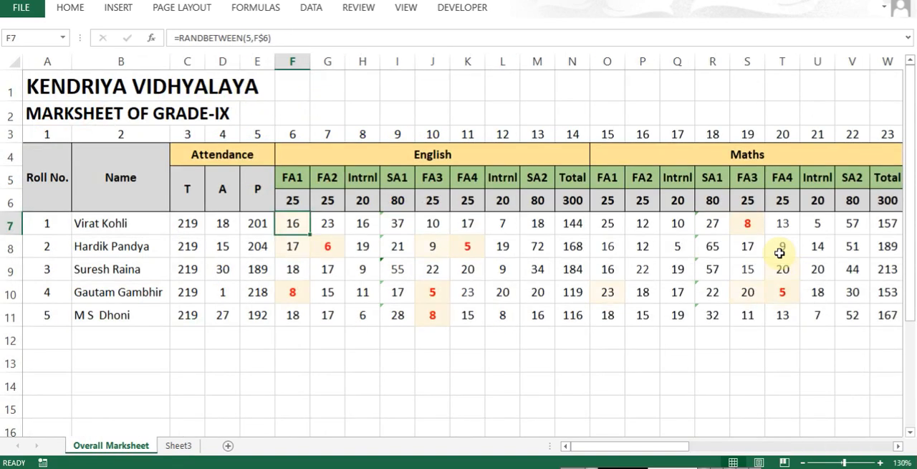
key("ctrl+Page_Down")
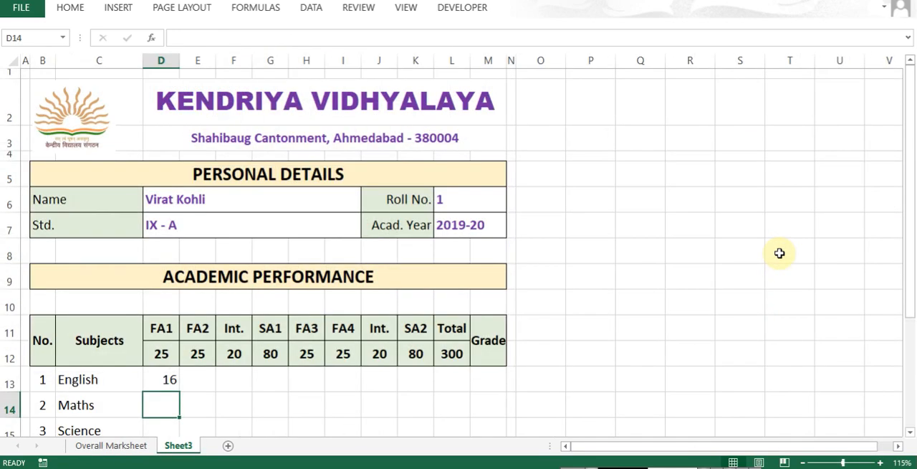
- Examine the roll number reference in D13's VLOOKUP formula without changing it
key("Up")
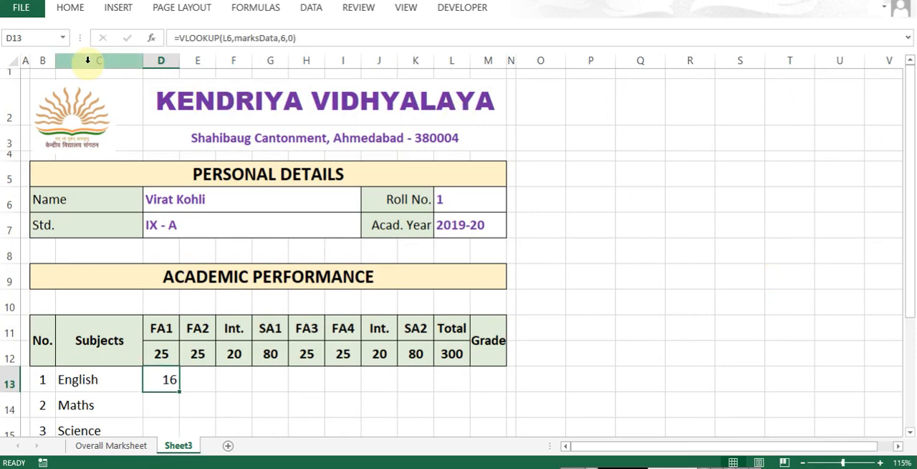
key("F2")
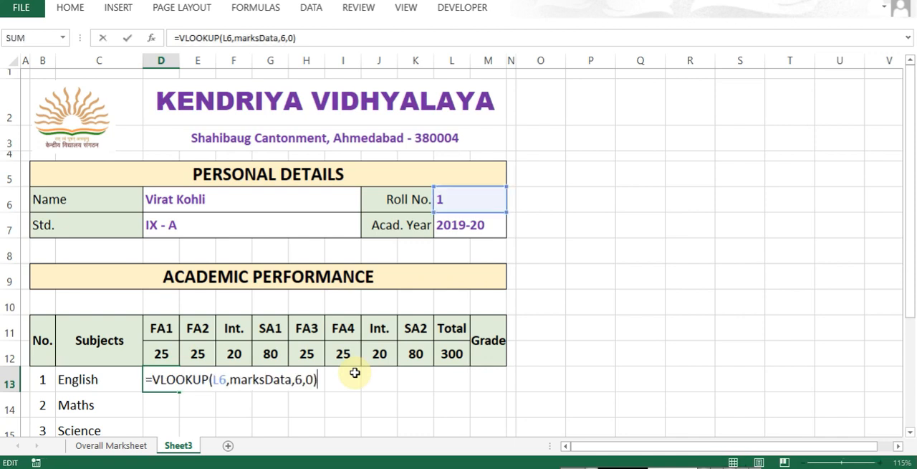
key("ctrl+Left")
key("ctrl+Left")
key("ctrl+Left")
key("Escape")
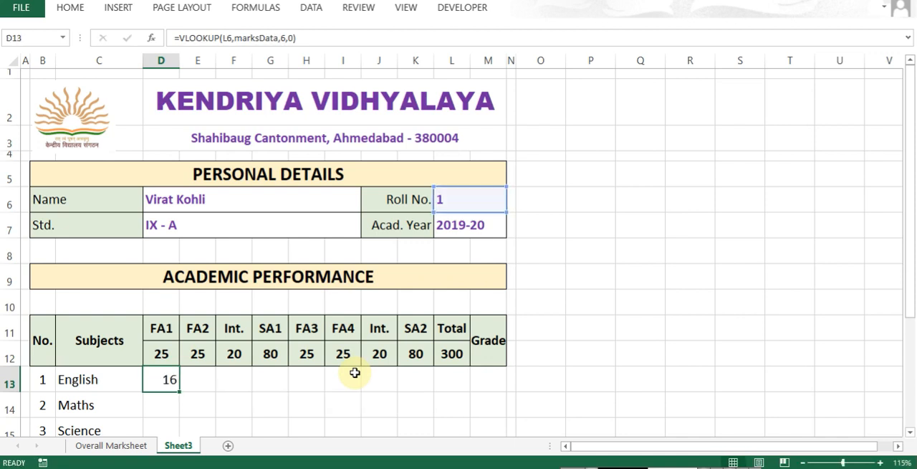
- Try to fill D13's formula across into the English FA2 cell E13 and examine its roll number reference
key("Right")
key("ctrl+r")
key("F2")
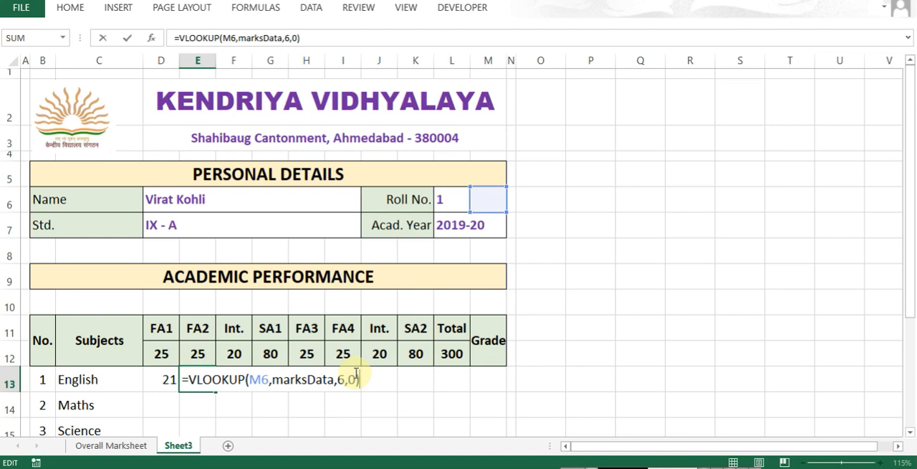
left_click(460, 209)
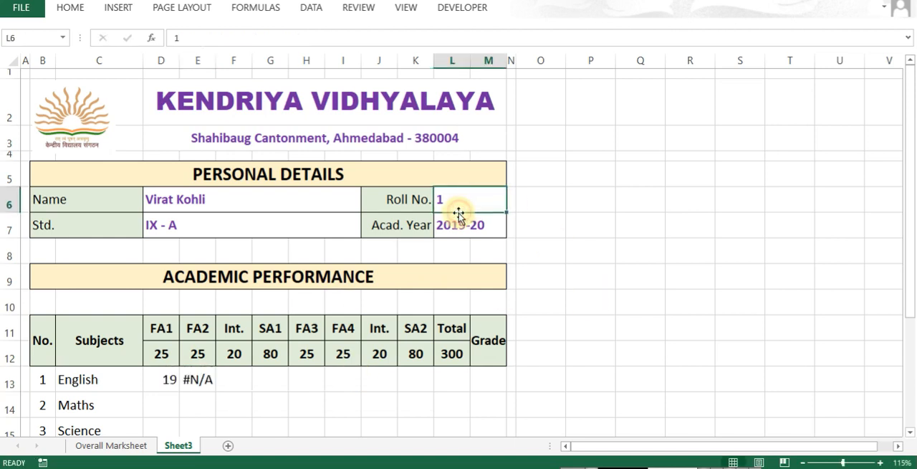
key("Left")
key("Right")
key("Down")
key("ctrl+End")
key("ctrl+Left")
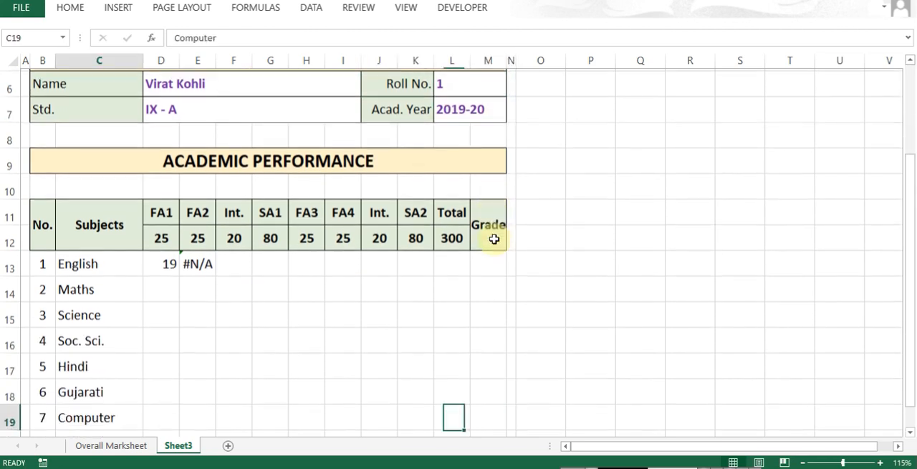
- Clear the copied formula from E13 and make the lookup value in D13's VLOOKUP the absolute reference $L$6
key("Right")
key("Right")
key("ctrl+Up")
key("Left")
key("F2")
key("Left")
key("Left")
key("Left")
key("Left")
key("Left")
key("Left")
key("Left")
key("Left")
key("Left")
key("Left")
key("Left")
key("Left")
key("Left")
key("Left")
key("Left")
key("Left")
key("Left")
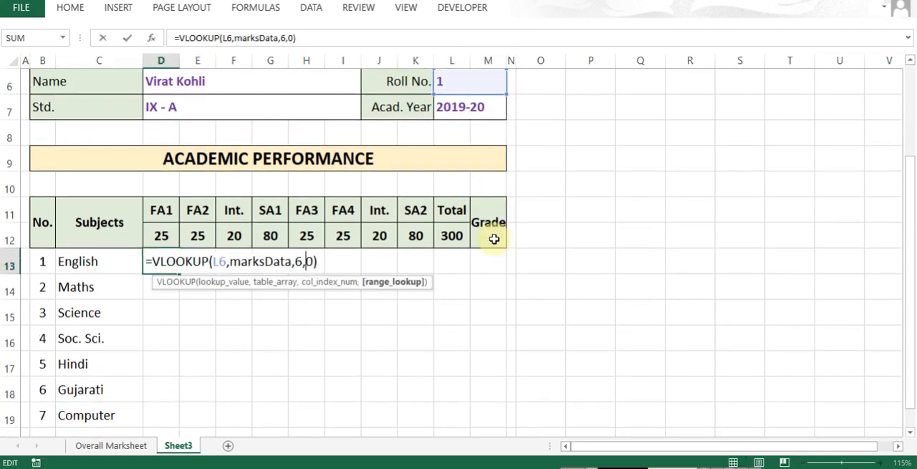
key("shift+Right")
key("shift+Right")
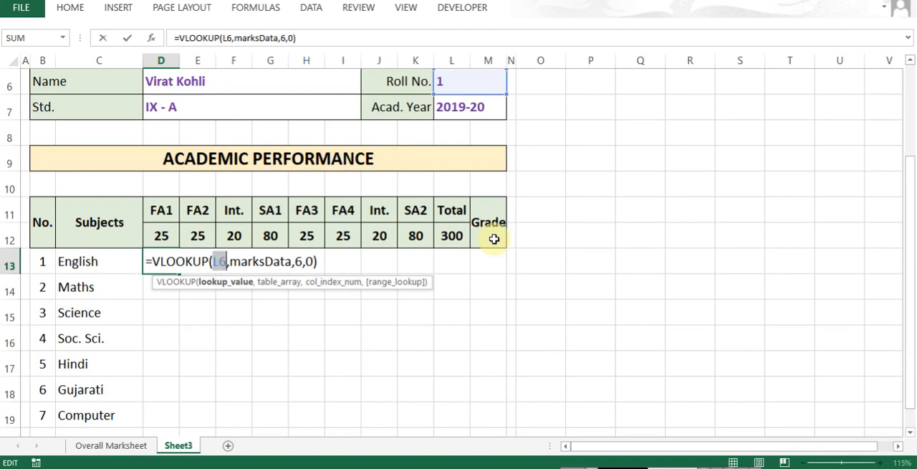
key("F4")
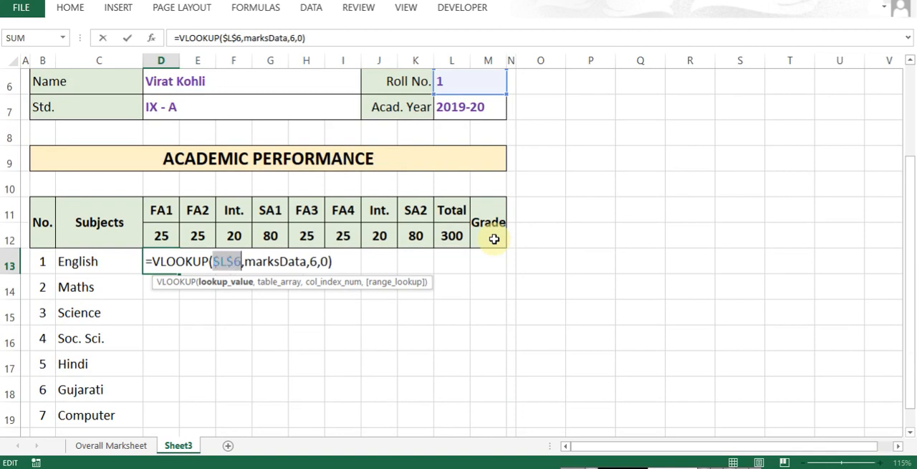
key("Return")
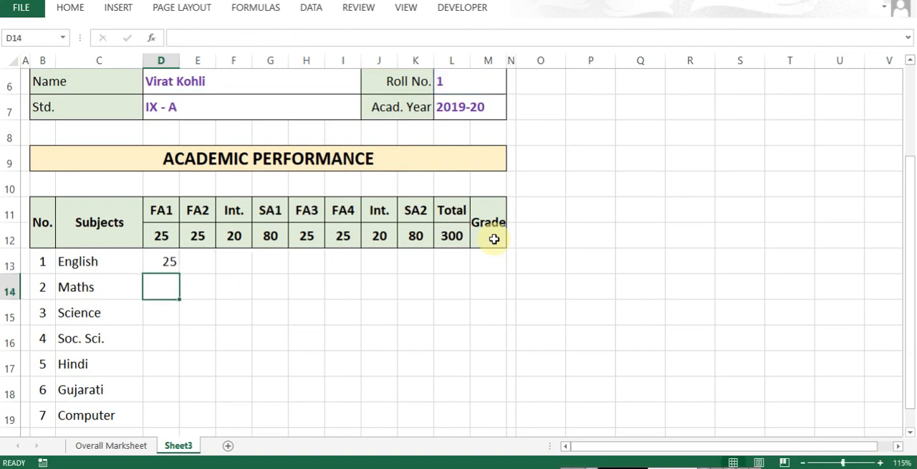
- Copy the English FA1 formula from D13 into the FA2 cell E13 and set its column index to 7
key("Up")
key("ctrl+c")
key("Right")
key("ctrl+v")
key("F2")
key("Left")
key("Left")
key("Left")
key("Left")
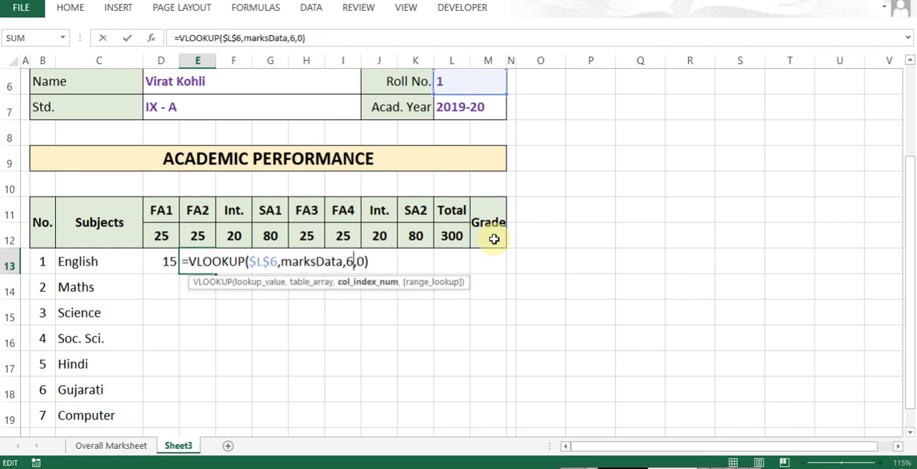
key("Delete")
type("7")
key("Tab")
- Fill the English FA2 formula across into the first Int. cell F13 and set its column index to 8
key("ctrl+r")
key("F2")
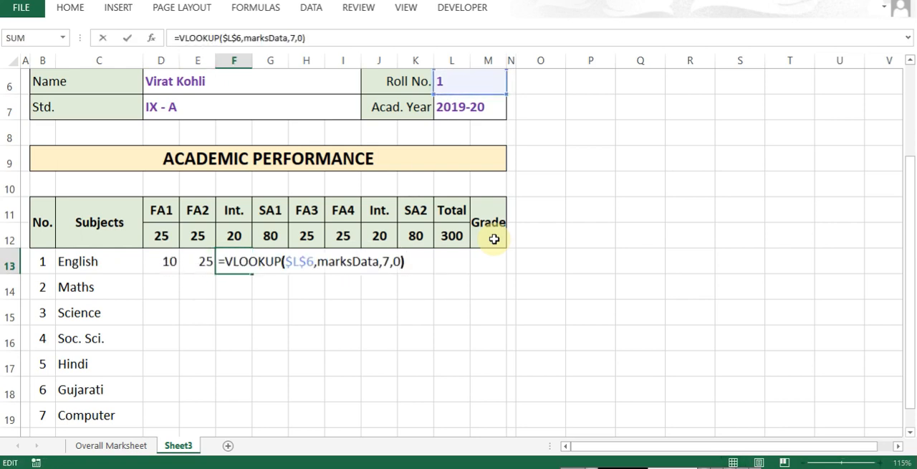
key("Left")
key("Left")
key("Left")
key("Left")
key("Delete")
type("8")
key("Tab")
- Fill the lookup formula from F13 into the English SA1 cell G13 and set its column index to 9
key("ctrl+r")
key("F2")
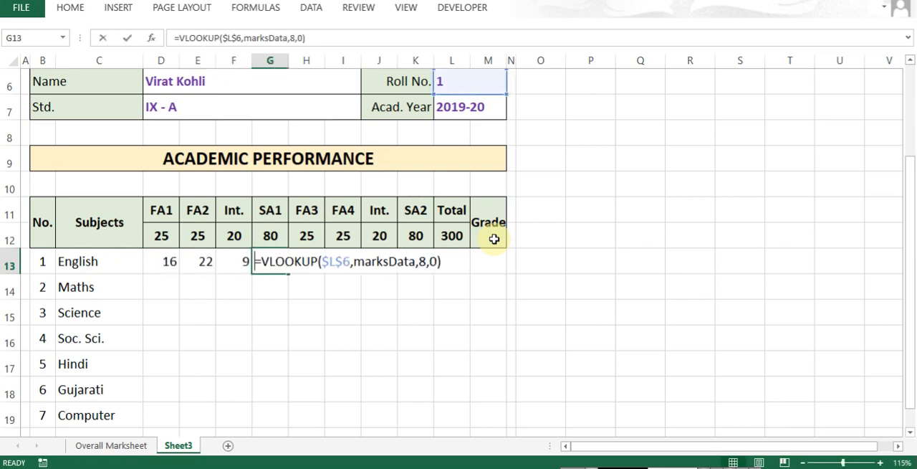
key("Left")
key("Left")
key("Left")
key("Left")
key("Delete")
type("9")
key("Tab")
- Fill the lookup formula from G13 into the English FA3 cell H13 and set its column index to 10
key("ctrl+r")
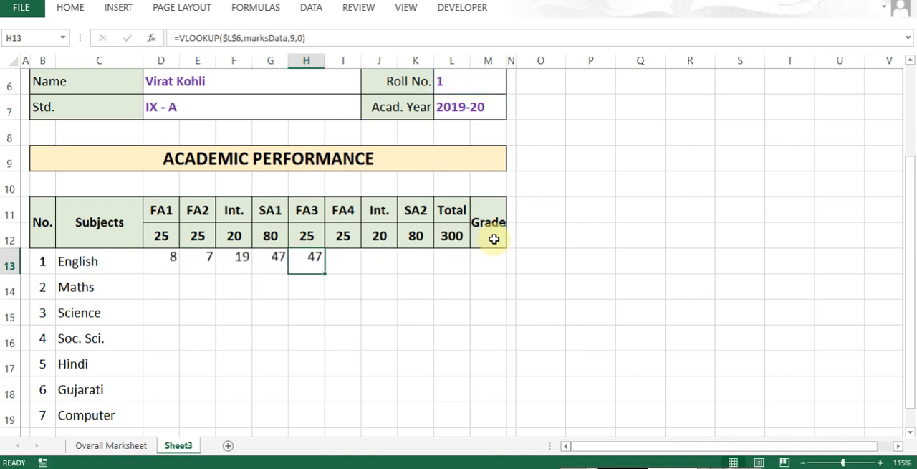
key("F2")
key("Left")
key("Left")
key("Left")
key("Left")
key("Delete")
type("10")
key("Tab")
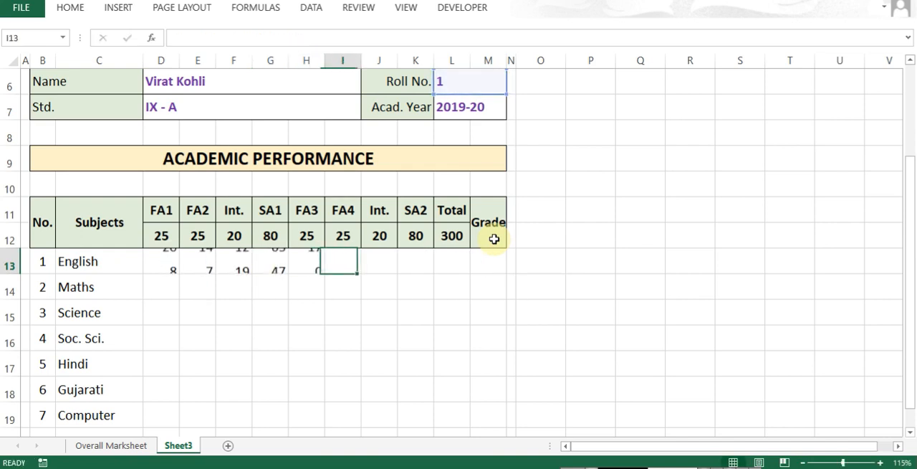
- Fill the lookup formula from H13 into the English FA4 cell I13 and set its column index to 11
key("ctrl+r")
key("F2")
key("Left")
key("Left")
key("Left")
key("Left")
key("Left")
key("Right")
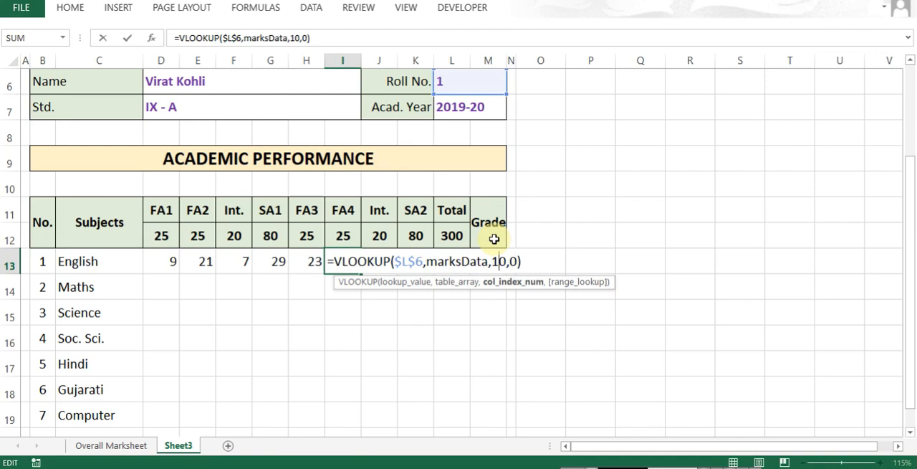
key("Delete")
type("1")
key("Tab")
- Fill the lookup formula from I13 into the second English Int. cell J13 and set its column index to 12
key("ctrl+r")
key("F2")
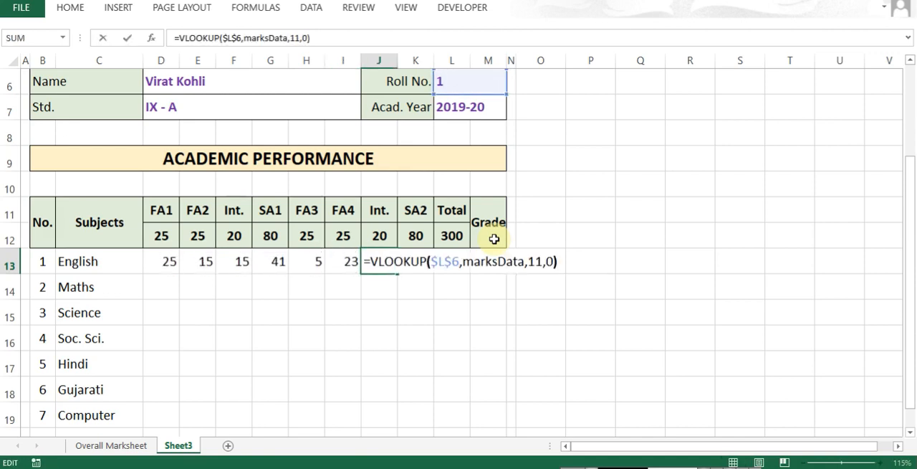
key("Left")
key("Left")
key("Left")
key("Left")
key("Delete")
type("2")
key("Tab")
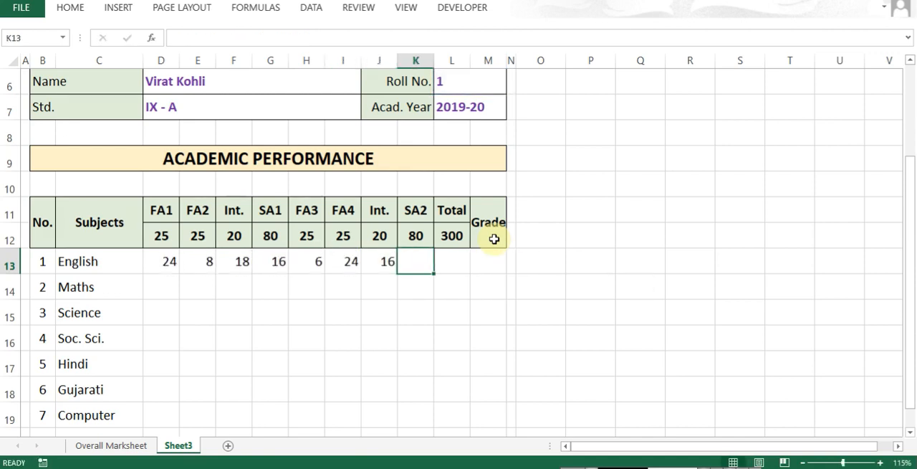
- Fill the lookup formula from J13 into the English SA2 cell K13 and set its column index to 13
key("ctrl+r")
key("F2")
key("Left")
key("Left")
key("Left")
key("Left")
key("Delete")
type("3")
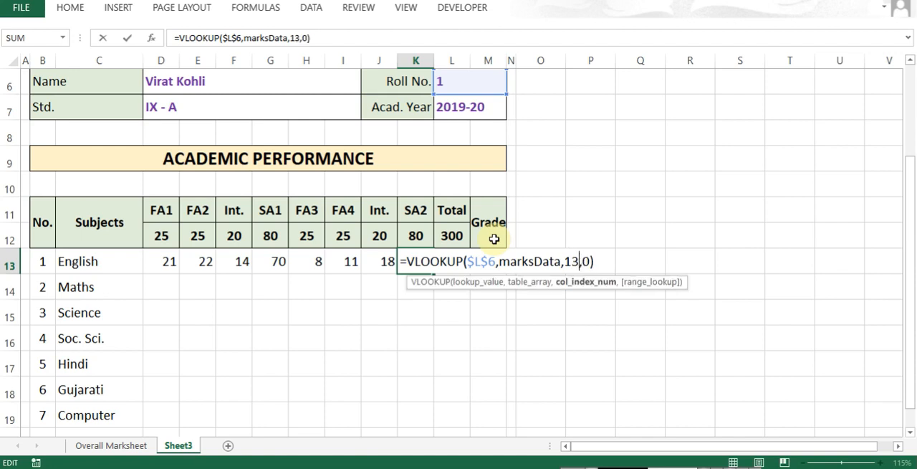
key("Return")
key("Up")
key("ctrl+shift+Right")
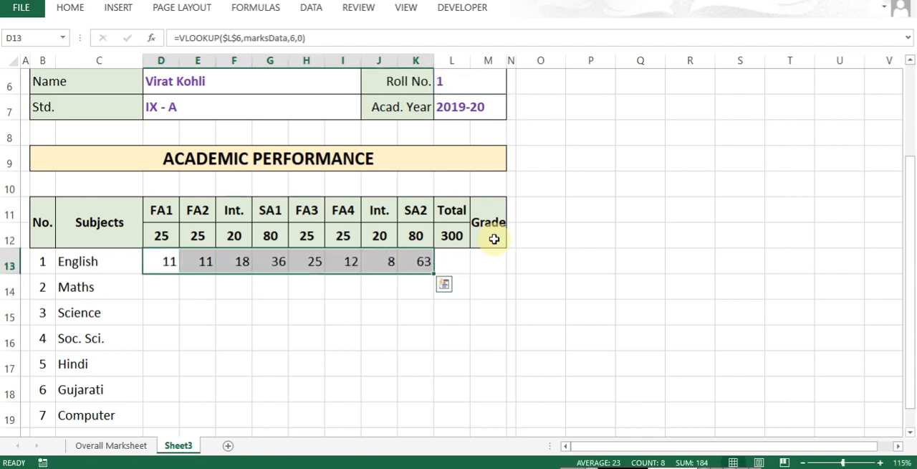
- Fill the lookup formula from K13 into the English Total cell L13 and set its column index to 14
key("ctrl+Right")
key("Right")
key("ctrl+r")
key("F2")
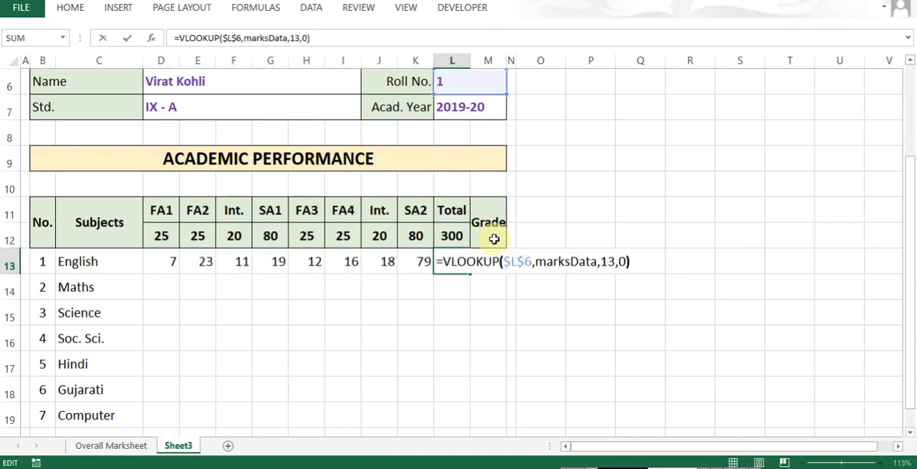
key("Left")
key("Left")
key("Left")
key("Left")
key("ctrl+Return")
key("ctrl+Left")
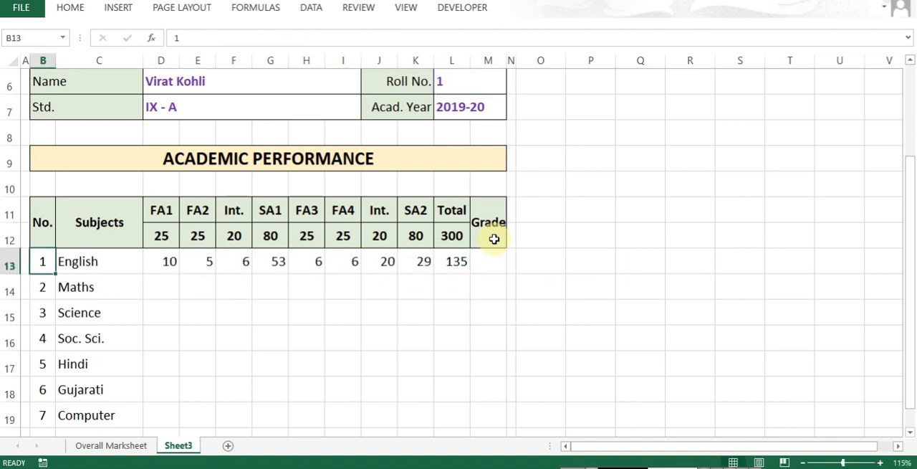
- Copy the English lookup formulas in D13:L13 into the Maths row, starting at D14
key("Right")
key("Right")
key("ctrl+shift+Right")
key("ctrl+c")
key("Down")
key("Return")
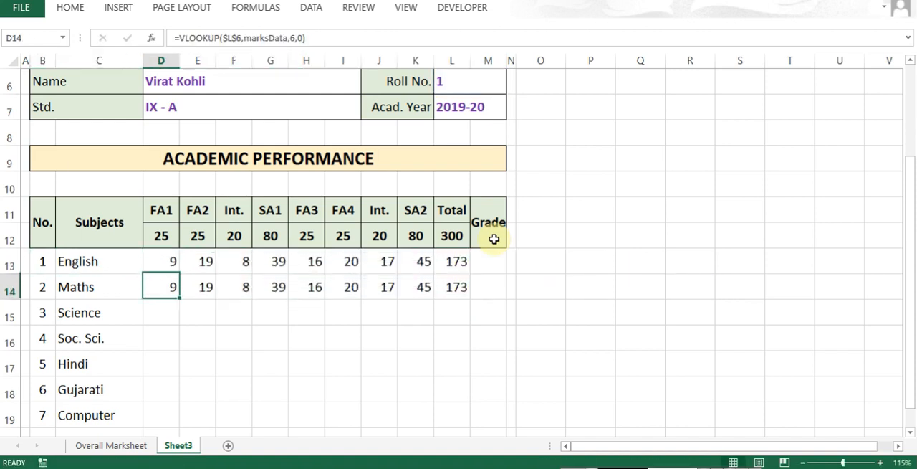
- Set the column index of the Maths FA1 lookup in D14 to 15
key("F2")
key("Left")
key("Left")
key("Left")
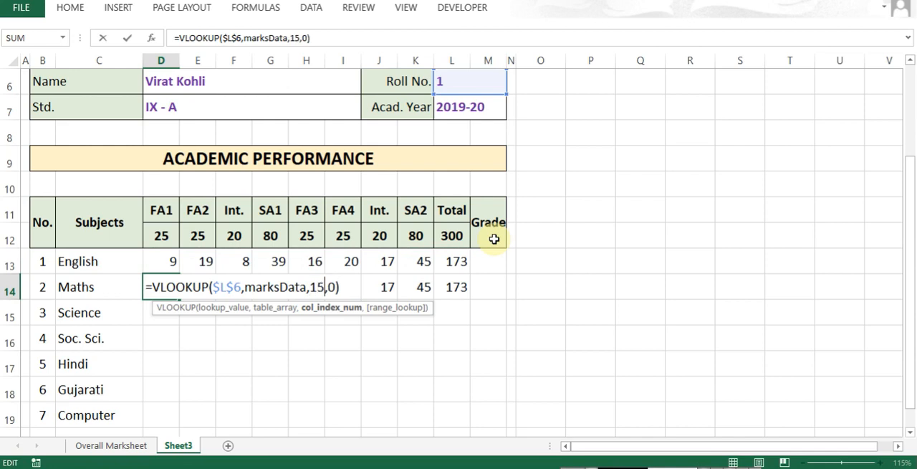
type("15")
key("Tab")
- Set the column index of the Maths FA2 lookup in E14 to 16
key("F2")
key("Left")
key("Left")
key("Left")
key("Left")
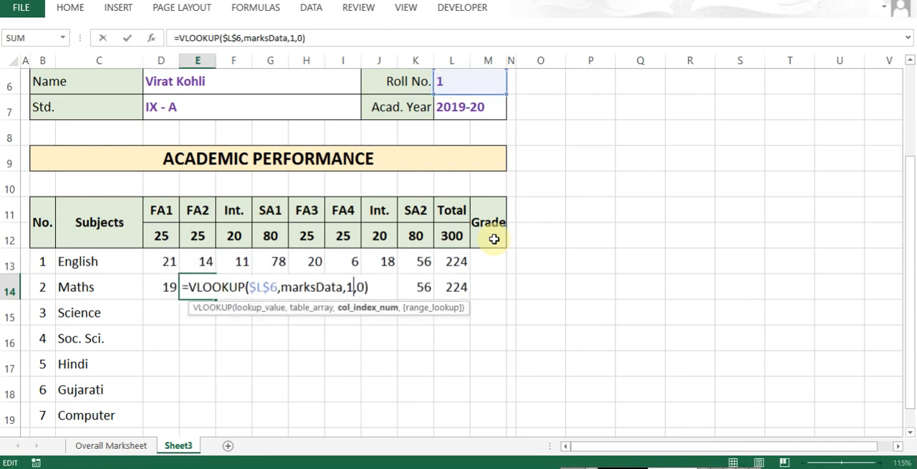
type("1")
key("Tab")
- Set the column index of the first Maths Int. lookup in F14 to 17
key("F2")
key("Left")
key("Left")
key("Left")
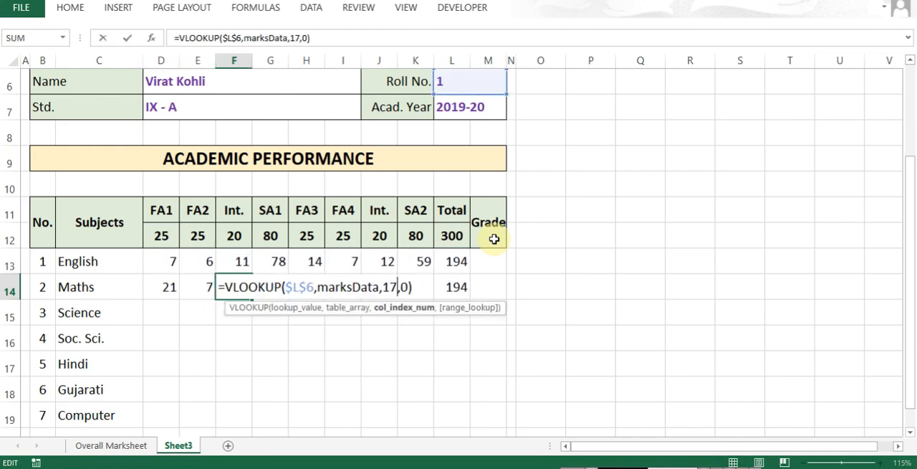
key("Tab")
- Set the column index of the Maths SA1 lookup in G14 to 18
key("F2")
key("Left")
key("Left")
key("Left")
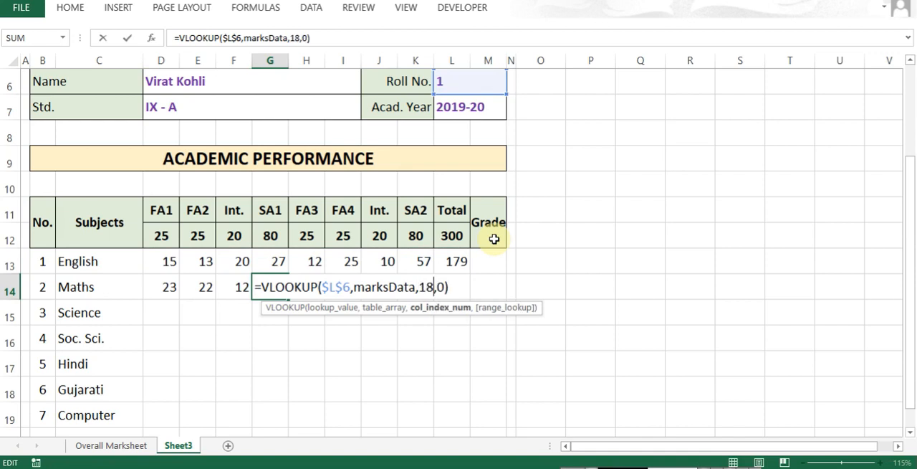
key("Tab")
- Set the column index of the Maths FA3 lookup in H14 to 19
key("F2")
key("Left")
key("Left")
key("Left")
type("0")
key("Tab")
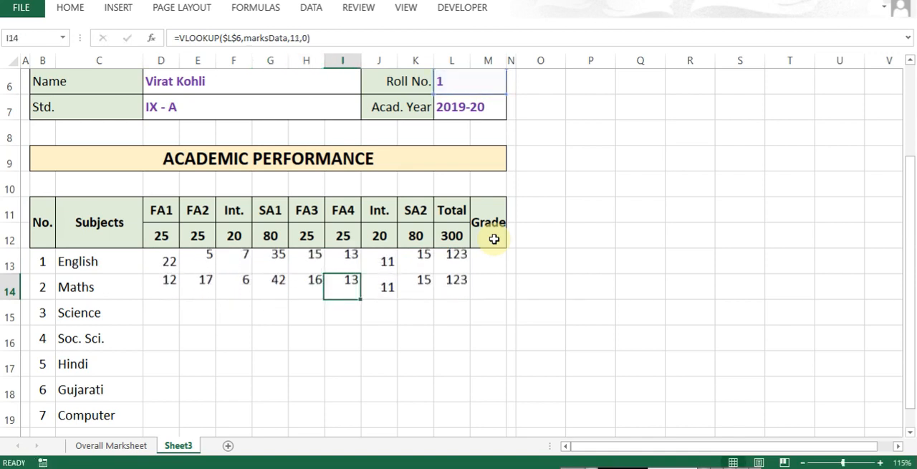
- Set the column index of the Maths FA4 lookup in I14 to 20
key("F2")
key("Left")
key("Left")
key("Left")
type("21")
key("Tab")
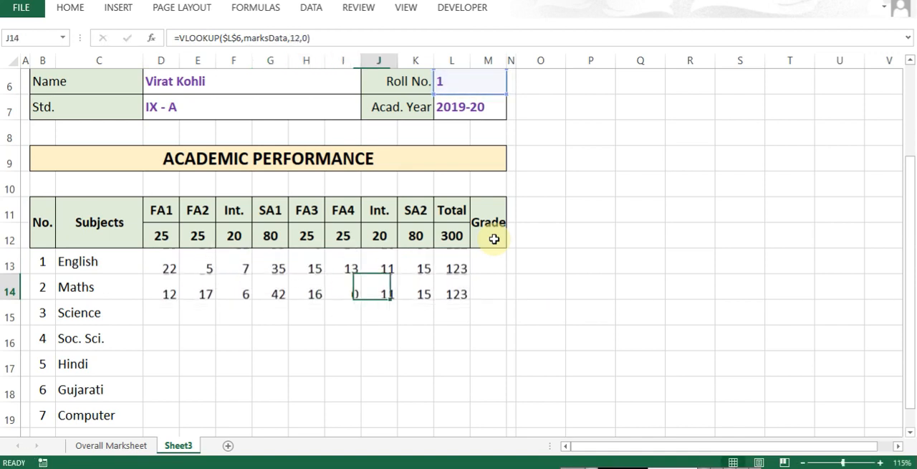
- Set the column index of the second Maths Int. lookup in J14 to 21
key("F2")
key("Left")
key("Left")
key("Left")
key("Left")
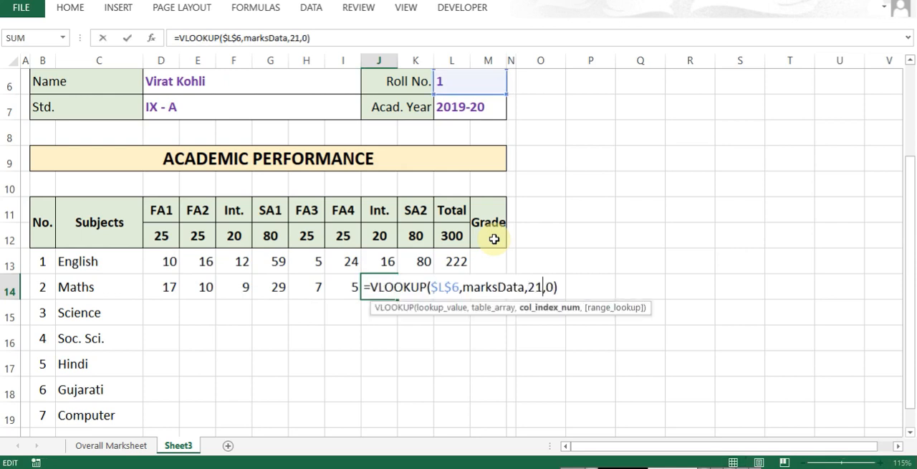
key("Tab")
- Set the column index of the Maths SA2 lookup in K14 to 22
key("F2")
key("Left")
key("Left")
key("Left")
key("Left")
key("Left")
key("Left")
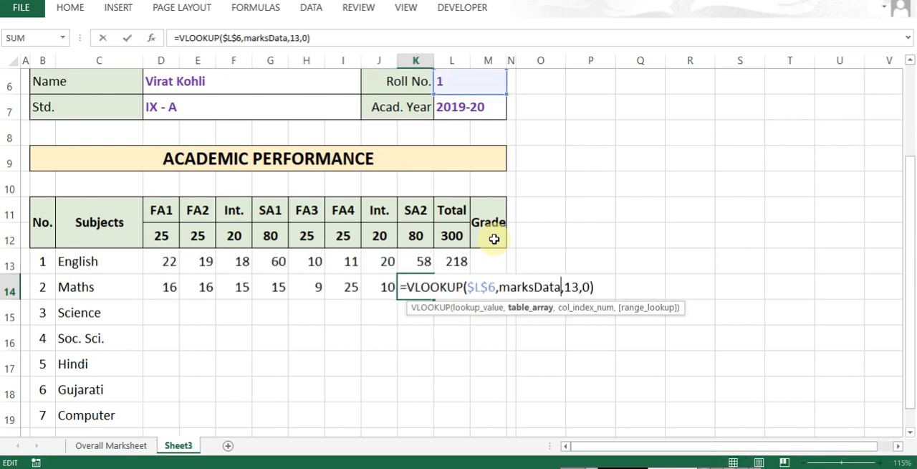
key("Right")
key("Delete")
key("Delete")
key("Tab")
- Set the column index of the Maths Total lookup in L14 to 23
key("F2")
key("Left")
key("Left")
key("Left")
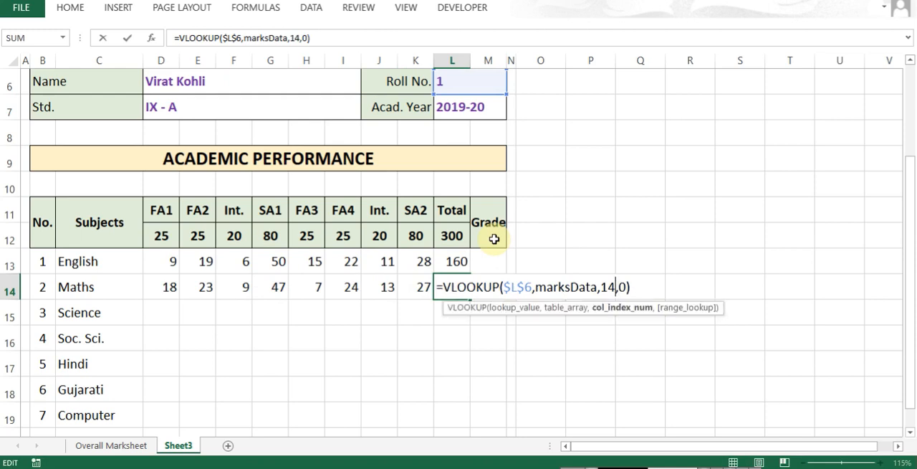
type("23")
key("Return")
- Inspect the lookup formula in the Maths Total cell L14 without changing it
key("Up")
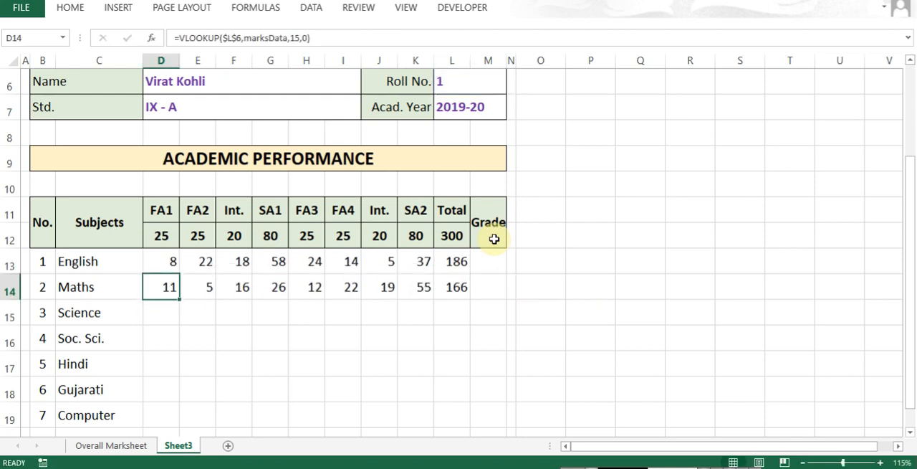
key("ctrl+Right")
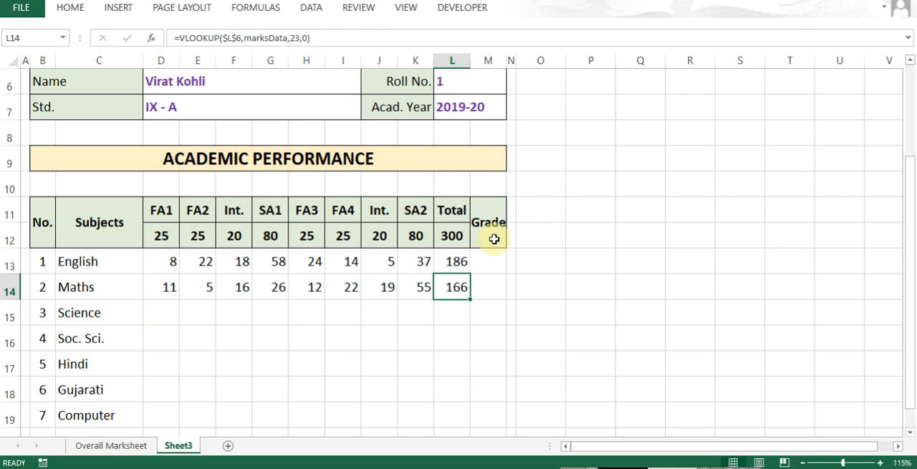
key("F2")
key("Escape")
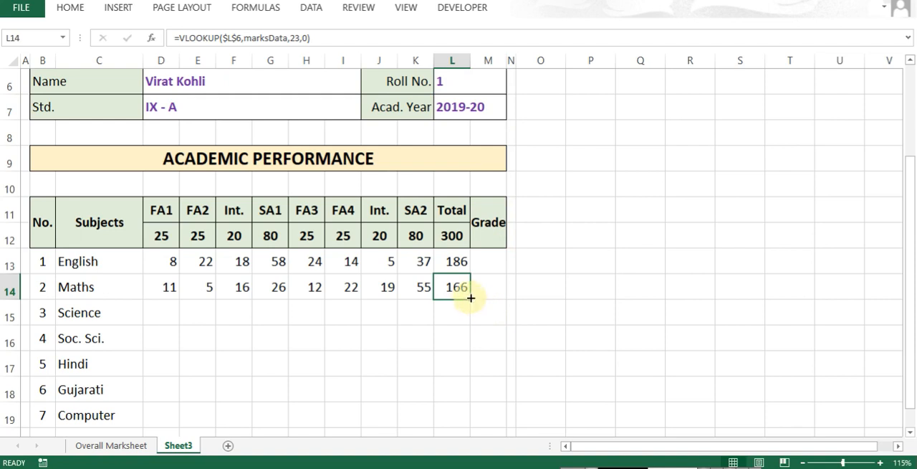
key("F2")
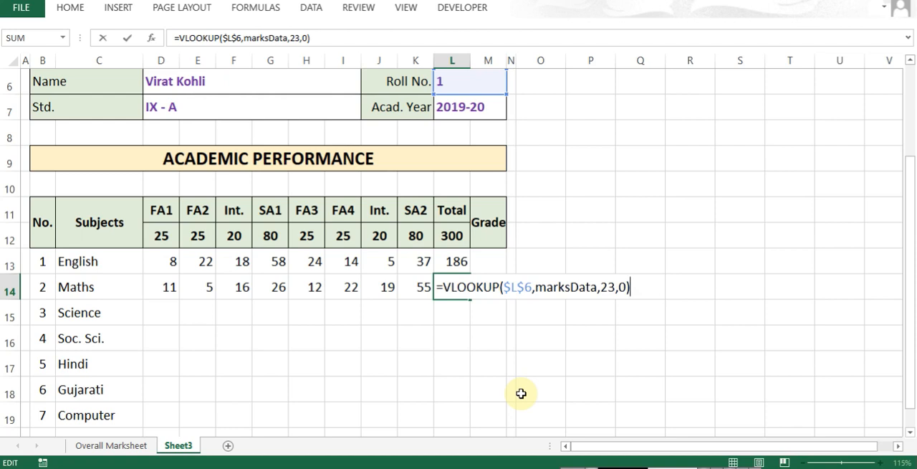
key("Escape")
- Copy the Maths lookup formulas in D14:L14 into the Science row, starting at D15
key("ctrl+Left")
key("Right")
key("Right")
key("ctrl+shift+Right")
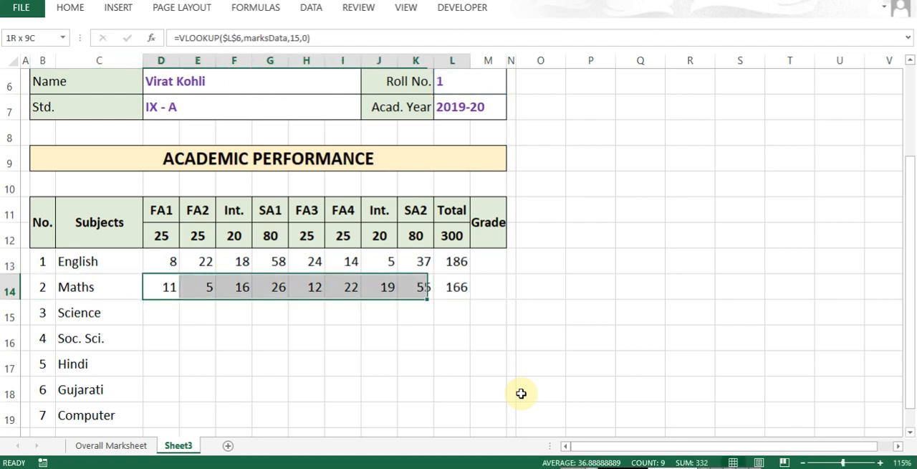
key("ctrl+c")
key("Down")
key("ctrl+v")
key("F2")
key("Left")
key("Left")
key("Left")
key("Left")
key("Left")
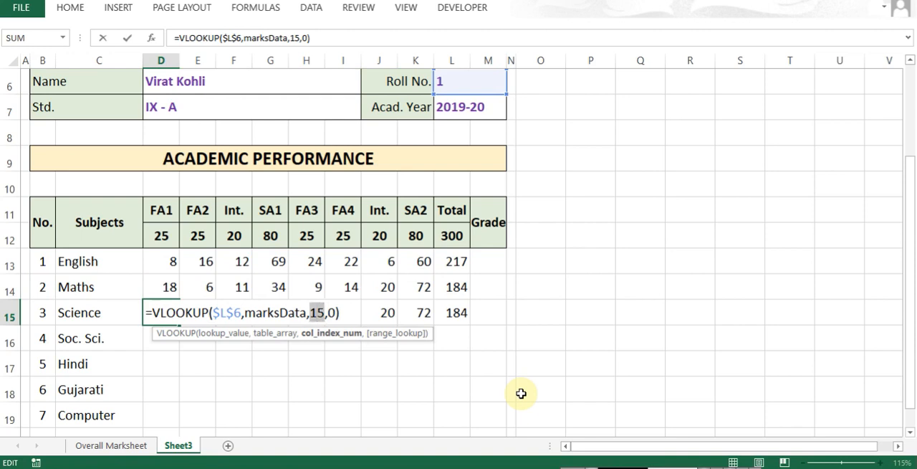
key("Escape")
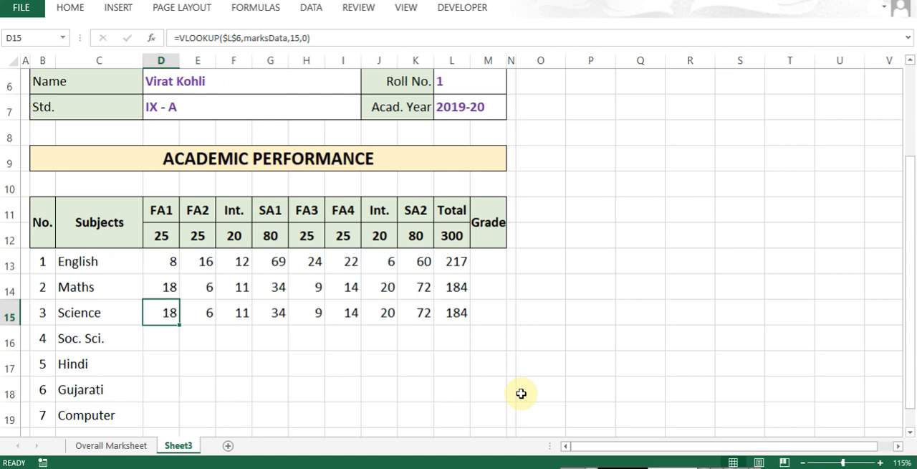
- Examine the column numbers above the Maths and Science marks on the Overall Marksheet sheet
key("ctrl+Page_Up")
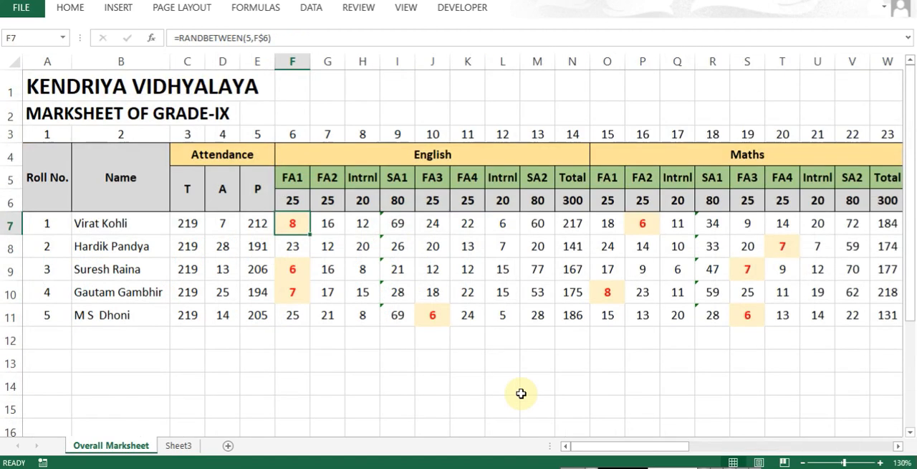
left_click(607, 228)
key("Right")
key("Right")
key("Right")
key("Right")
key("Right")
key("Right")
key("Right")
key("Right")
key("Right")
key("Right")
key("Right")
key("Right")
key("Right")
key("Right")
key("Right")
key("Right")
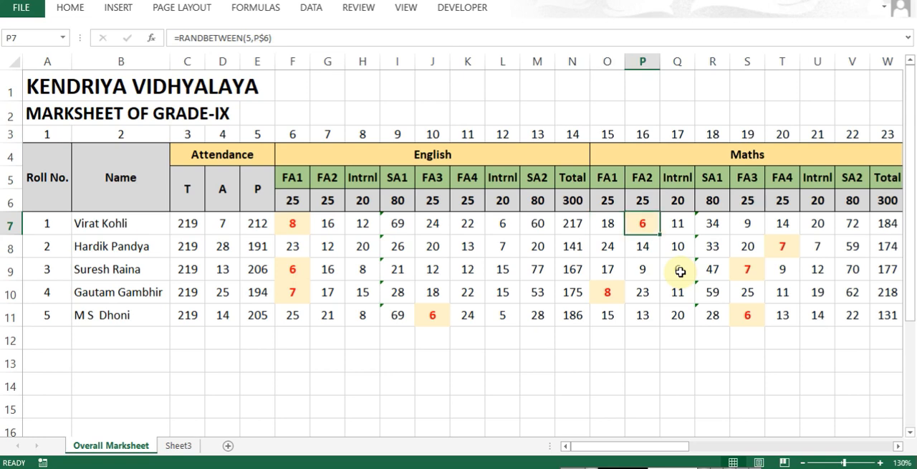
key("Left")
key("Left")
key("Left")
key("Left")
key("Left")
key("Left")
key("Left")
key("Left")
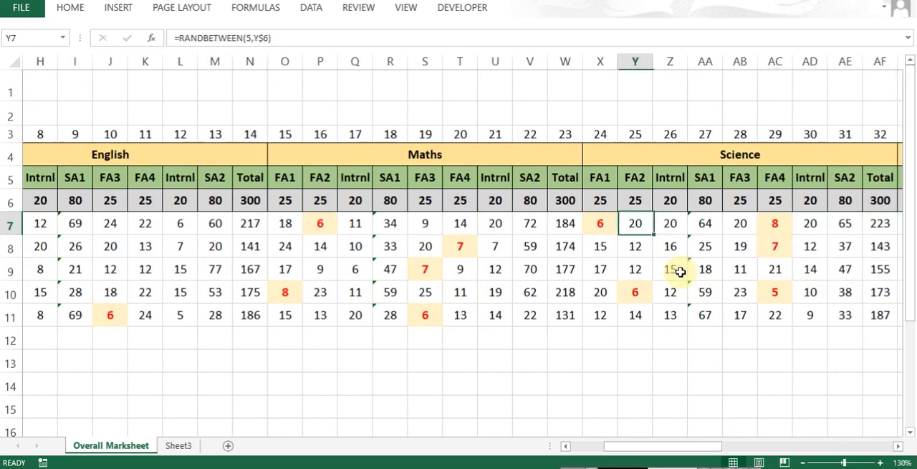
key("Right")
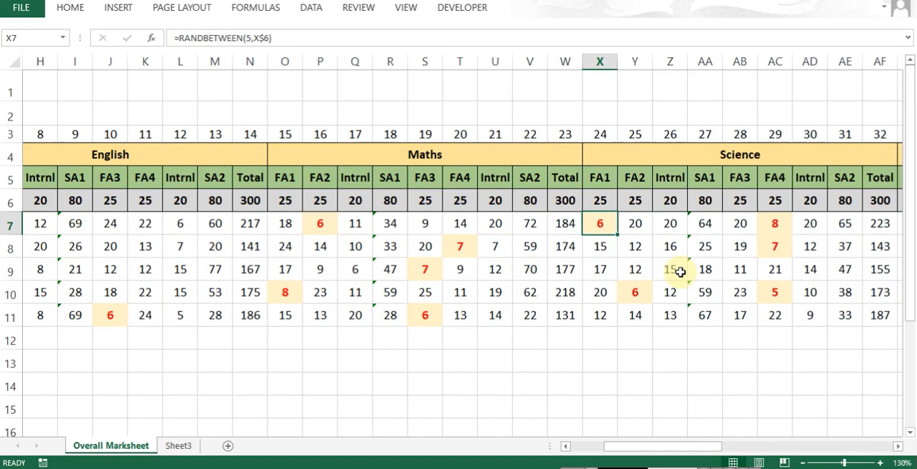
- Return to Sheet3 and check the column index in each English lookup formula across D13:L13
key("ctrl+Page_Down")
key("Up")
key("Up")
key("Up")
key("Down")
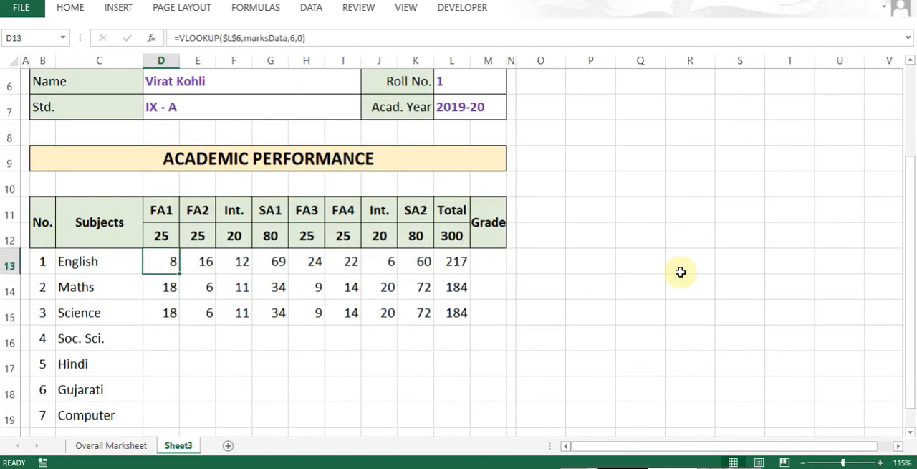
key("Right")
key("Right")
key("Right")
key("Right")
key("Right")
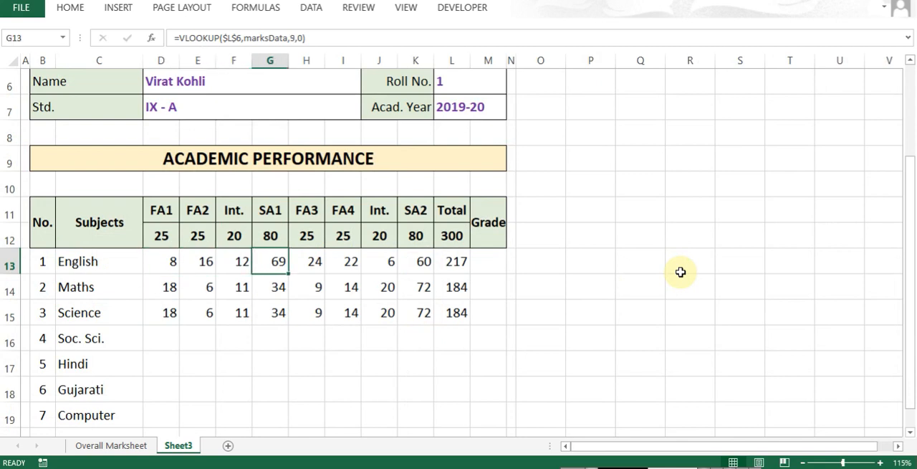
key("Right")
key("Right")
key("Right")
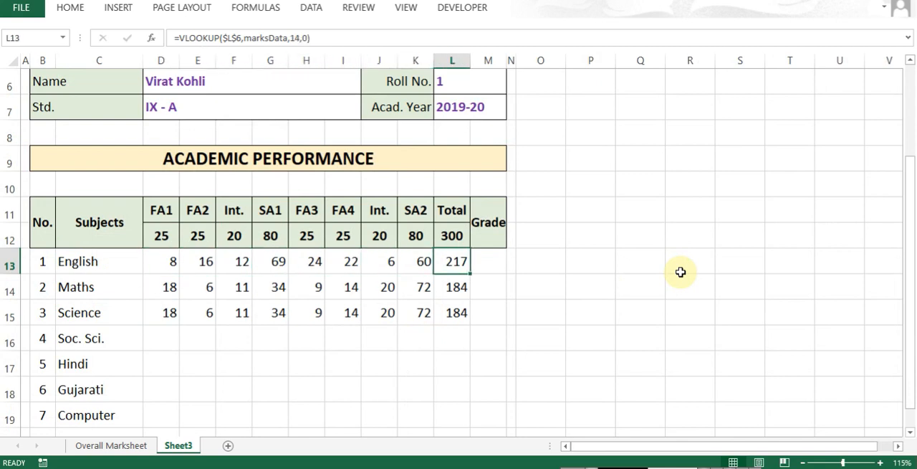
- Enter the English column index numbers 6 to 14 across the helper cells Q13:Y13
key("Right")
key("Right")
key("Right")
key("Right")
key("Right")
type("6")
key("Right")
type("7")
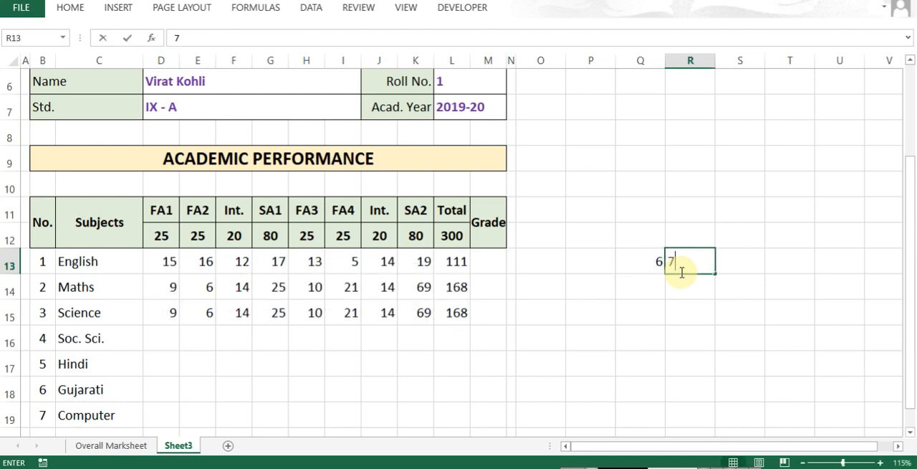
key("Right")
type("8")
key("Right")
type("9")
key("Right")
type("10")
key("Right")
type("11")
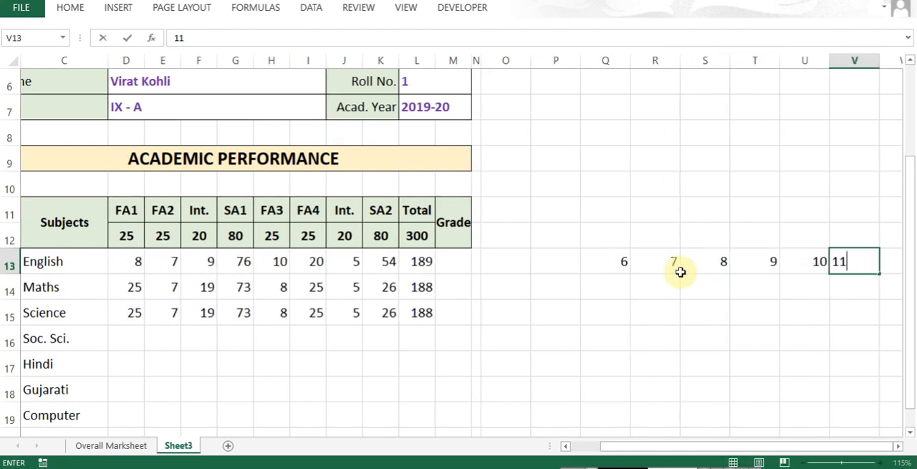
key("Right")
type("12")
key("Right")
type("13")
- Replace the number in R13 with the formula +Q13+1 and fill it right through Y13
key("Right")
type("14")
key("Right")
key("Left")
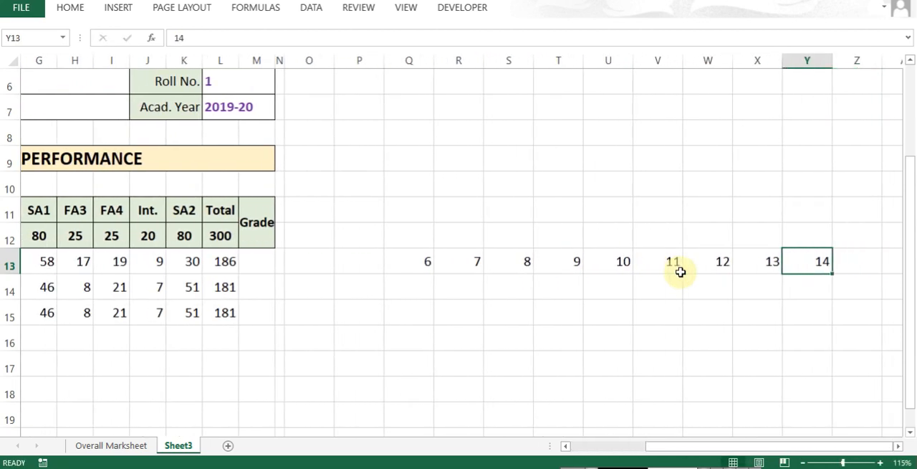
key("ctrl+Left")
key("Right")
type("+")
key("Left")
type("+1")
key("Return")
key("Up")
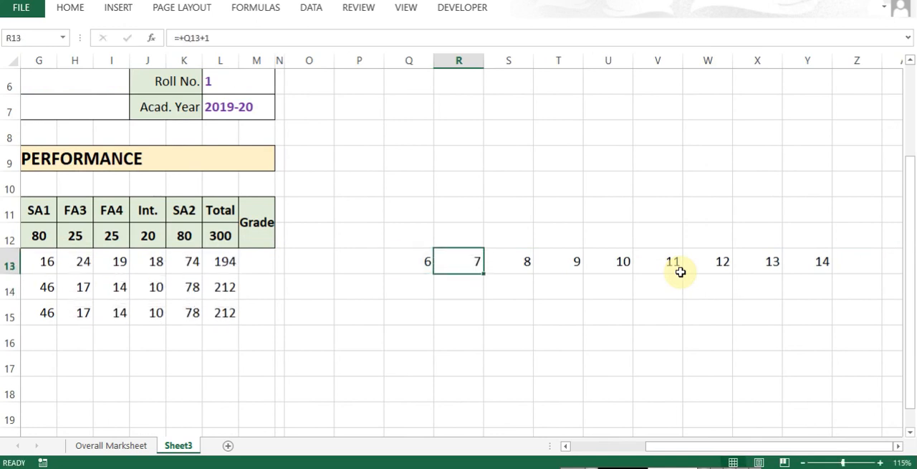
key("ctrl+shift+Right")
key("ctrl+r")
- Enter the formula +Y13+1 in Q14 to continue the index numbering for Maths
key("Down")
key("Left")
type("+")
key("Up")
key("ctrl+Right")
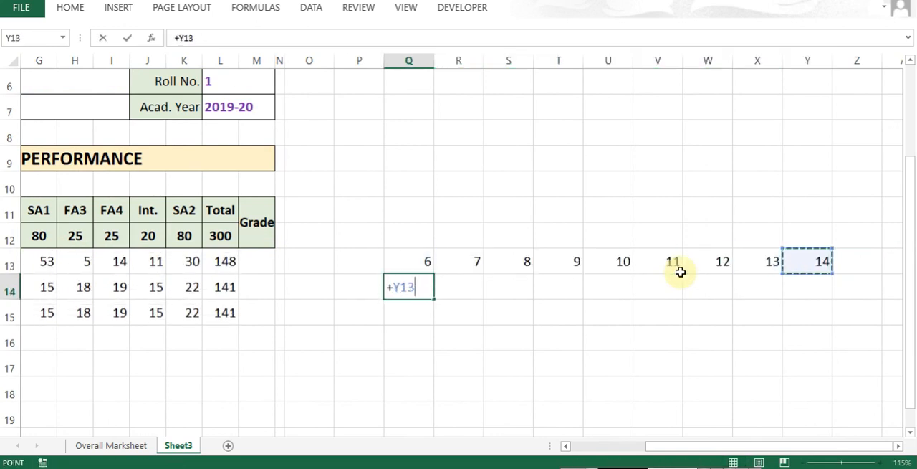
type("+1")
key("Return")
- Try to copy the formula from Q14 across R14:Y14
key("Up")
key("ctrl+c")
key("Up")
key("ctrl+Right")
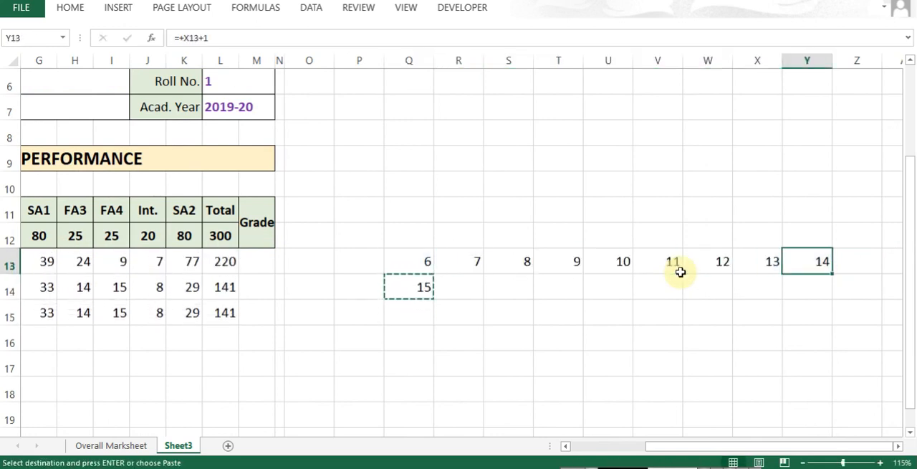
key("Down")
key("ctrl+shift+Left")
key("ctrl+v")
key("Escape")
- Fill the add-one formulas from R13:Y13 down into R14:Y14
key("ctrl+Left")
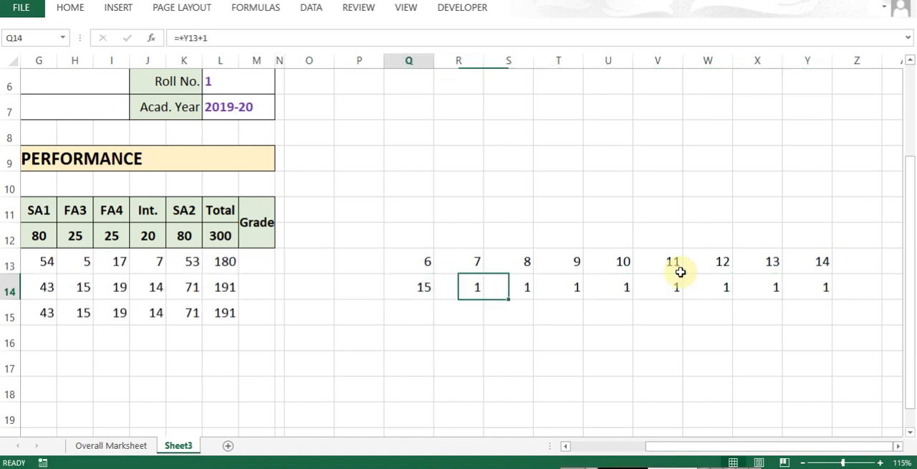
key("Right")
key("ctrl+shift+Right")
key("ctrl+d")
- Copy the index formulas from Q14:Y14 down into rows 15 to 18 of the helper grid
key("Left")
key("ctrl+shift+Right")
key("ctrl+c")
key("Down")
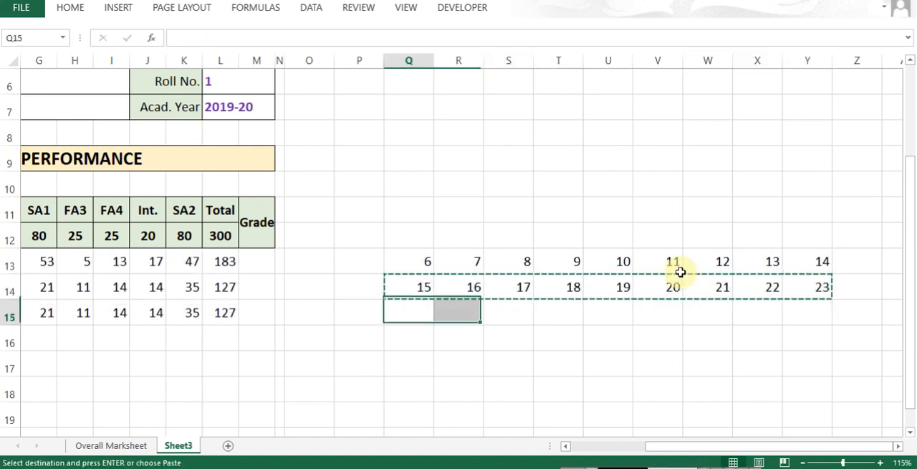
key("ctrl+v")
key("Down")
key("ctrl+shift+Right")
key("ctrl+v")
key("Down")
key("ctrl+shift+Right")
key("ctrl+v")
- Copy the same index formulas into Q19:Y19 to complete the helper grid for Computer
key("Down")
key("ctrl+shift+Right")
key("ctrl+v")
key("ctrl+Left")
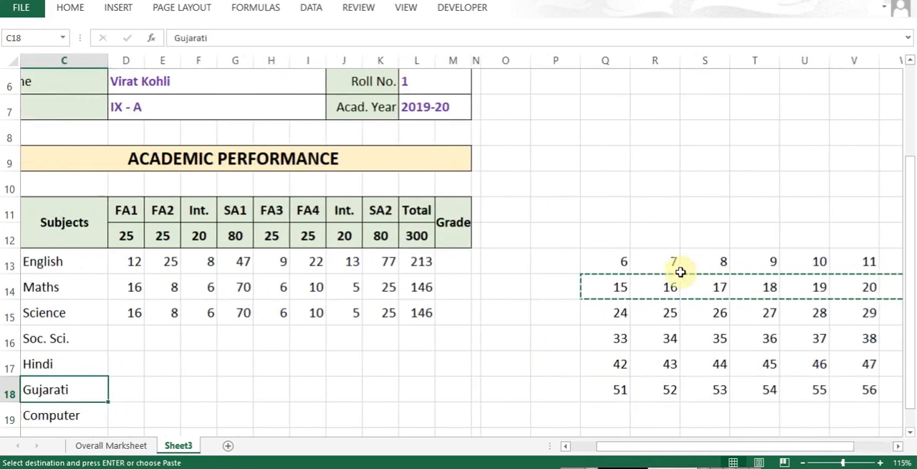
key("ctrl+Right")
key("Right")
key("Down")
key("Left")
key("Return")
key("Up")
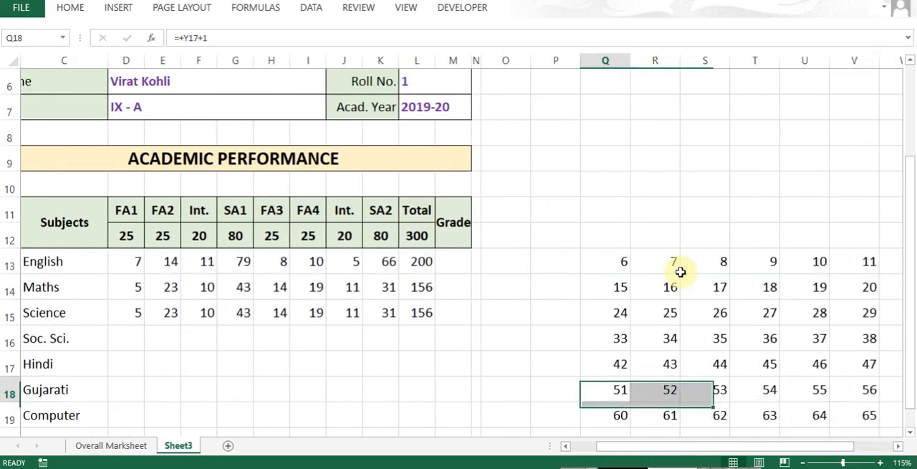
- Check that the column index grid runs continuously through the Computer row, from Q19 to Y19
key("ctrl+Right")
key("Down")
key("ctrl+Left")
key("Down")
key("Down")
key("Down")
key("Up")
key("Up")
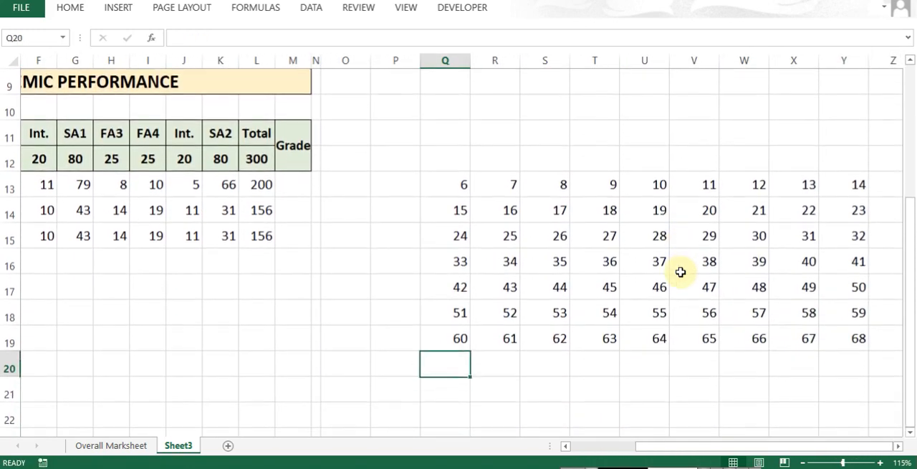
key("Up")
key("Up")
key("ctrl+Left")
key("Down")
key("ctrl+Right")
key("ctrl+Right")
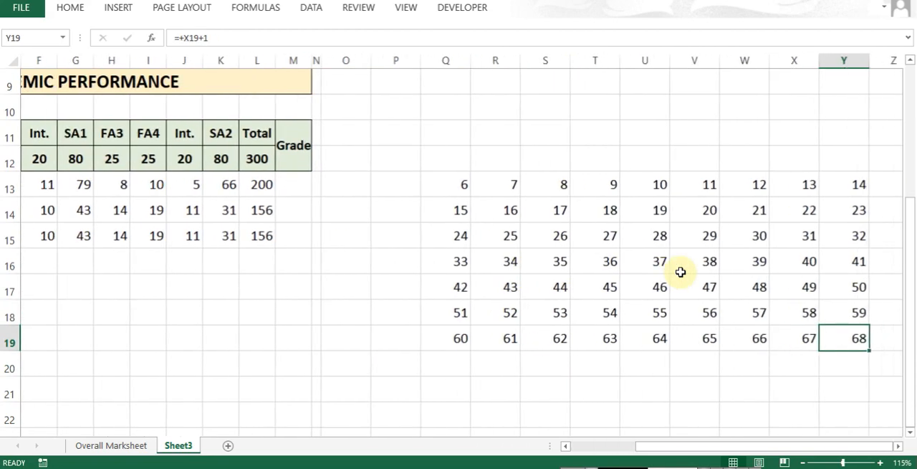
- Re-enter the formula =+Q13+1 in R13
key("ctrl+Left")
key("ctrl+Up")
key("Right")
type("=+")
key("Left")
type("+1")
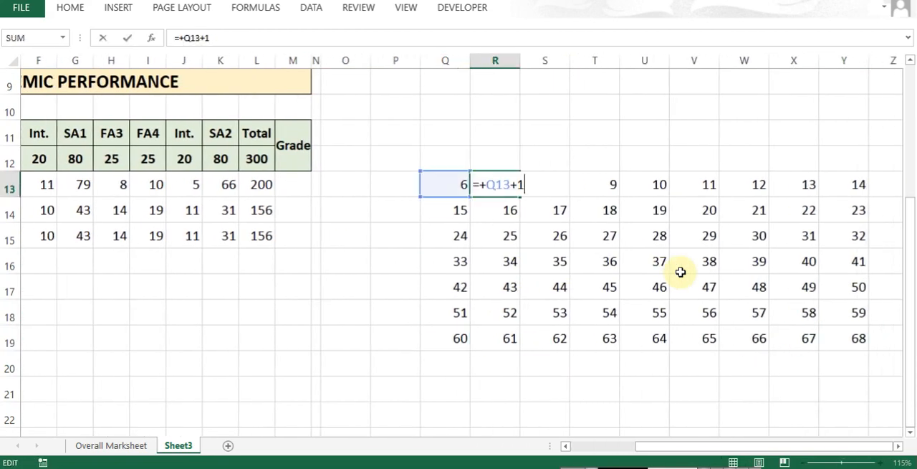
key("ctrl+Return")
- Check the column numbers in row 3 of the Overall Marksheet, from English in F3 through Computer in BP3
key("ctrl+Page_Up")
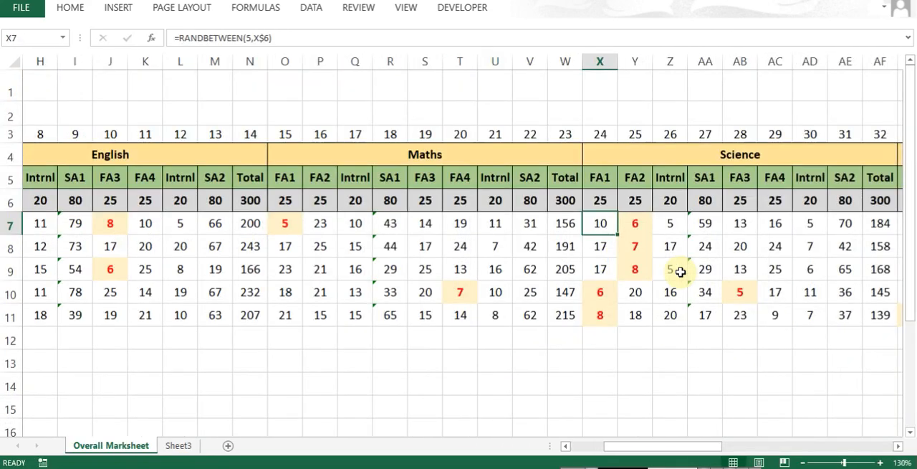
key("ctrl+Home")
key("Down")
key("Down")
key("Right")
key("Right")
key("Right")
key("Right")
key("Right")
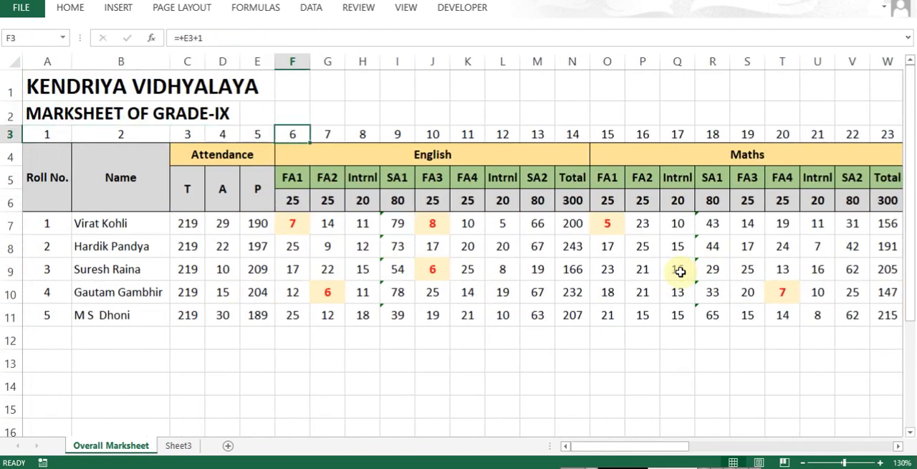
key("shift+Right")
key("shift+Right")
key("shift+Right")
key("shift+Right")
key("shift+Right")
key("shift+Right")
key("shift+Right")
key("shift+Right")
key("shift+Right")
key("shift+Right")
key("shift+Right")
key("shift+Right")
key("shift+Right")
key("shift+Right")
key("shift+Right")
key("shift+Right")
key("shift+Right")
key("shift+Right")
key("shift+Right")
key("shift+Right")
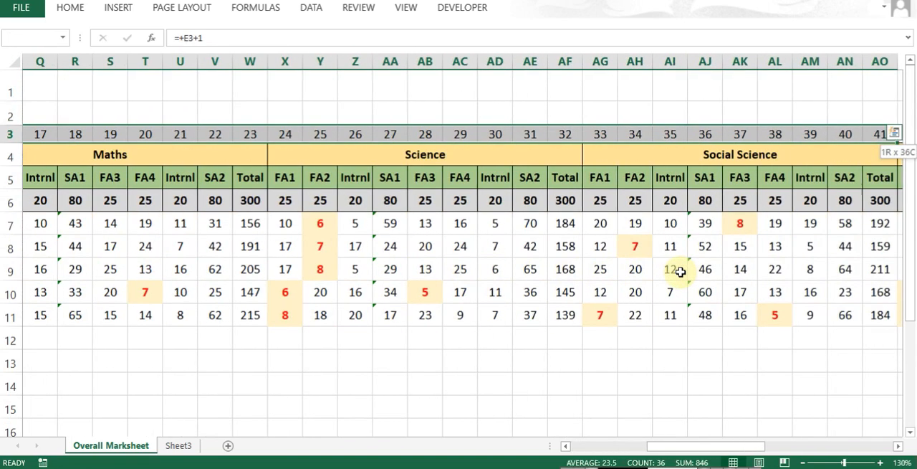
key("shift+Right")
key("shift+Right")
key("shift+Right")
key("shift+Right")
key("shift+Right")
key("shift+Right")
key("shift+Right")
key("shift+Right")
key("shift+Right")
key("shift+Right")
key("shift+Right")
key("shift+Right")
key("shift+Right")
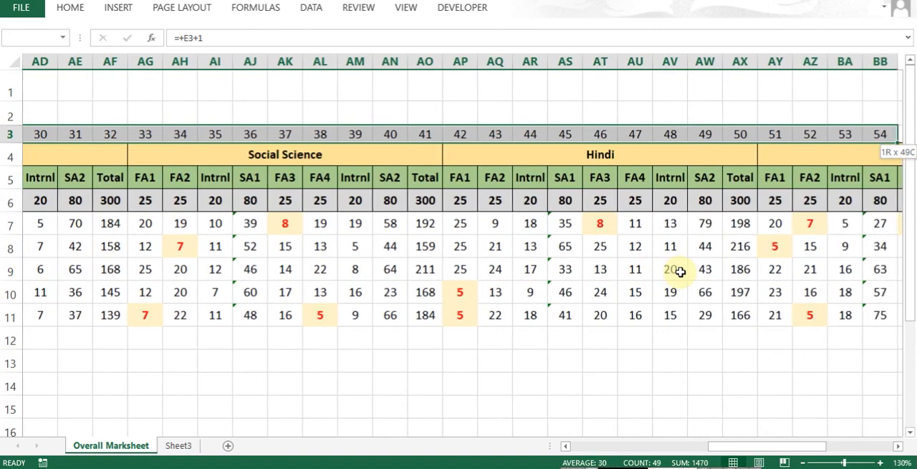
key("shift+Right")
key("shift+Right")
key("shift+Right")
key("shift+Right")
key("shift+Right")
key("shift+Right")
key("shift+Right")
key("shift+Right")
key("shift+Right")
key("shift+Right")
key("shift+Right")
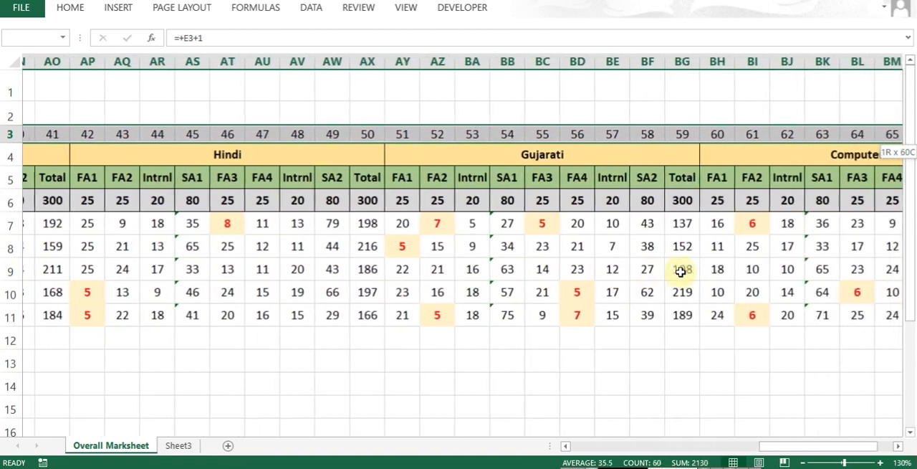
key("shift+Right")
key("shift+Right")
key("shift+Right")
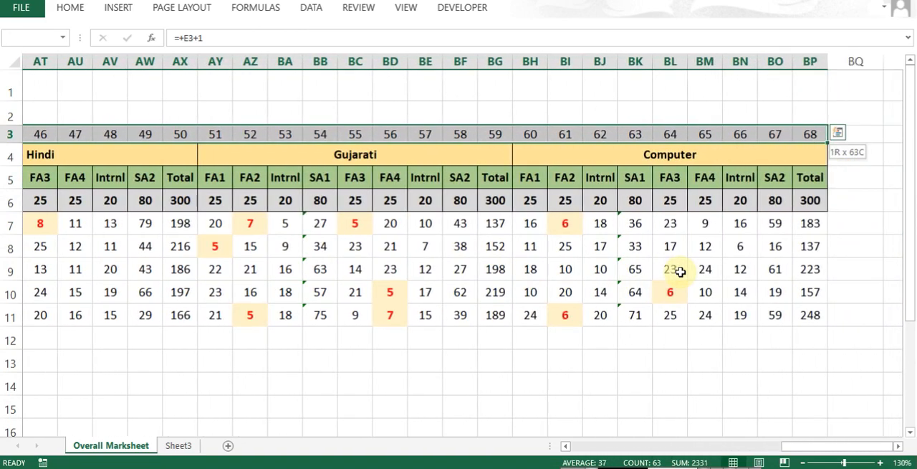
key("ctrl+Page_Down")
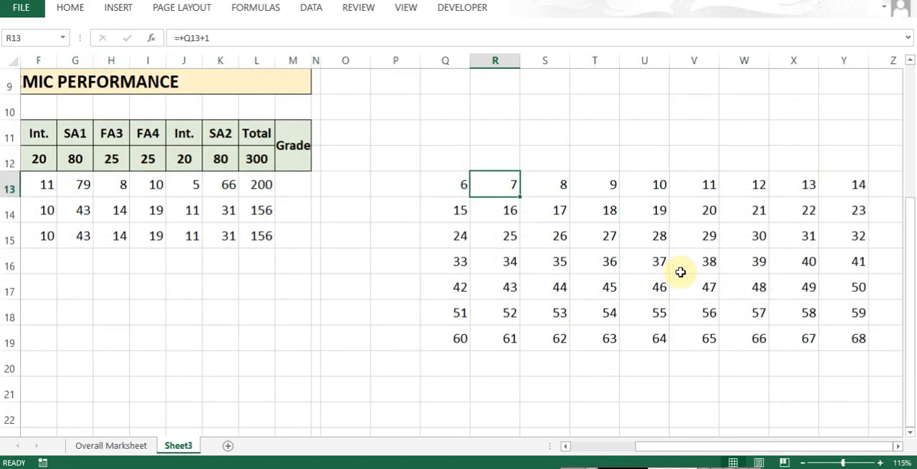
- Examine the column index arguments of the English VLOOKUP formulas in D13 and E13 on Sheet3
left_click(56, 192)
key("Left")
key("Left")
key("Left")
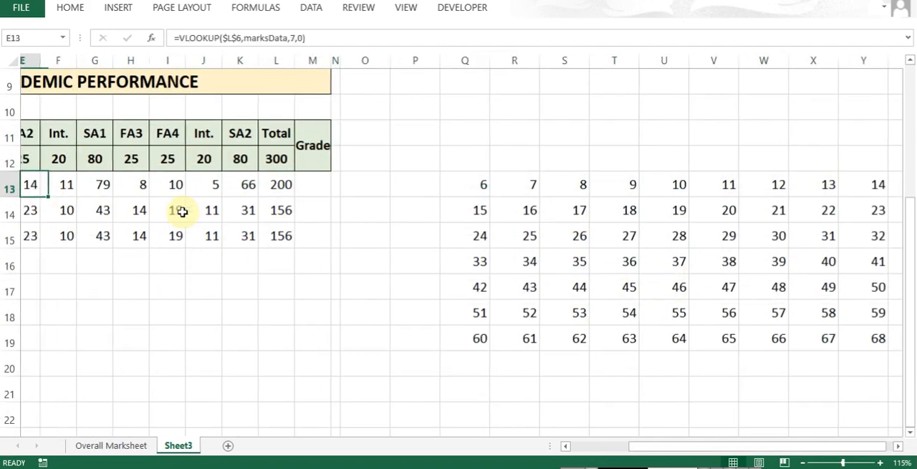
key("Right")
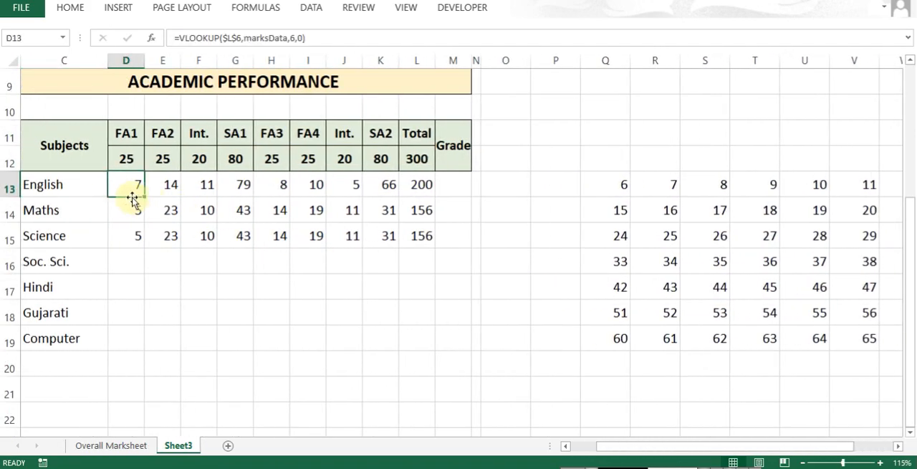
key("F2")
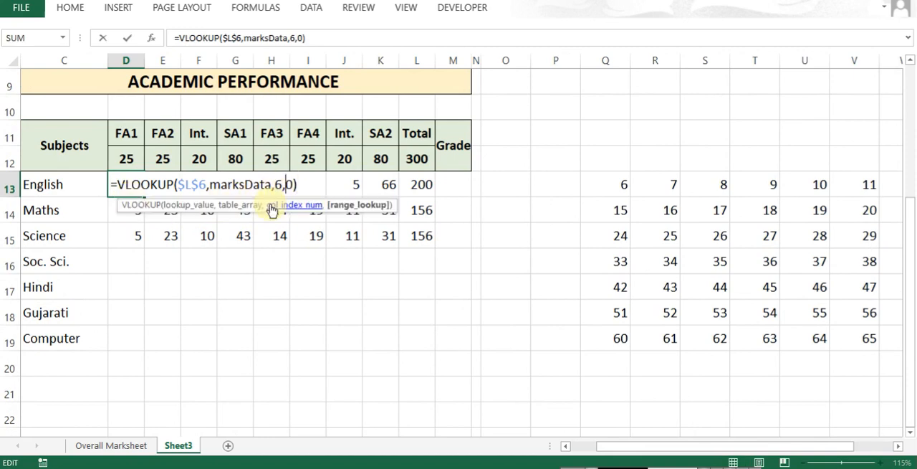
key("Tab")
key("F2")
key("Escape")
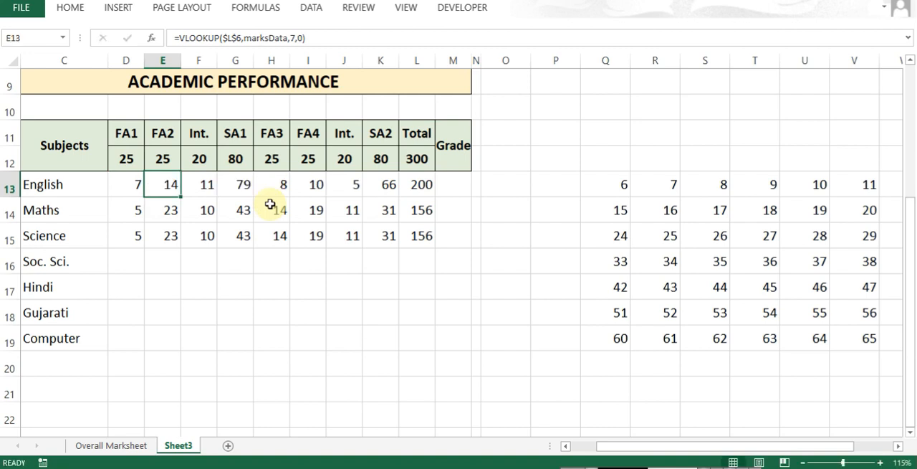
- Replace the fixed column index in D13's VLOOKUP with a reference to Q13, giving =VLOOKUP($L$6,marksData,Q13,0)
key("Left")
key("F2")
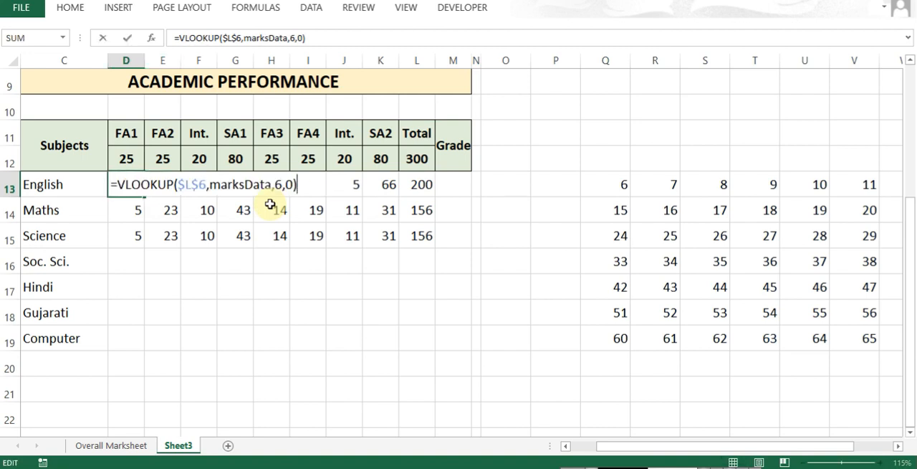
key("Left")
key("Left")
key("Left")
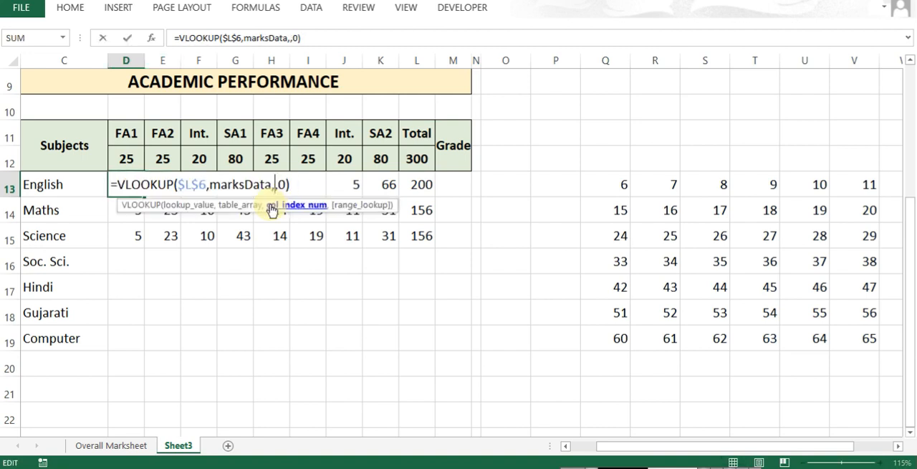
left_click(610, 183)
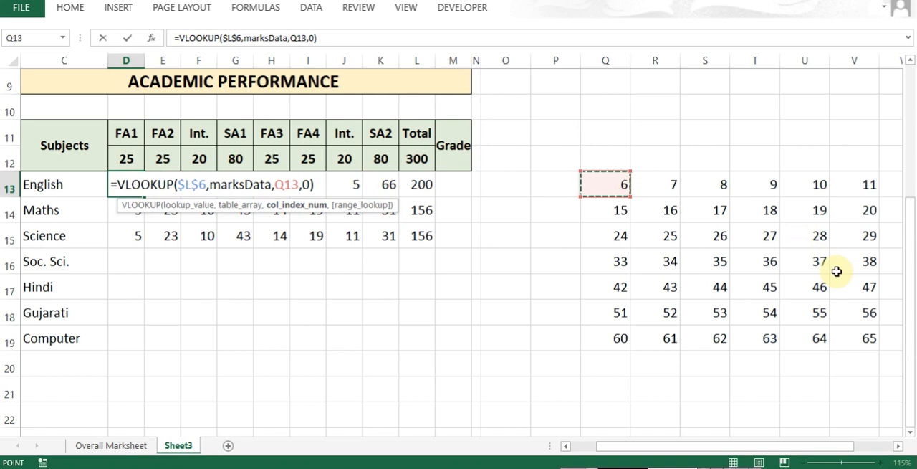
key("ctrl+Return")
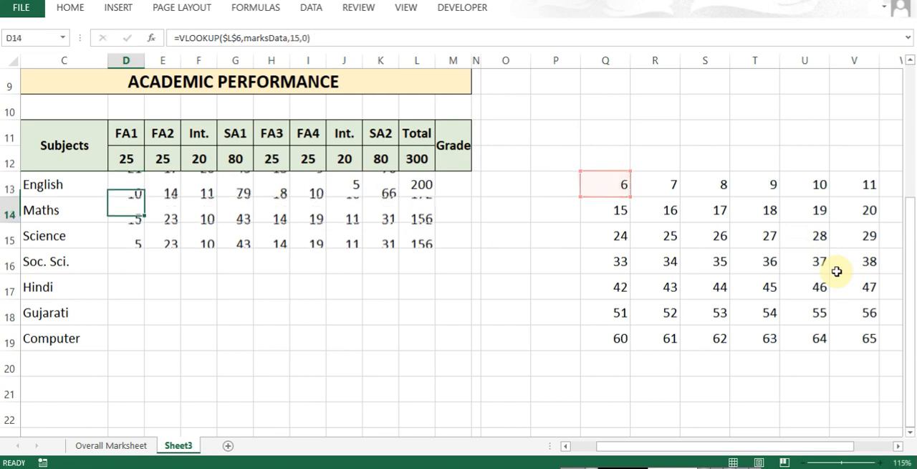
key("F2")
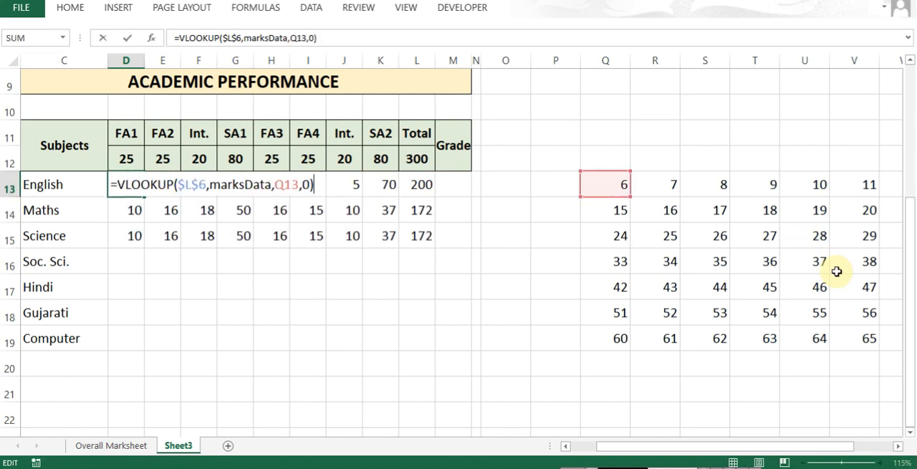
key("ctrl+Return")
- Copy the VLOOKUP formula from D13 across all subjects and exam columns in D13:L19
key("ctrl+c")
key("shift+Down")
key("shift+Down")
key("shift+Down")
key("shift+Down")
key("shift+Down")
key("shift+Down")
key("shift+Right")
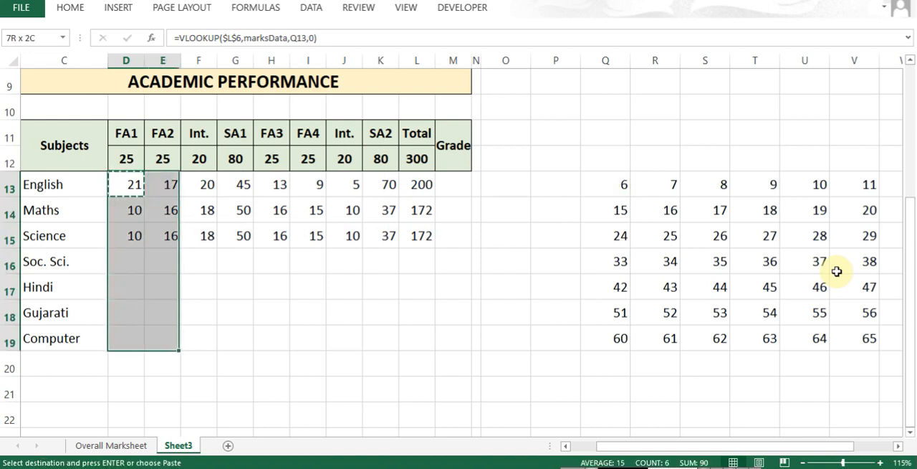
key("shift+Right")
key("shift+Right")
key("shift+Right")
key("shift+Right")
key("shift+Right")
key("shift+Right")
key("shift+Right")
key("Return")
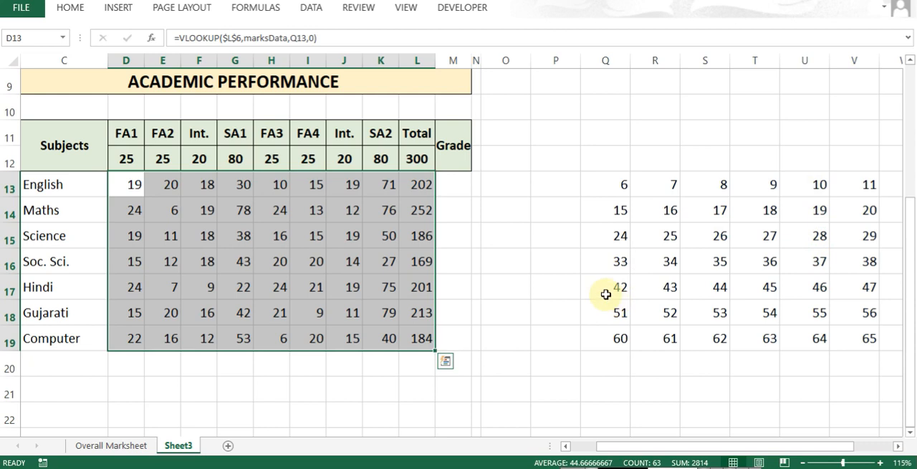
- Try a fixed column index of 60 in D19's VLOOKUP and compare it with Computer FA1 in the Overall Marksheet
left_click_drag(123, 337, 166, 314)
double_click(123, 337)
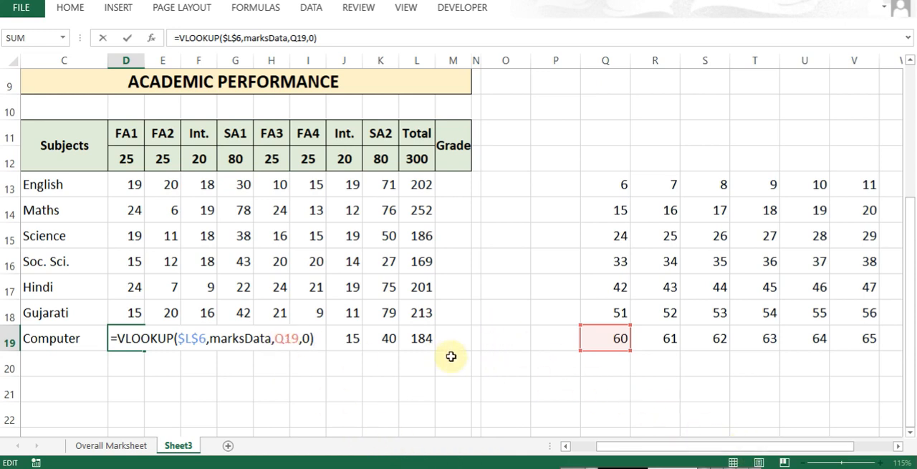
key("Left")
key("Left")
key("Left")
key("Left")
key("Left")
key("Left")
key("Delete")
key("Delete")
key("Delete")
type("9")
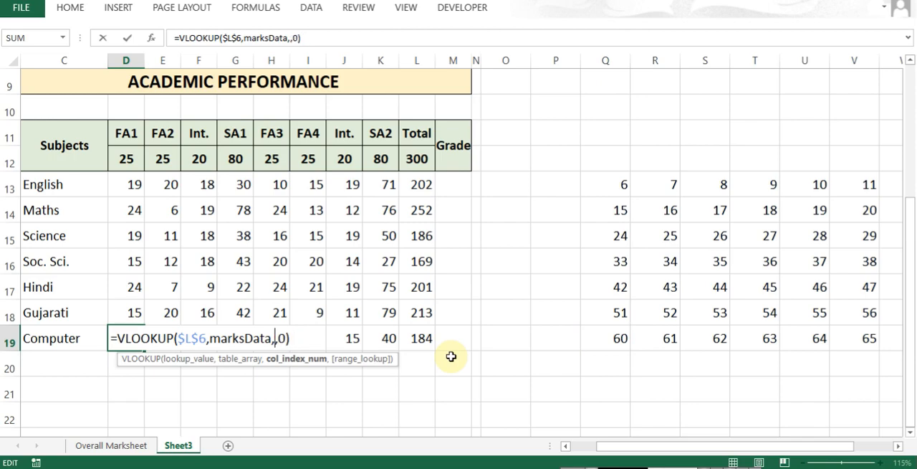
key("ctrl+Return")
key("F2")
key("Escape")
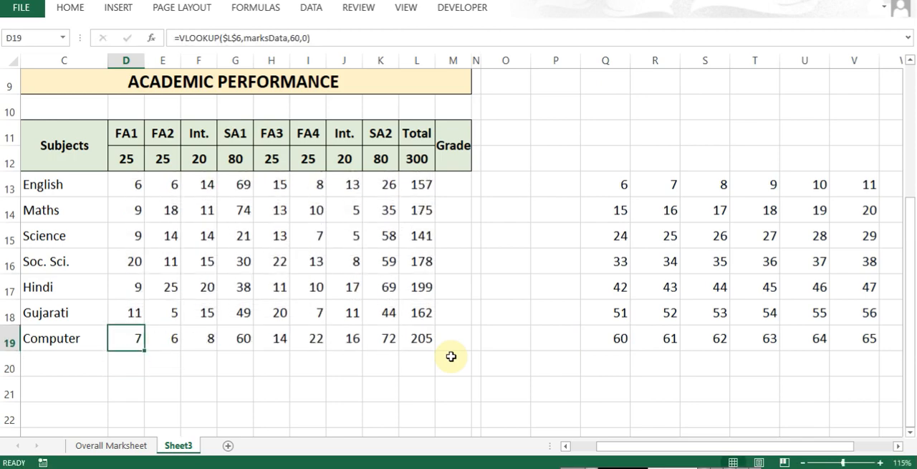
key("ctrl+Page_Up")
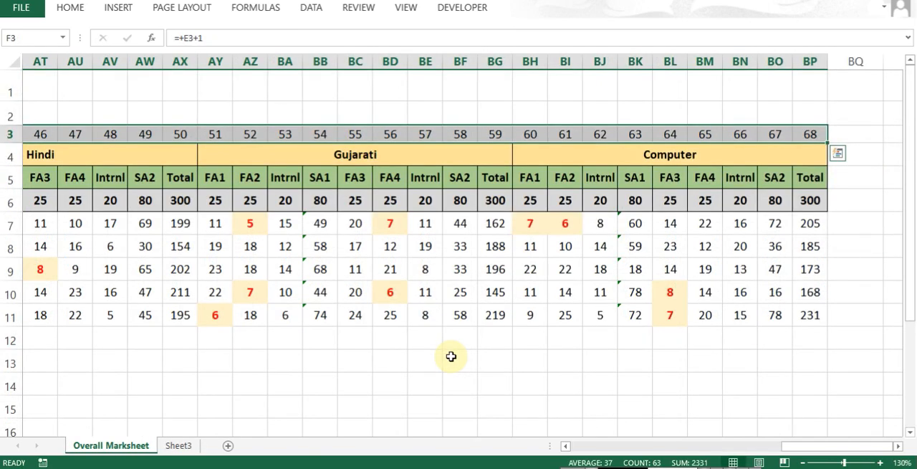
key("ctrl+Page_Down")
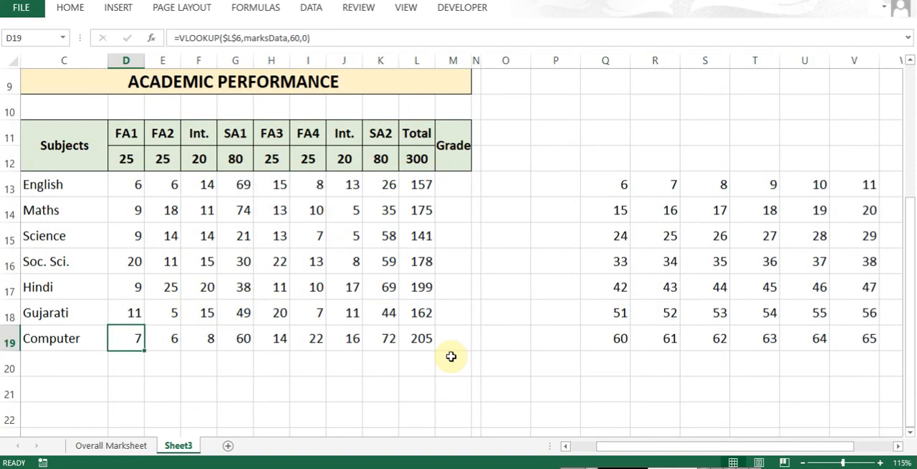
- Restore the Q19 reference as the column index in D19's VLOOKUP formula
key("F2")
key("Left")
key("Left")
key("Left")
key("Escape")
key("Right")
key("Left")
key("F2")
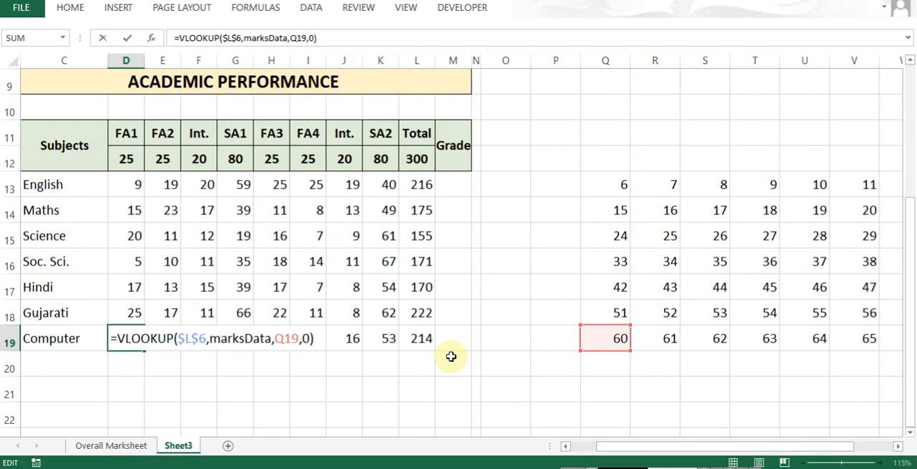
key("Escape")
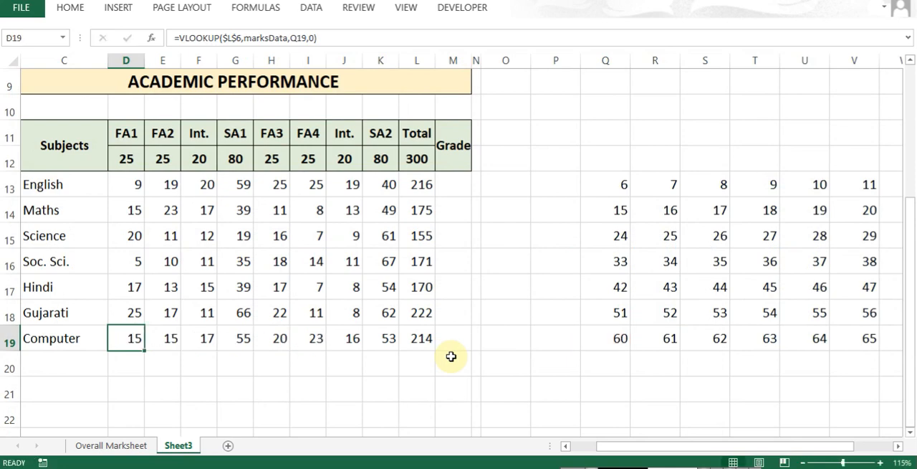
- Hide columns Q to Y, which hold the helper grid of column index numbers in Q13:Y19
key("ctrl+Up")
key("Down")
key("Down")
key("ctrl+Right")
key("ctrl+Right")
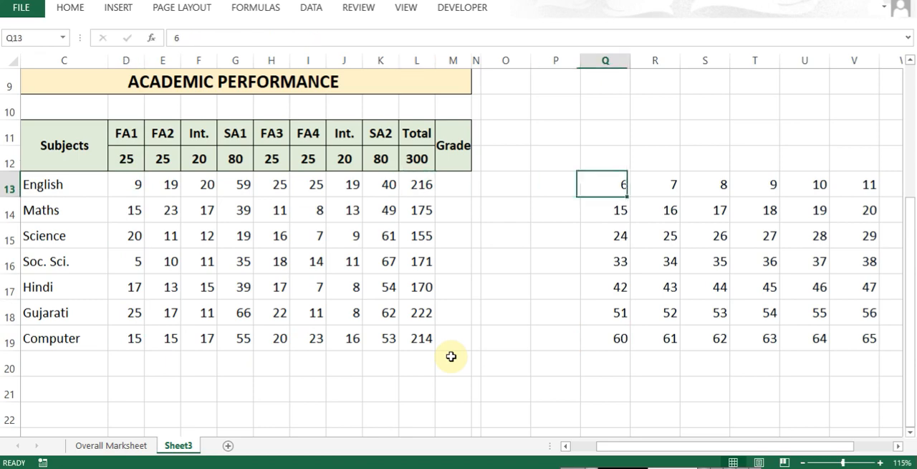
key("ctrl+shift+Down")
key("ctrl+shift+Right")
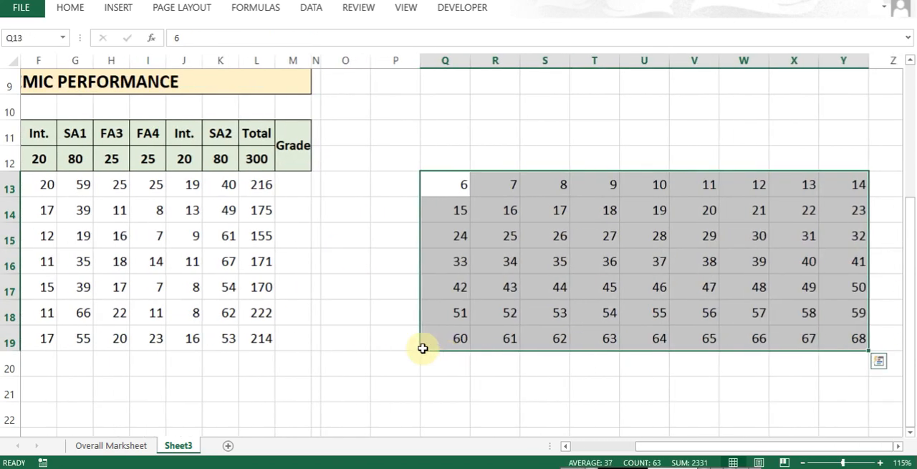
right_click(448, 192)
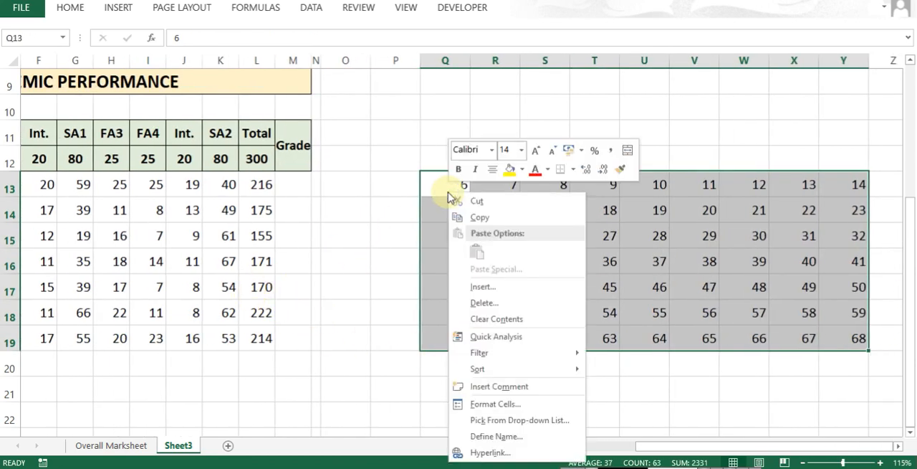
mouse_move(528, 370)
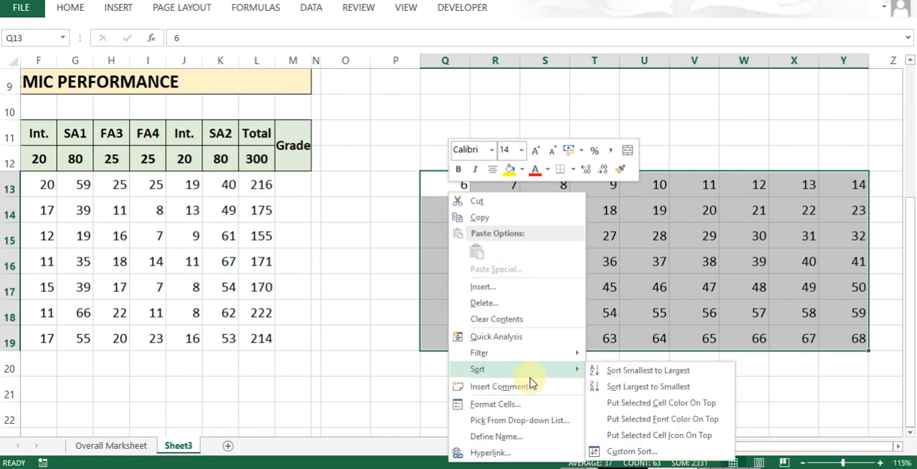
key("Escape")
left_click(71, 7)
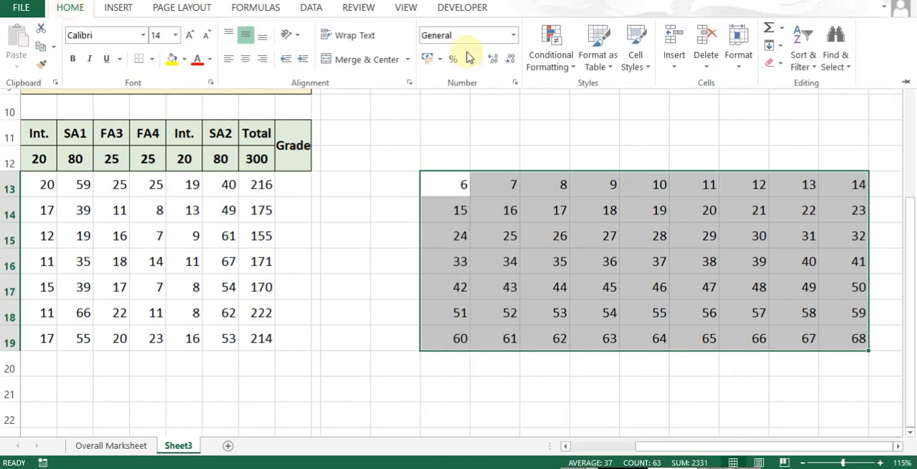
left_click(740, 70)
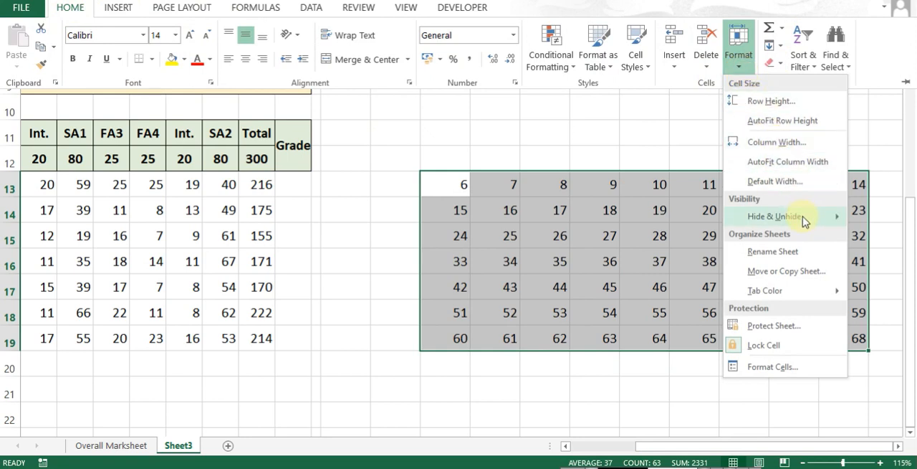
mouse_move(804, 223)
left_click(700, 237)
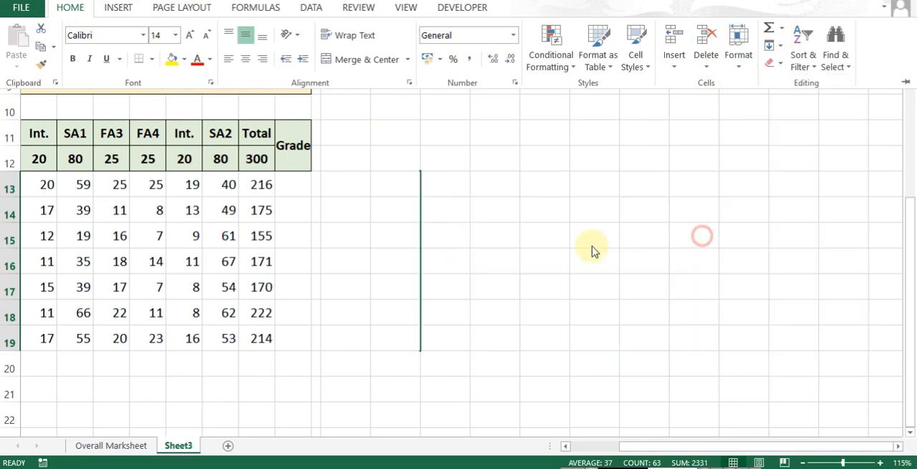
- Center the looked-up marks in D13:L19 horizontally
key("ctrl+Left")
key("ctrl+Left")
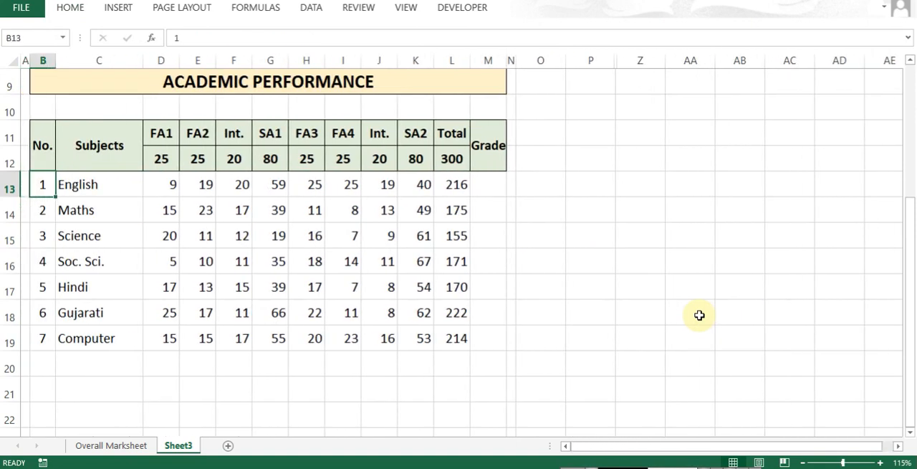
key("Right")
key("Down")
key("Down")
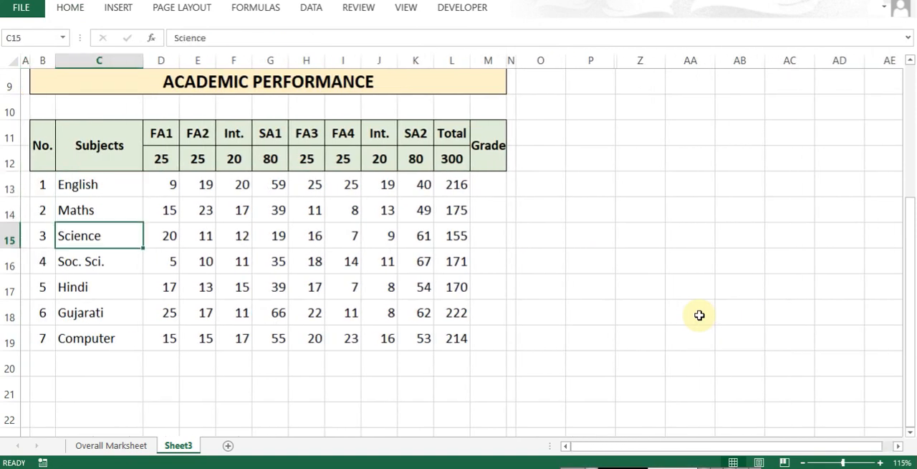
key("Up")
key("Up")
key("Right")
key("ctrl+shift+Down")
key("ctrl+shift+Right")
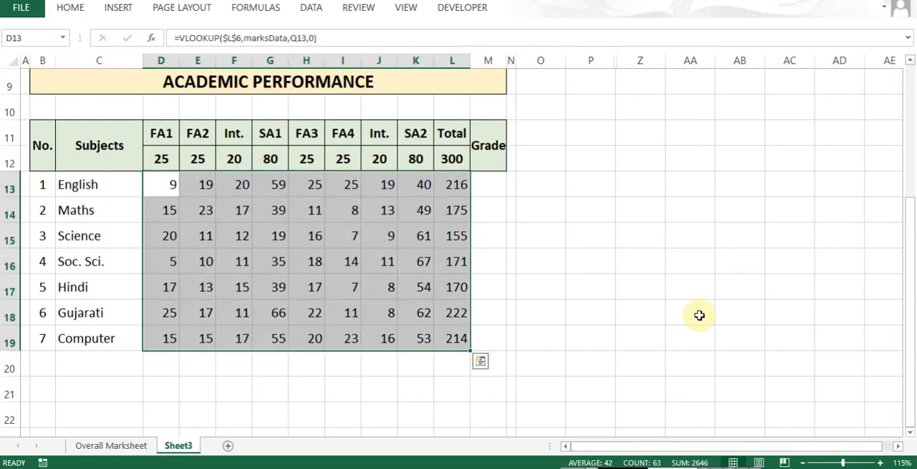
key("ctrl+F1")
left_click(245, 59)
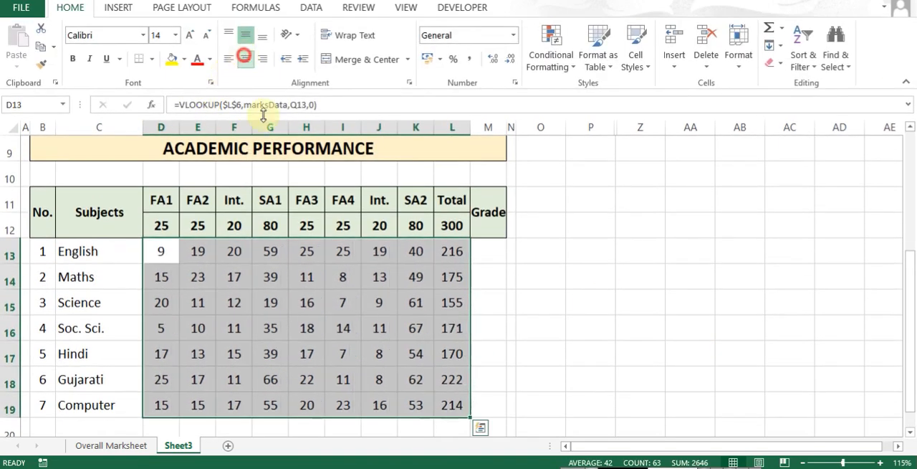
- Review the report card's personal details and the marks table down to the Computer row
left_click(352, 331)
scroll(365, 317, "up", 2)
scroll(364, 317, "up", 1)
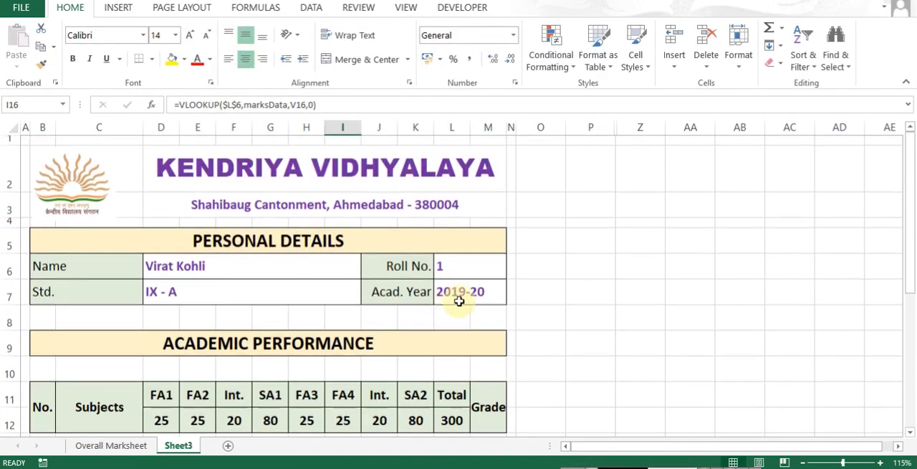
left_click(210, 272)
scroll(397, 330, "down", 1)
scroll(397, 329, "down", 2)
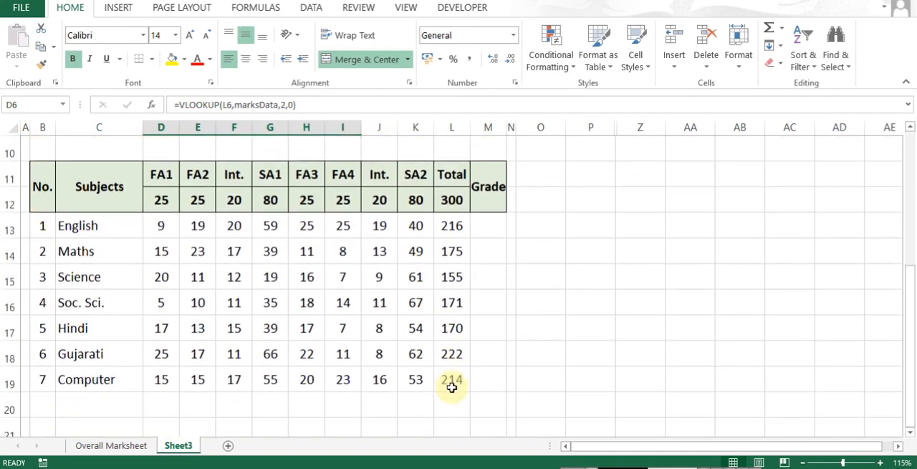
scroll(445, 383, "up", 1)
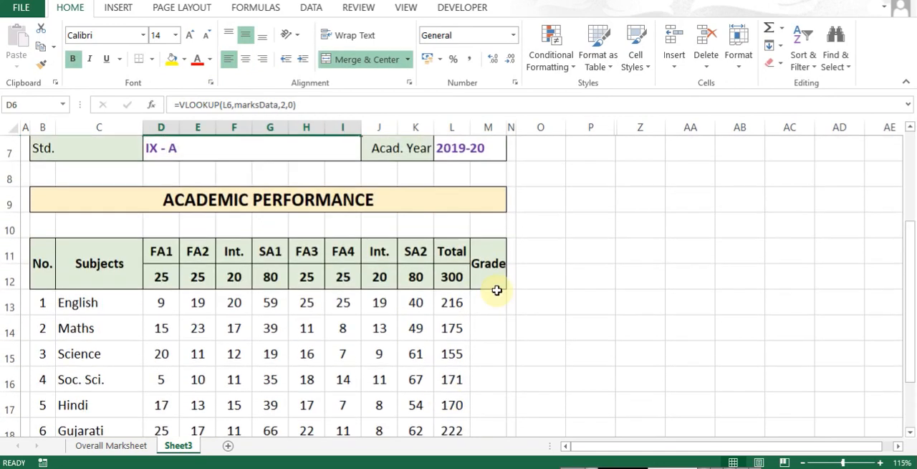
- Insert an entire new column at M, between the Total and Grade columns
left_click(490, 305)
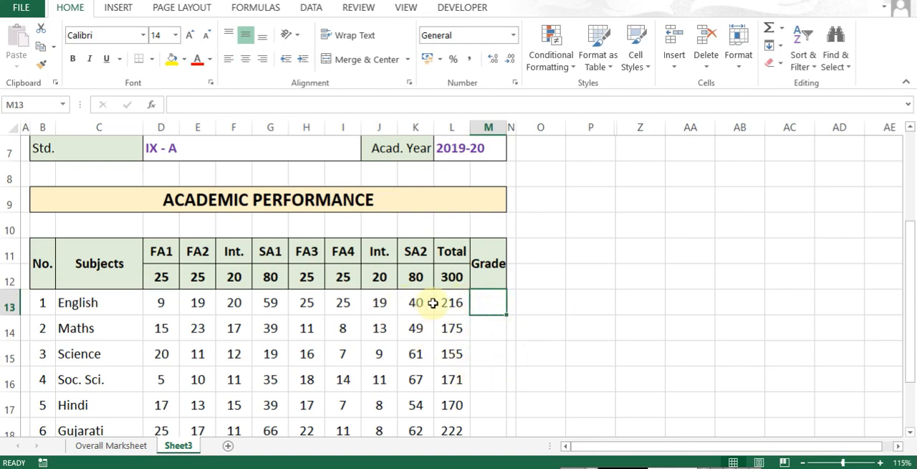
left_click(448, 301)
left_click(473, 301)
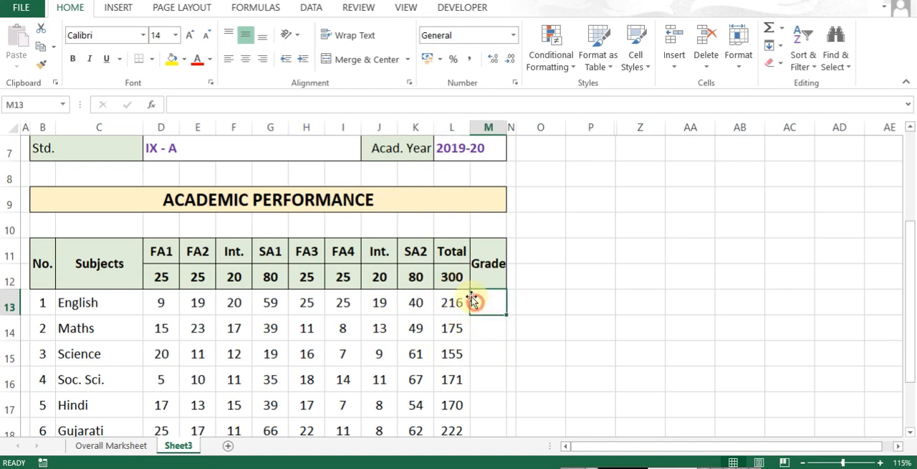
left_click(448, 301)
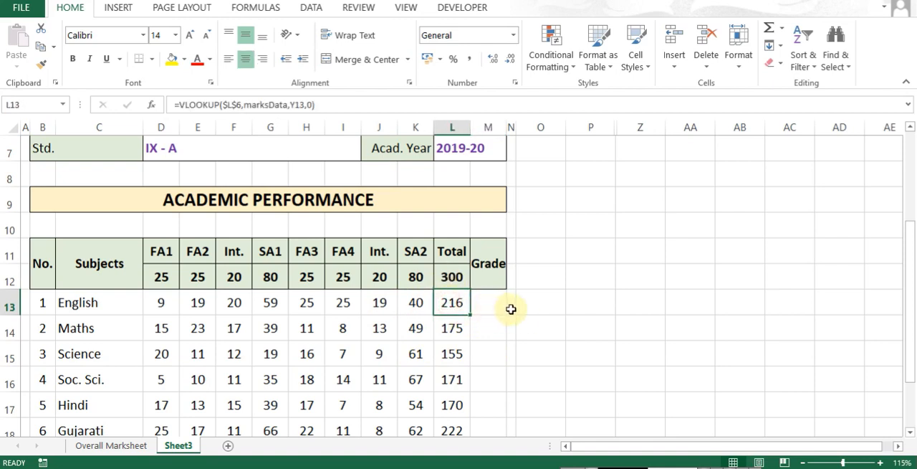
key("Right")
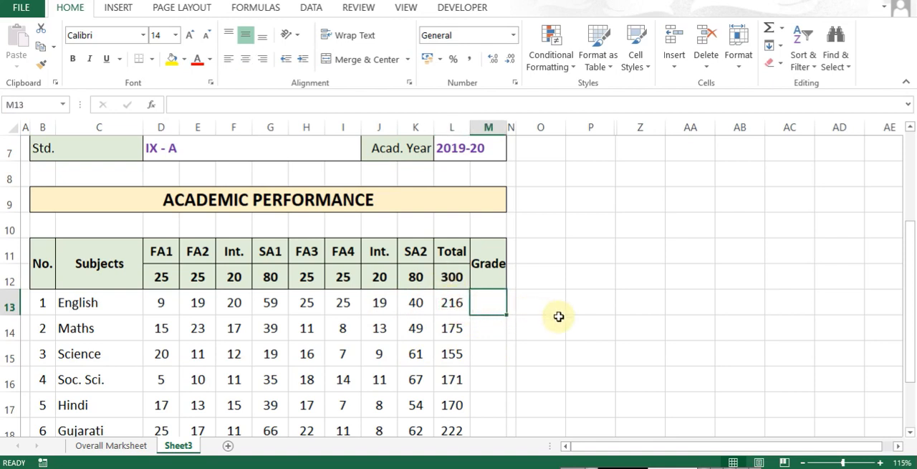
key("Left")
key("Right")
key("Left")
key("Right")
key("Left")
key("Right")
key("ctrl+plus")
key("c")
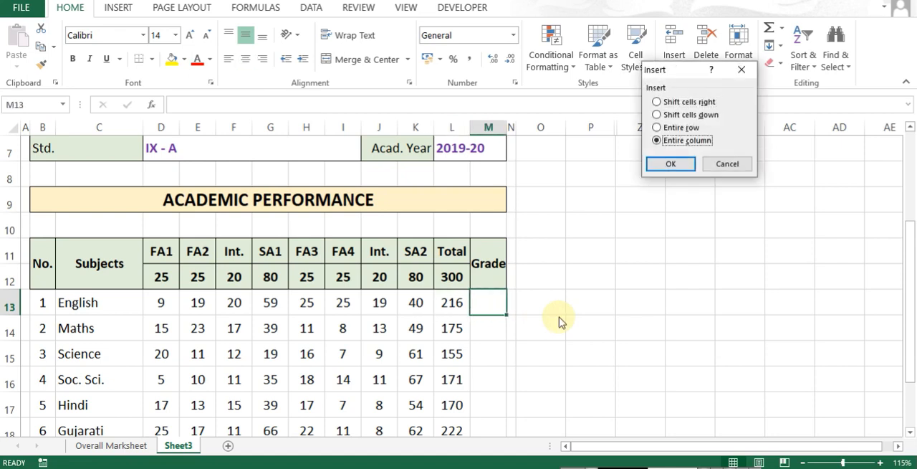
key("Return")
- Merge the Total header across L11:M11 so it spans both total columns
key("Up")
key("Up")
key("Left")
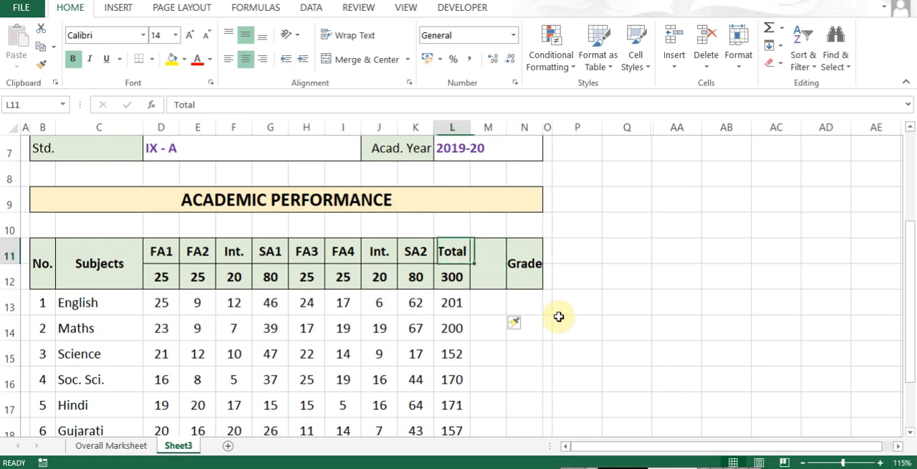
key("shift+Right")
key("ctrl+1")
key("alt+m")
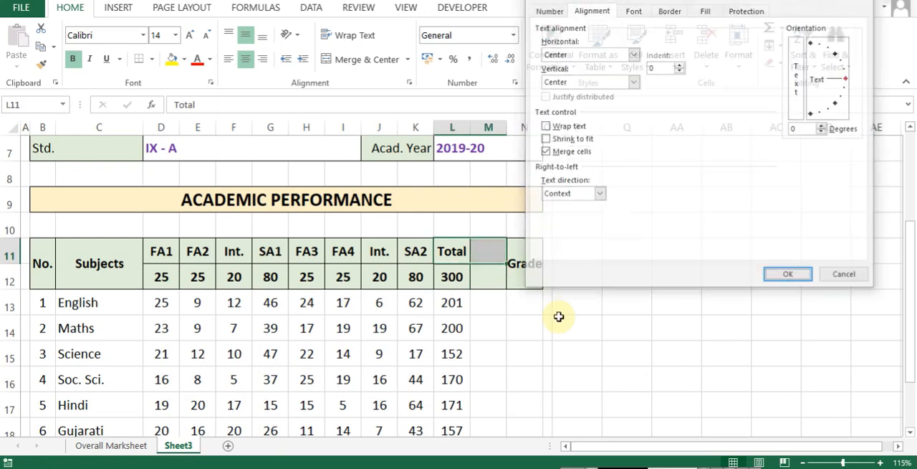
key("Return")
- Enter 100 as the maximum marks in M12 under the Total header
key("Down")
key("Right")
type("100")
key("Return")
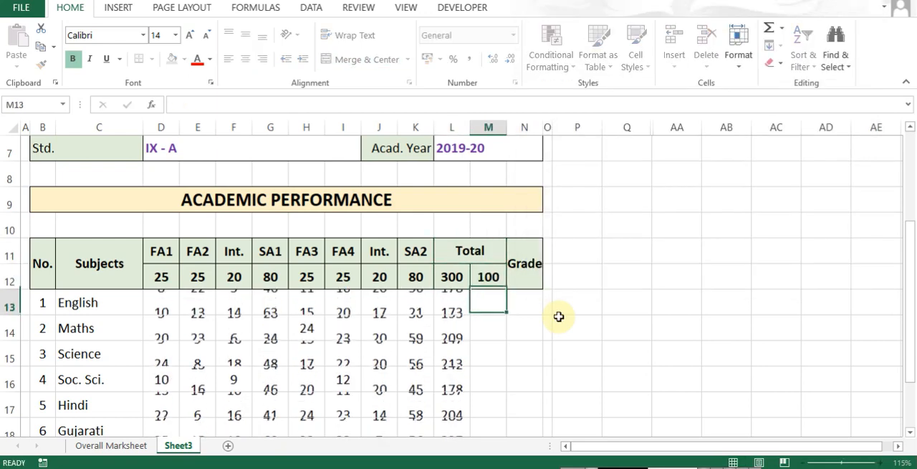
- Enter =L13/3 in M13 to convert the English total to a score out of 100
key("Up")
key("Left")
key("Down")
key("Right")
type("=L13/3")
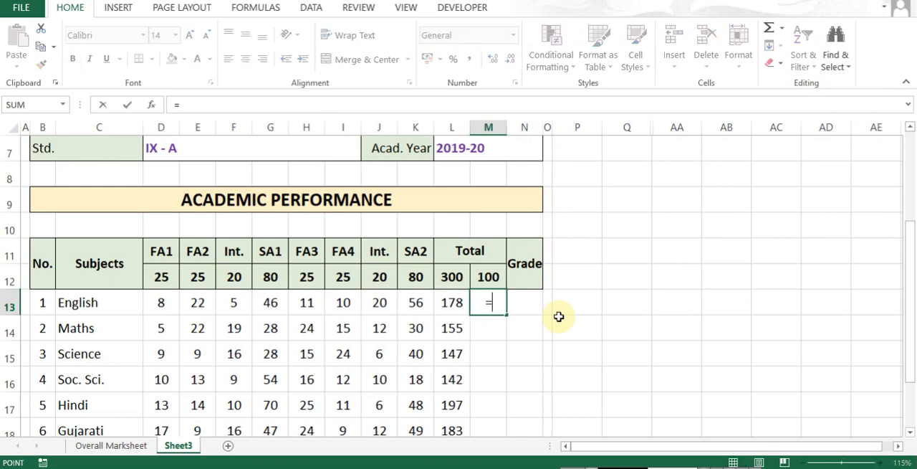
key("Return")
- Wrap M13's formula in ROUND with zero decimals, giving =ROUND(L13/3,0)
key("Up")
key("F2")
key("Home")
key("Right")
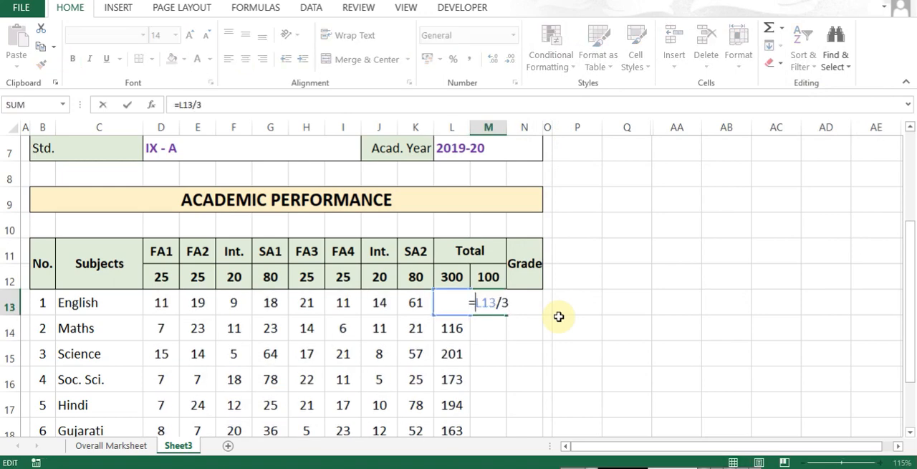
type("Round(")
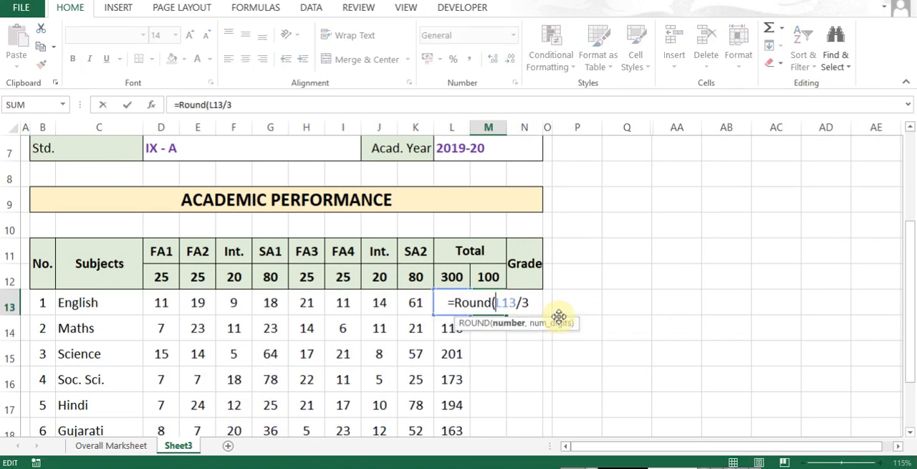
type(",")
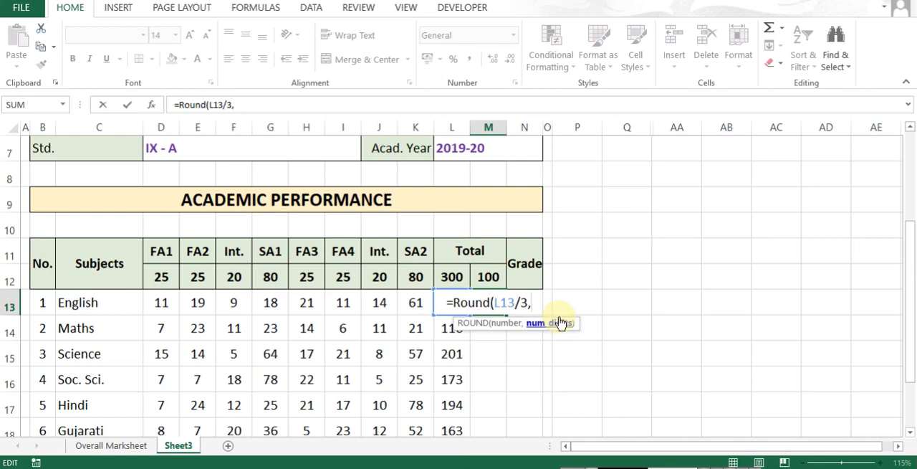
type("0)")
key("ctrl+Return")
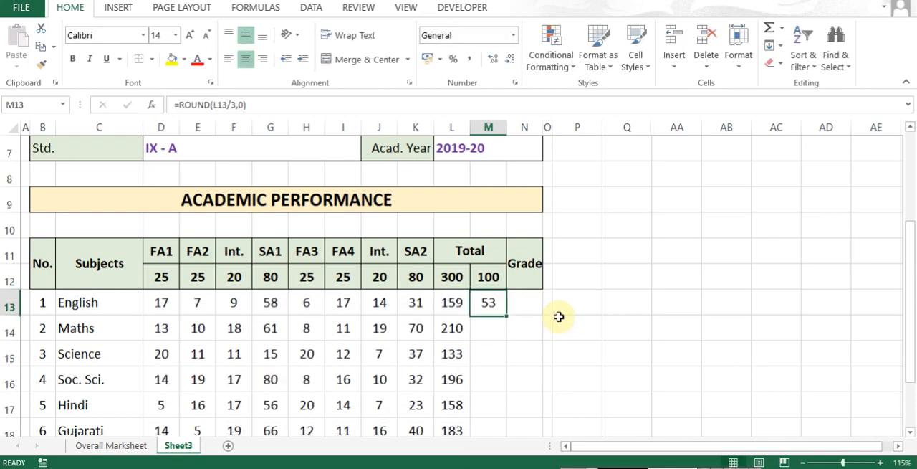
- Copy the ROUND formula from M13 down to the other subjects through M19
key("Left")
key("shift+Right")
key("ctrl+c")
key("ctrl+Down")
key("Right")
key("ctrl+shift+Up")
key("Return")
key("ctrl+Up")
key("Down")
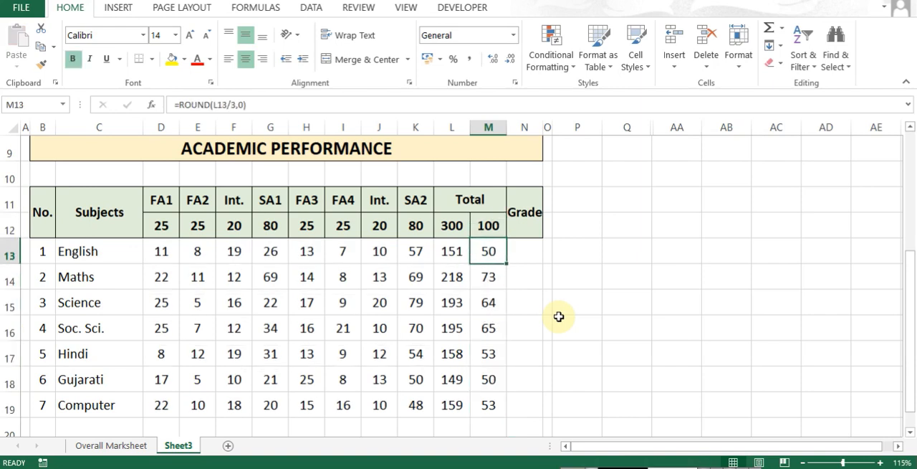
- Change M13's rounding to one decimal place, giving =ROUND(L13/3,1)
key("ctrl+Down")
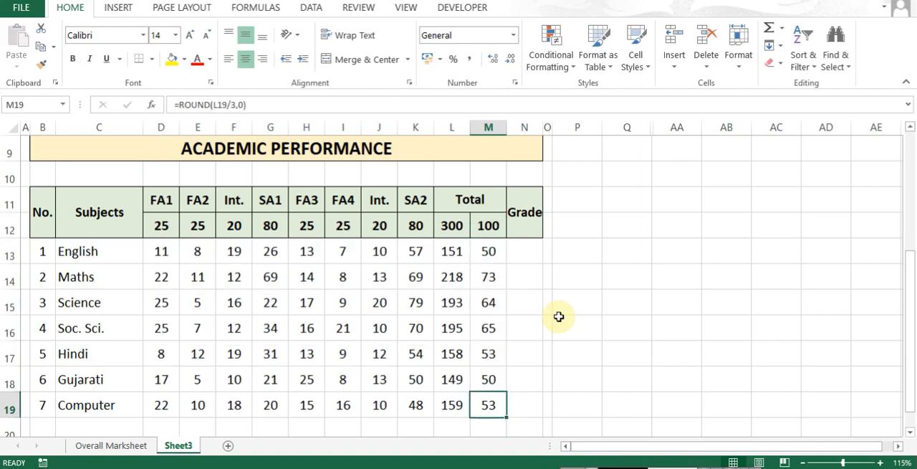
left_click(452, 249)
left_click(488, 250)
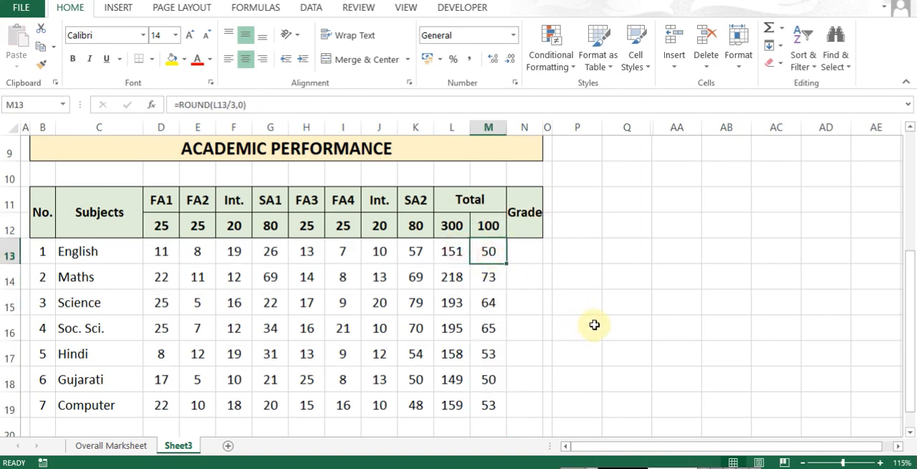
key("F2")
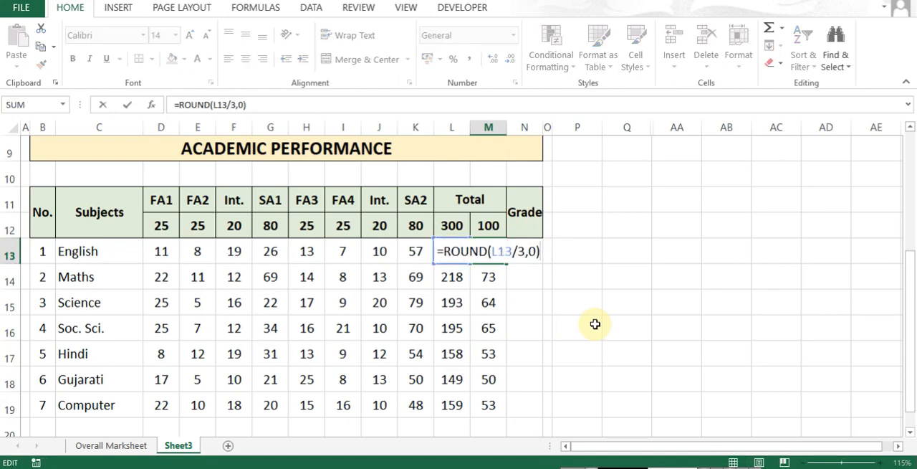
key("Return")
key("Up")
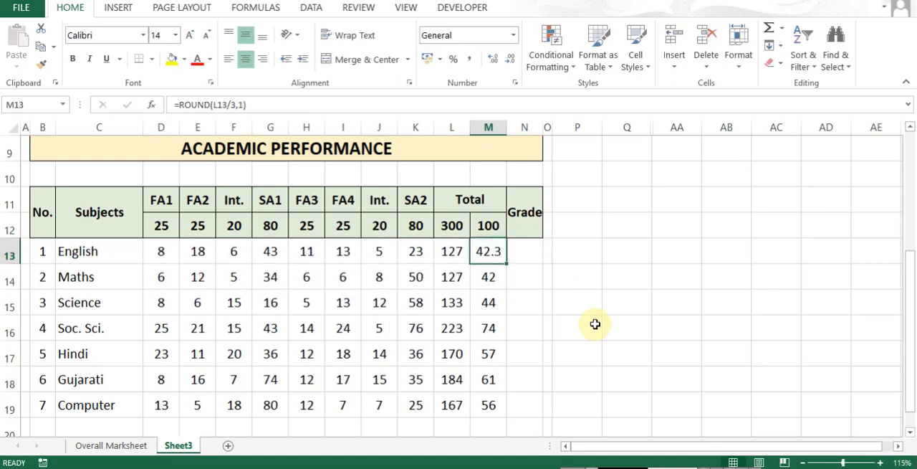
- Copy the one-decimal ROUND formula from M13 down through M19
key("Down")
key("Up")
key("ctrl+c")
key("ctrl+shift+Down")
key("Return")
key("Up")
key("Down")
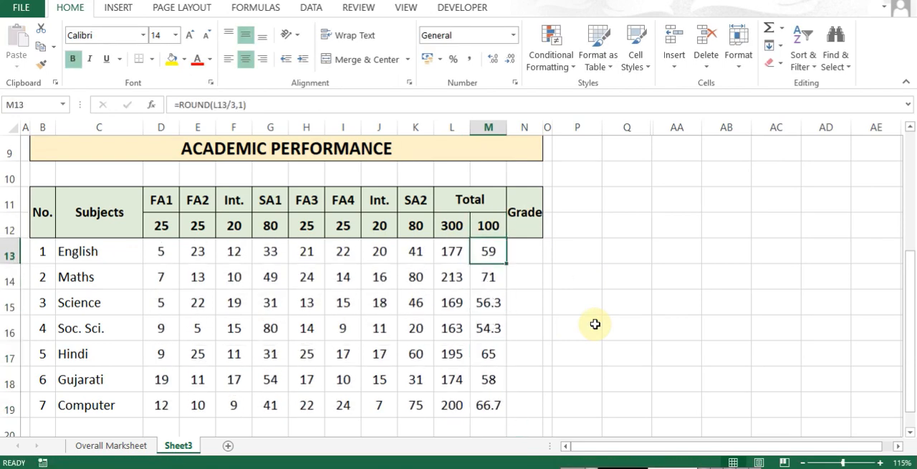
- Set M13's rounding back to zero decimals, giving =ROUND(L13/3,0)
key("ctrl+Down")
key("Up")
key("Up")
key("Up")
key("Up")
key("Up")
key("Up")
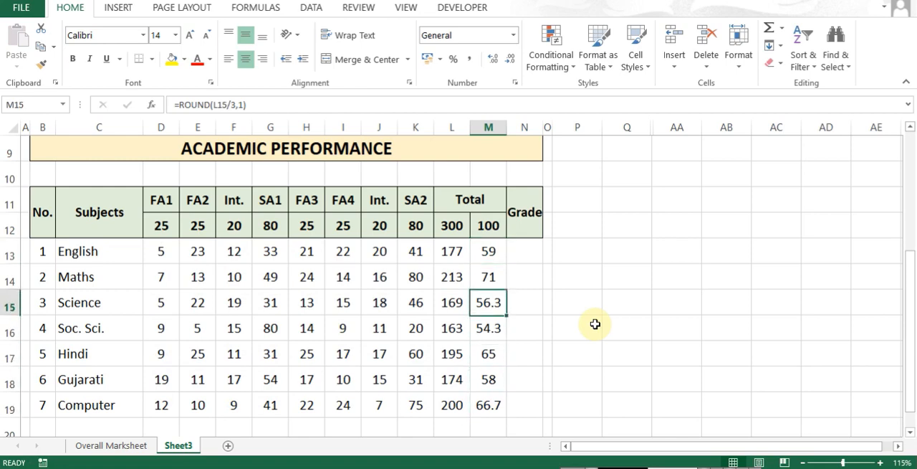
key("F2")
key("Left")
key("BackSpace")
type("0")
key("ctrl+Return")
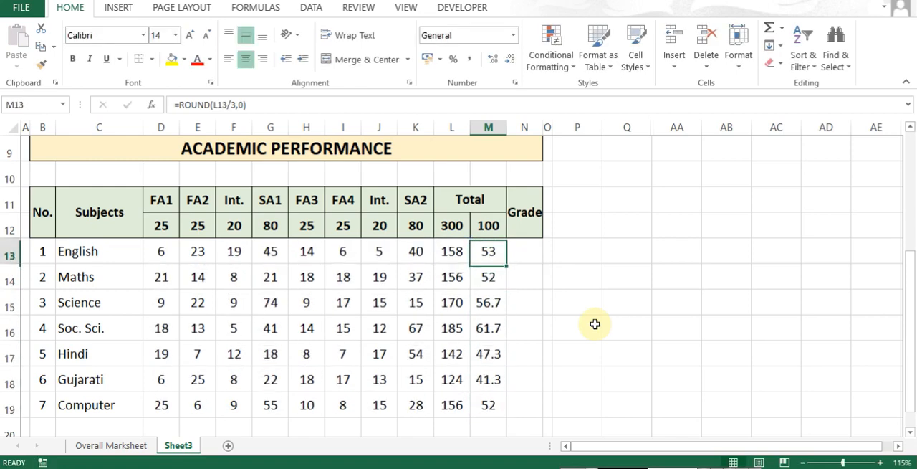
- Copy the zero-decimal ROUND formula from M13 down to the other subjects through M19
key("ctrl+c")
key("ctrl+shift+Down")
key("Return")
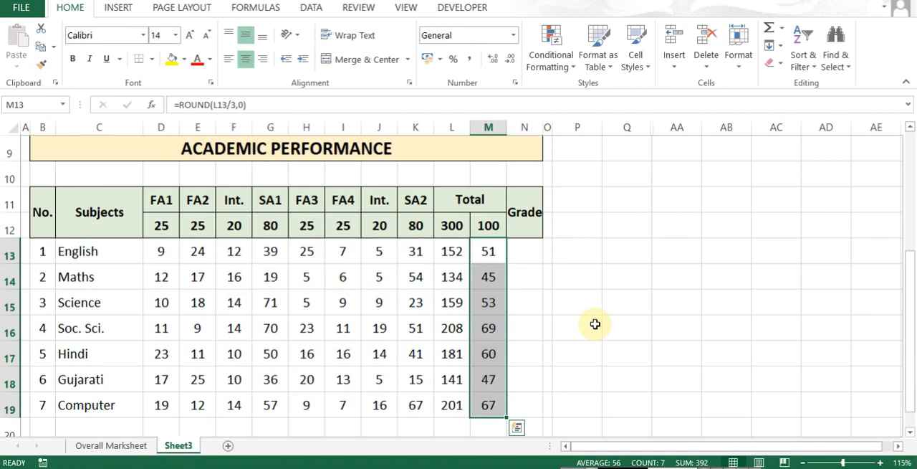
key("Up")
key("Down")
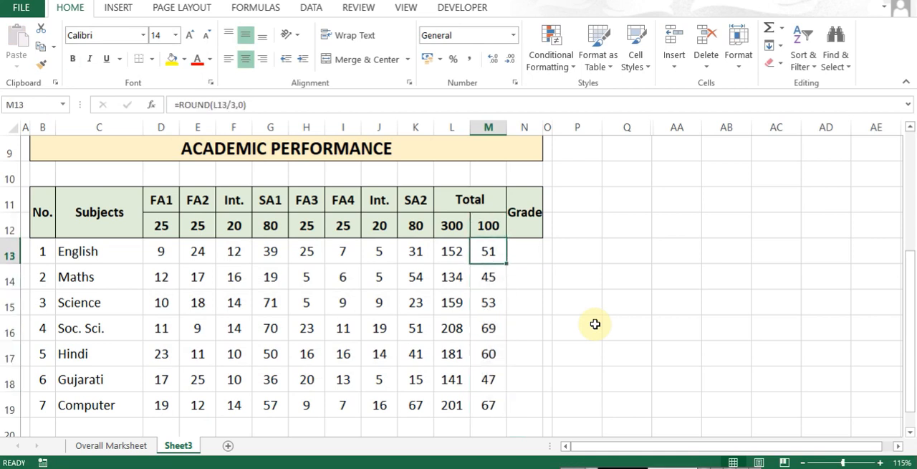
- Begin an IF formula in the English Grade cell N13 that returns "A1" when M13>90
key("Right")
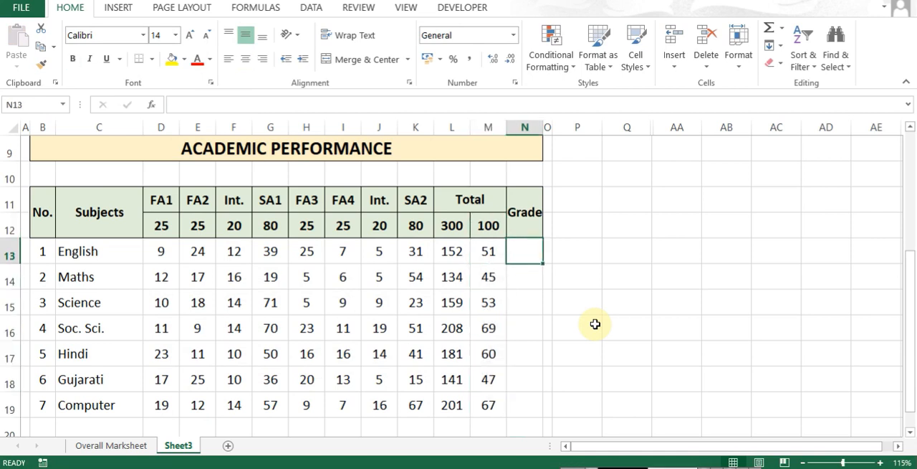
type("=i")
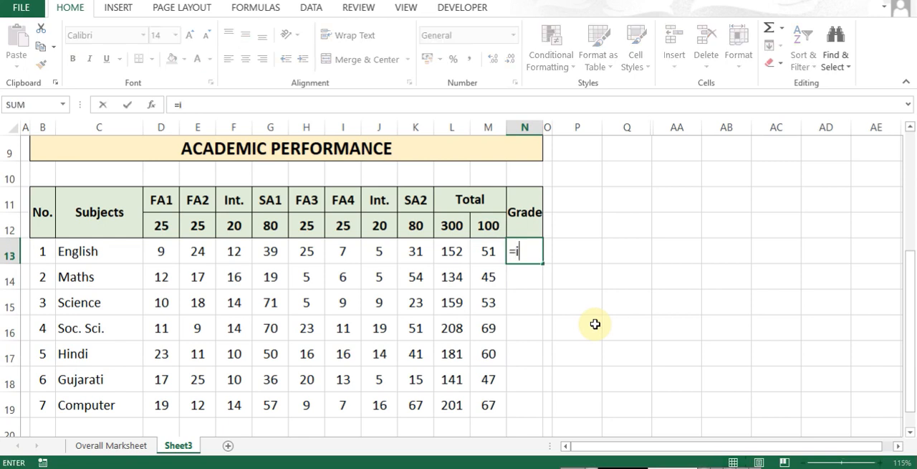
type("f(")
key("Left")
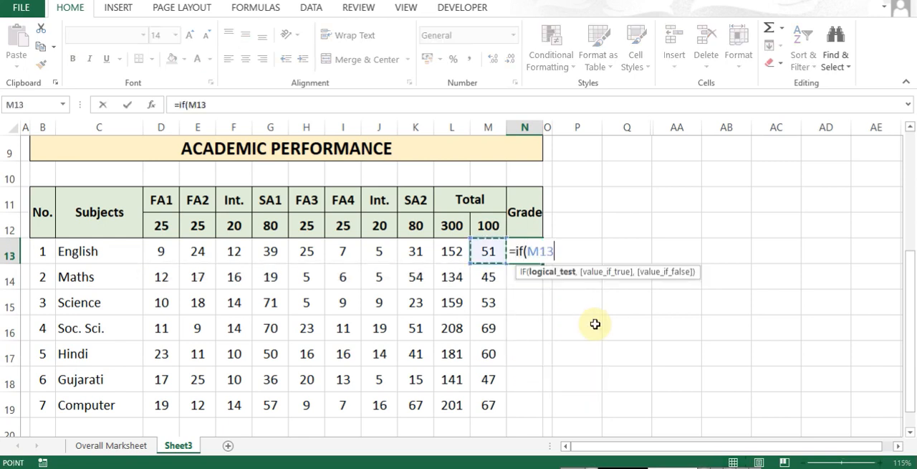
type(">90")
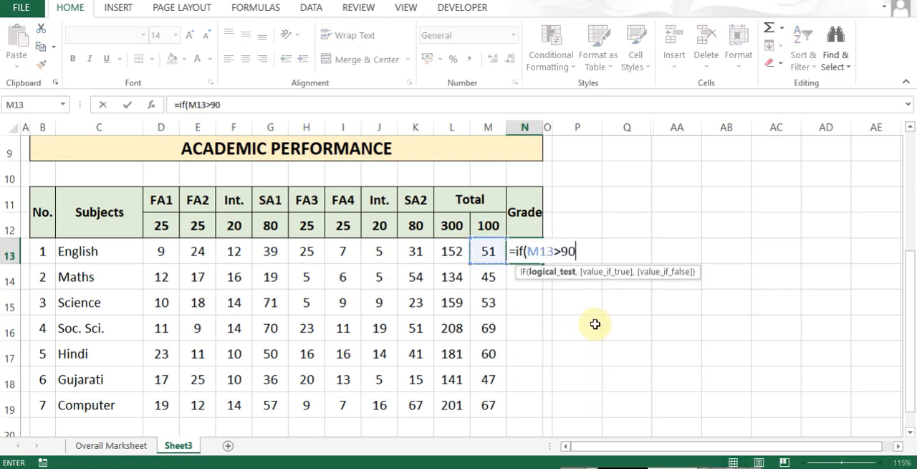
type(",")
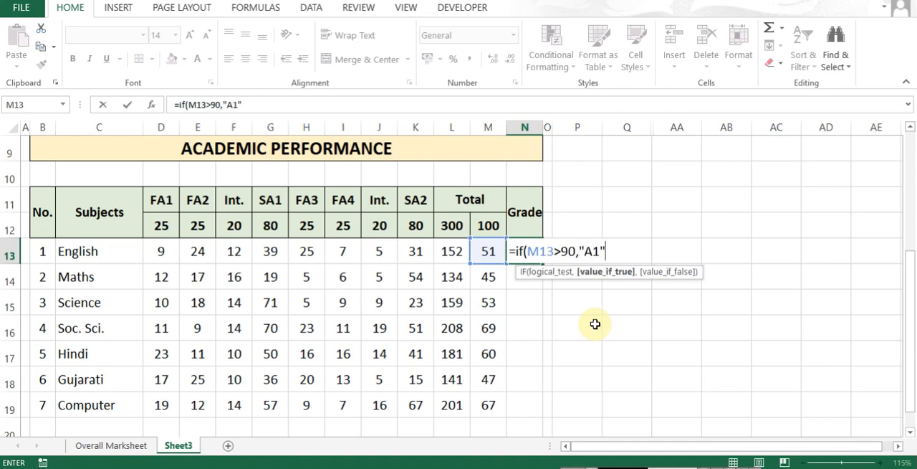
type("\"A1\",")
key("Left")
type(">")
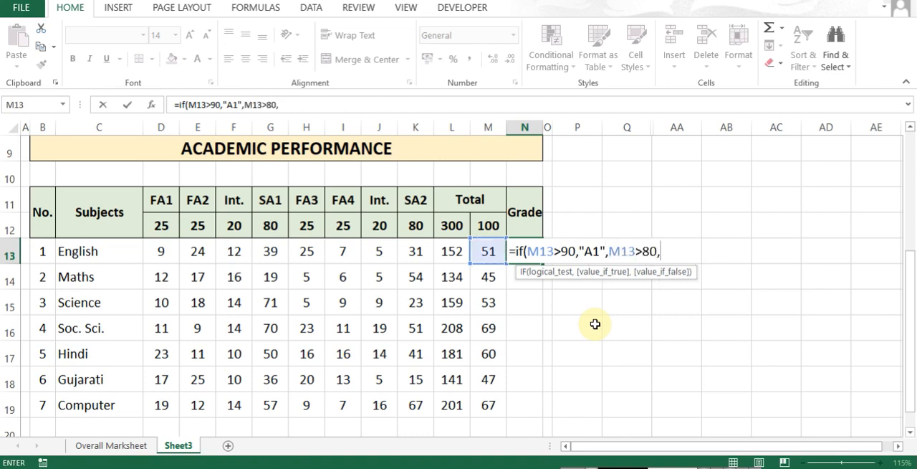
key("BackSpace")
key("BackSpace")
key("BackSpace")
key("BackSpace")
key("BackSpace")
key("BackSpace")
key("BackSpace")
- Nest a second IF in N13's grade formula that returns "A2" when M13>80, copying the IF(M13> fragment for reuse
type("IF")
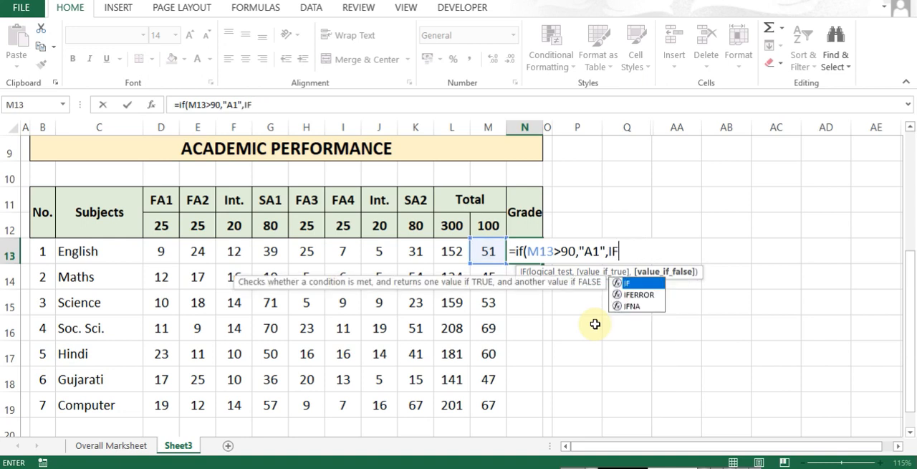
type("(")
key("Left")
type(">")
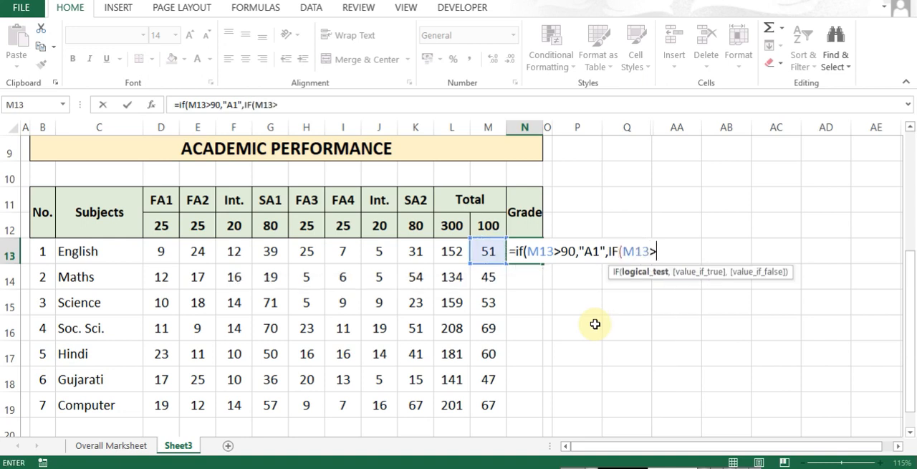
key("shift+Left")
key("shift+Left")
key("shift+Left")
key("shift+Left")
key("shift+Left")
key("shift+Left")
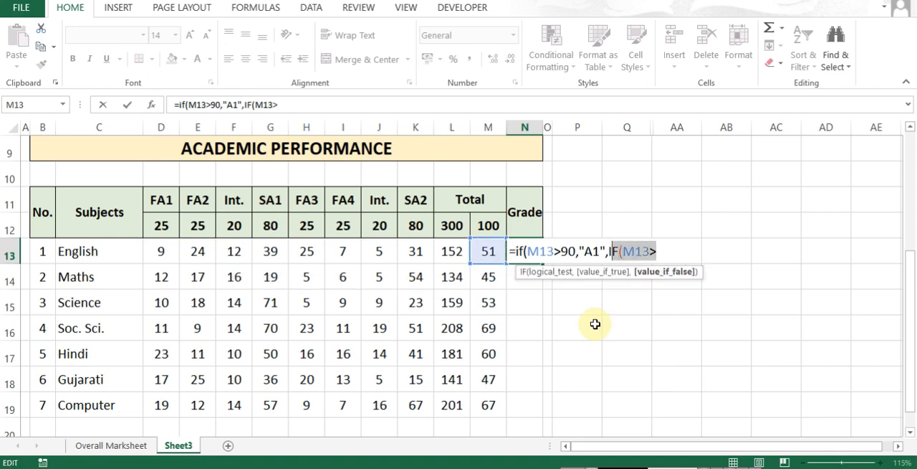
key("ctrl+c")
key("Right")
type("80,")
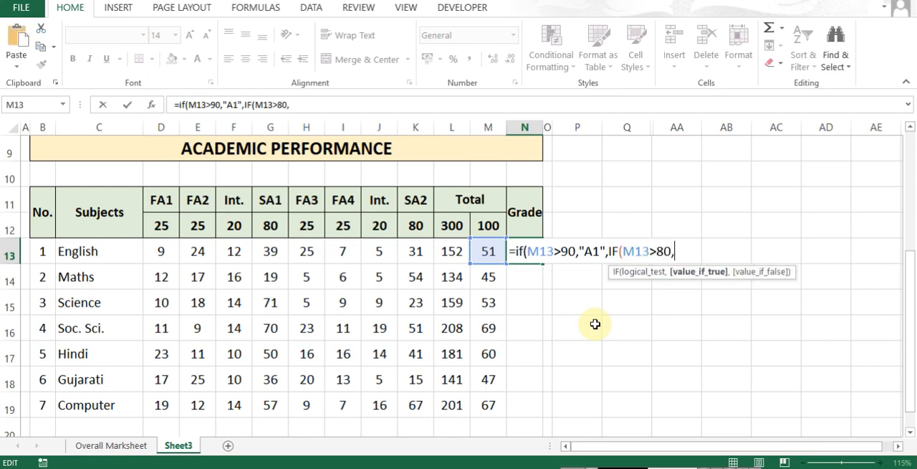
type("\"A2\",")
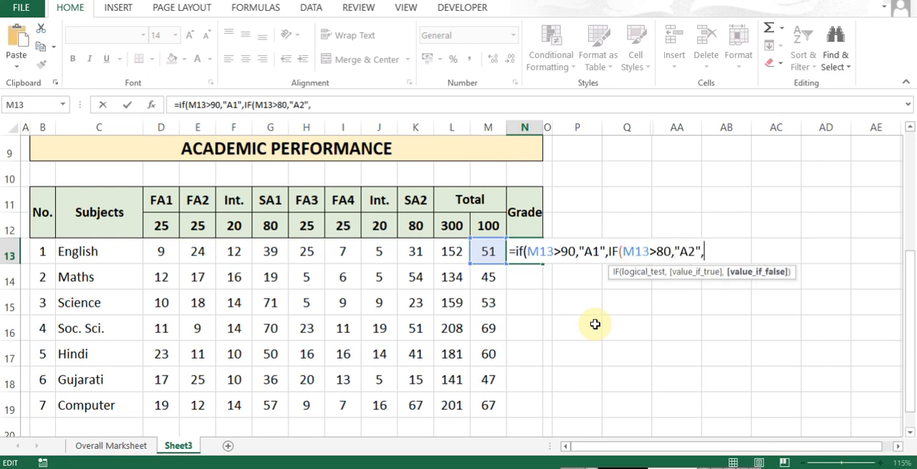
- Extend N13's grade formula with nested IFs returning "B1" for M13>70 and "B2" for M13>60
key("ctrl+v")
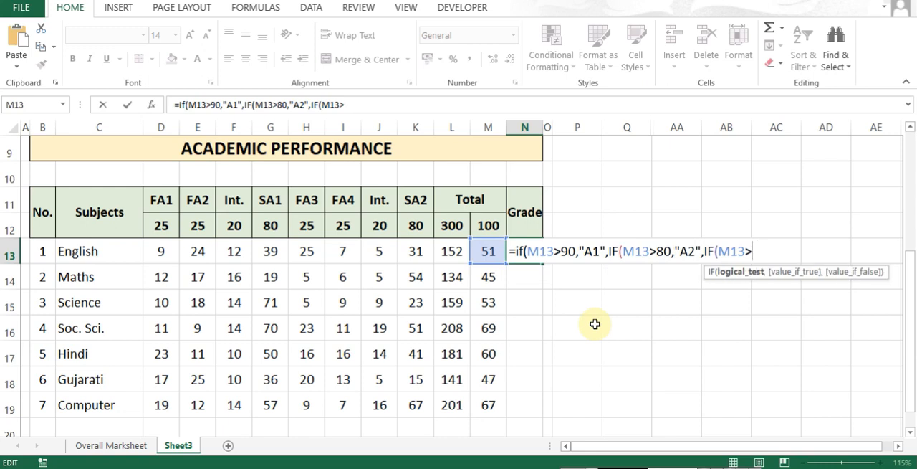
type("70,")
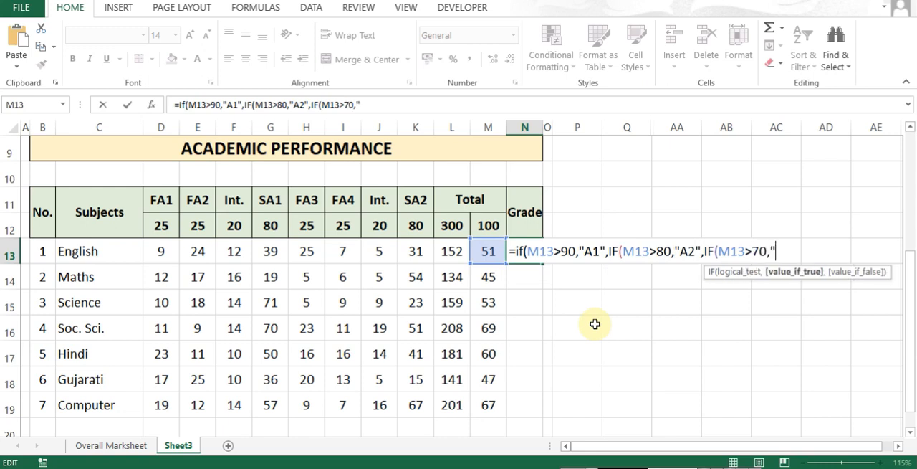
type("\"B1\",")
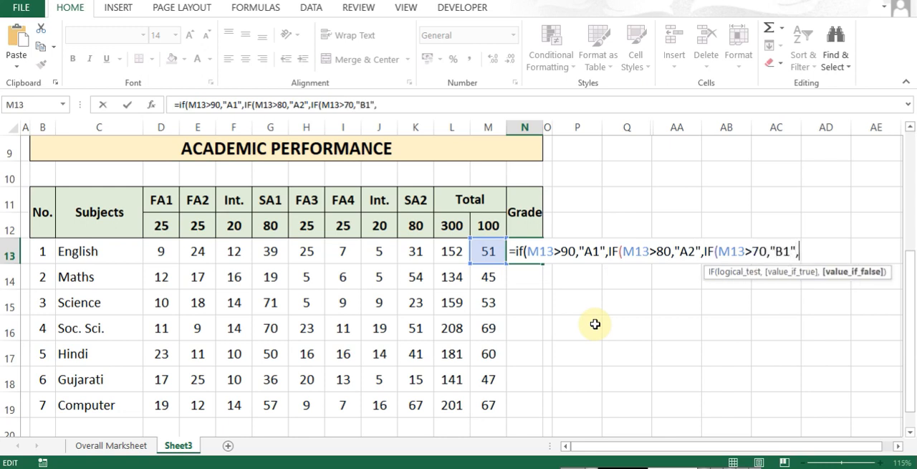
key("ctrl+v")
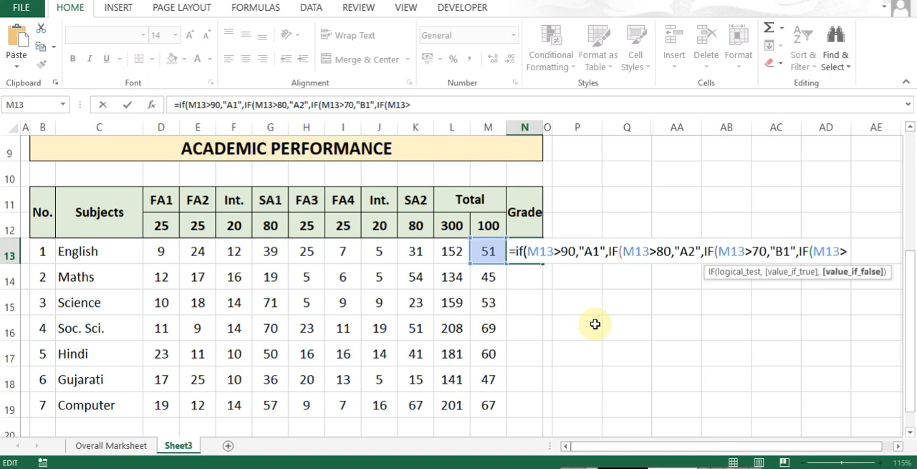
type("60,\"B")
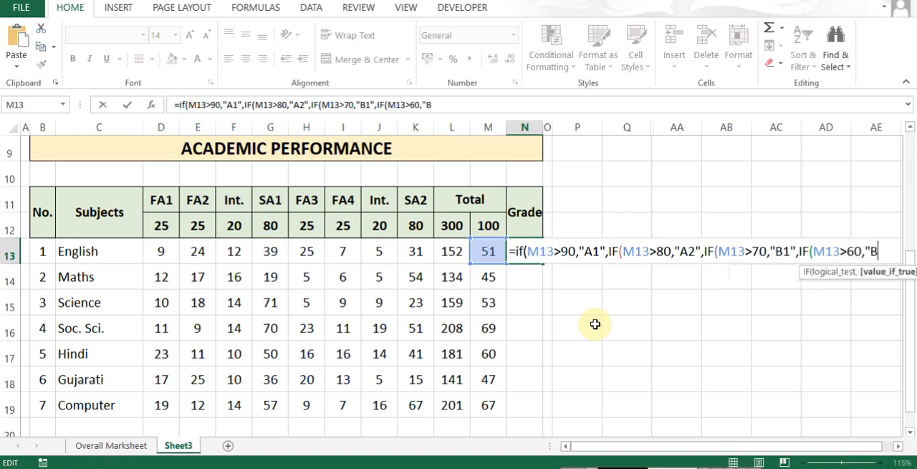
type("N2\",")
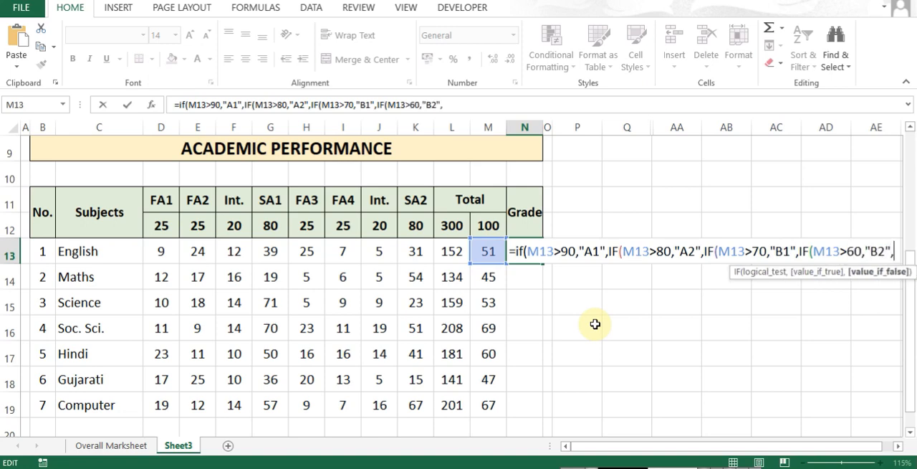
- Add nested IFs to N13's grade formula returning "C1" for M13>50 and "C2" for M13>40
key("ctrl+v")
type("50")
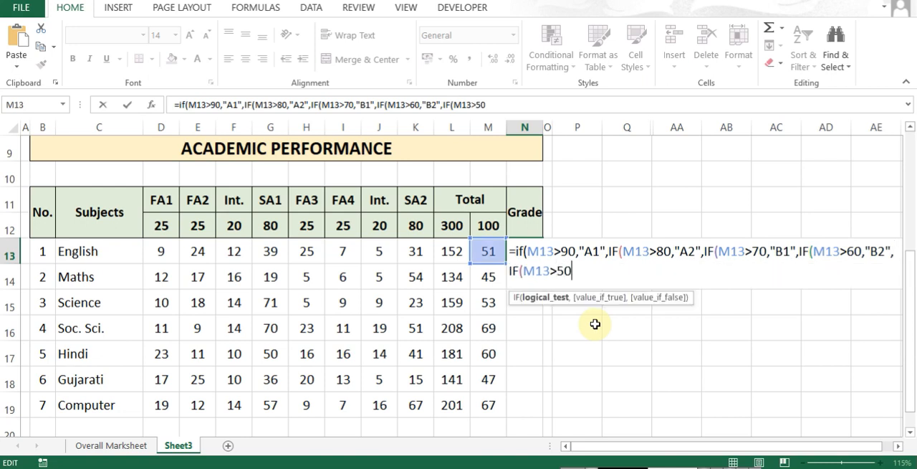
type(",\"C1\",")
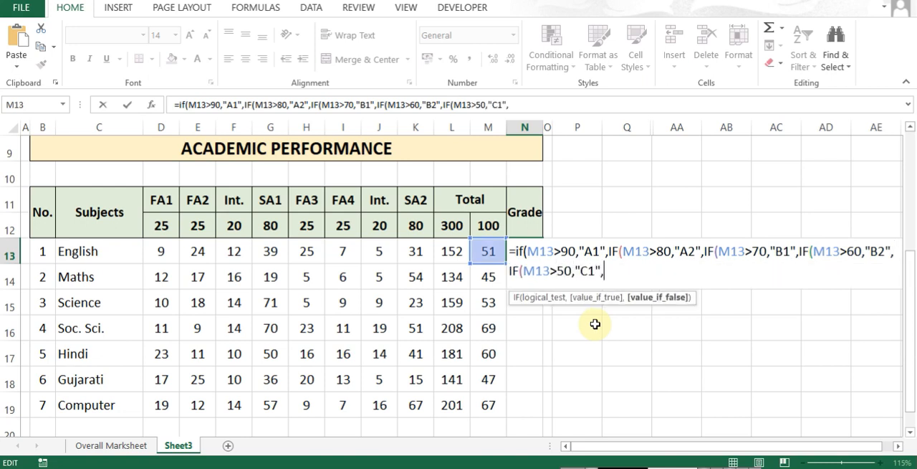
key("ctrl+v")
type("4")
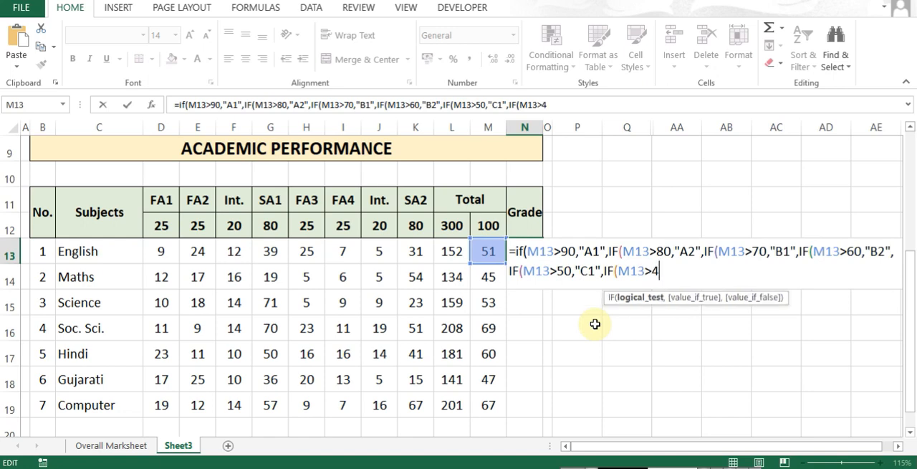
type("0,")
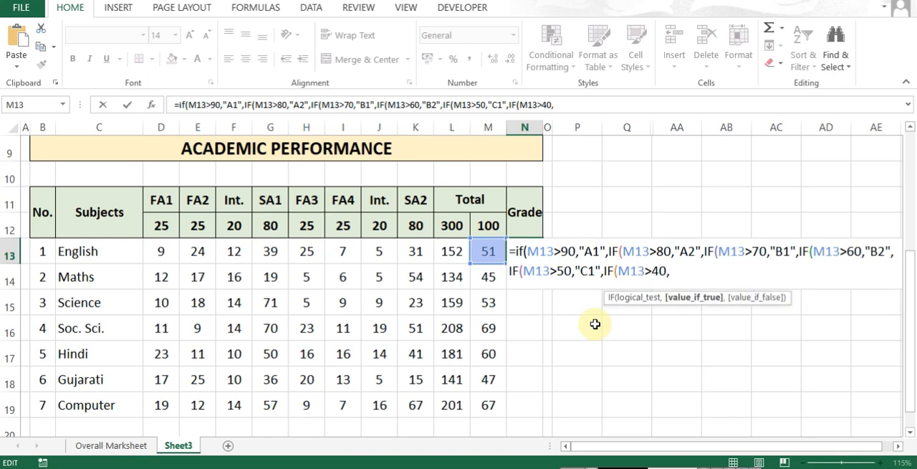
type("\"C2\",IF(M13>")
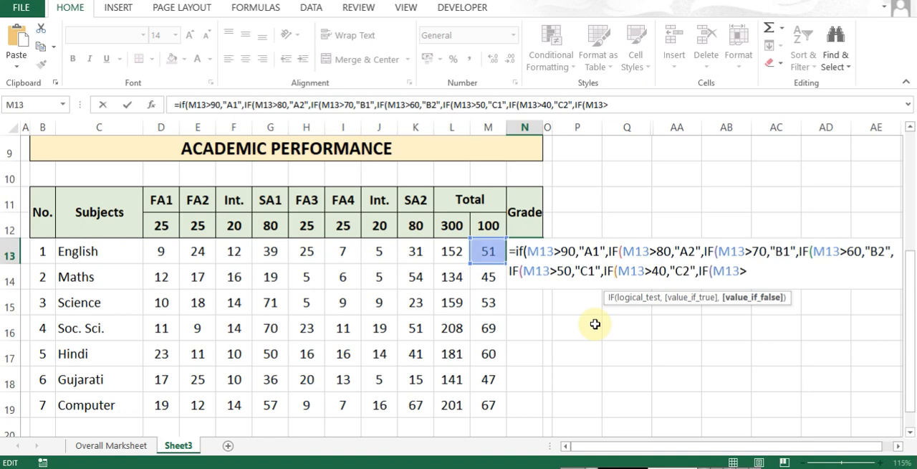
type("3")
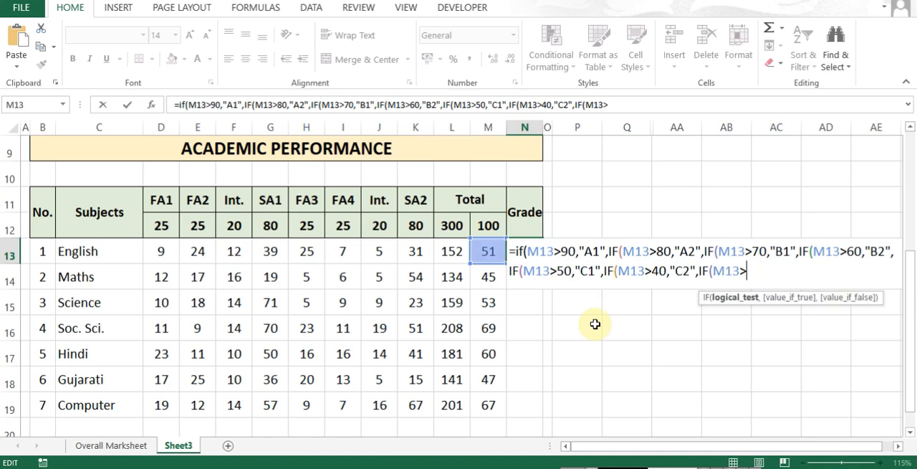
type(",")
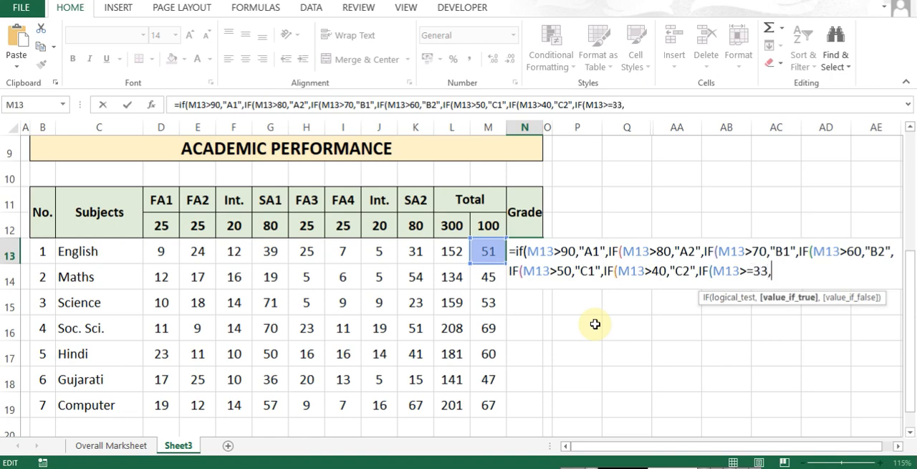
type("\"D\",IF(M13>")
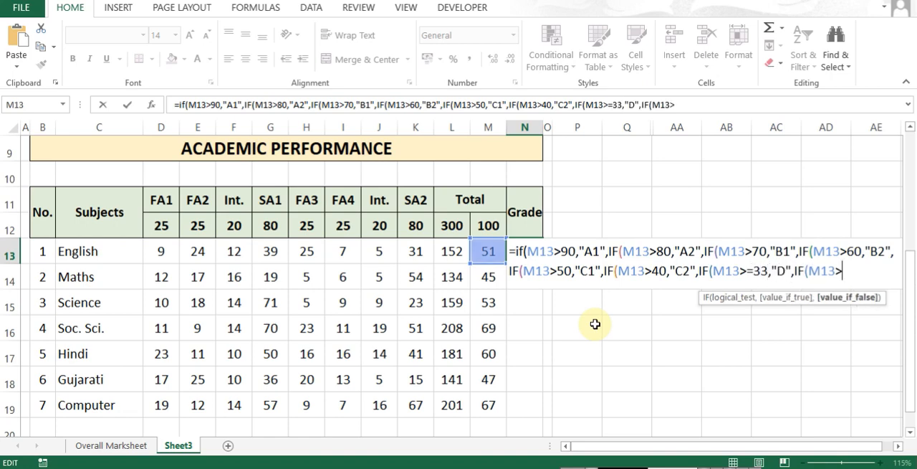
type("20")
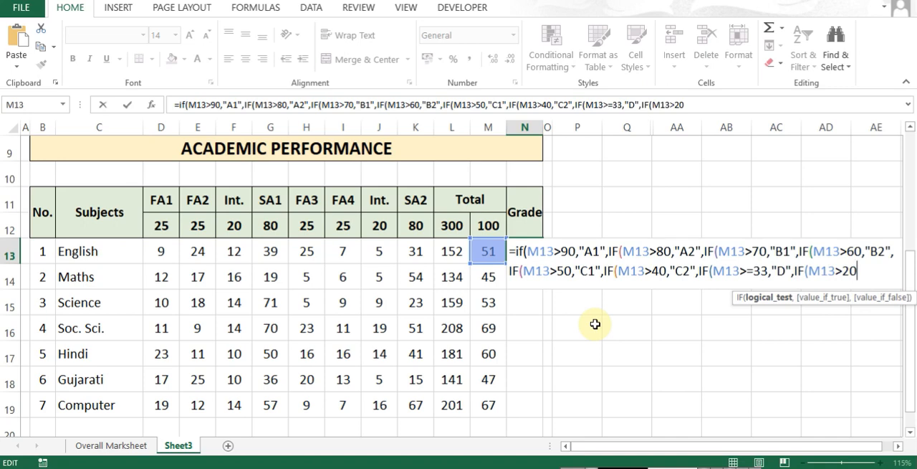
type(",")
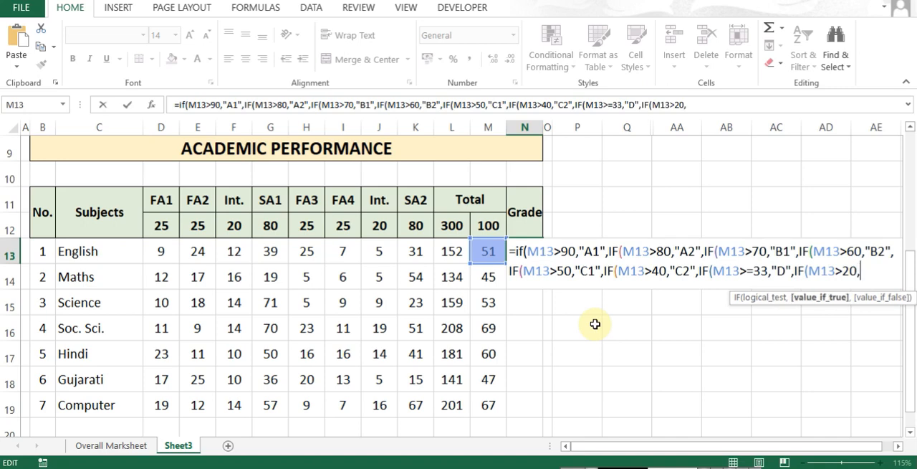
type("\"E1")
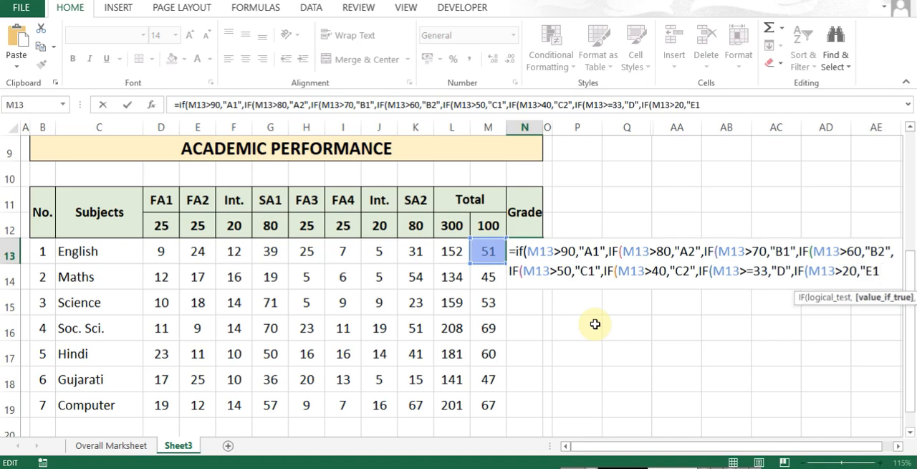
type("\",\"E2")
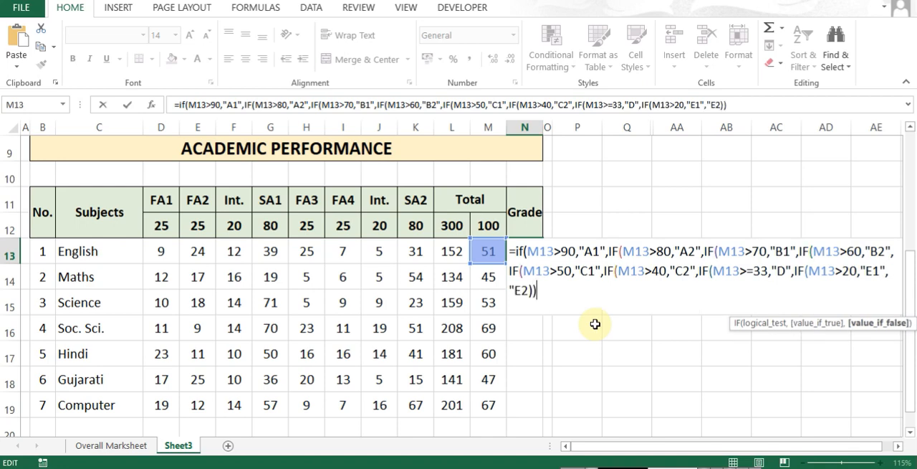
- Finish N13's grade formula with "E2" as the final fallback, close all nested IFs and enter it
key("BackSpace")
key("BackSpace")
key("BackSpace")
key("BackSpace")
type("))))")
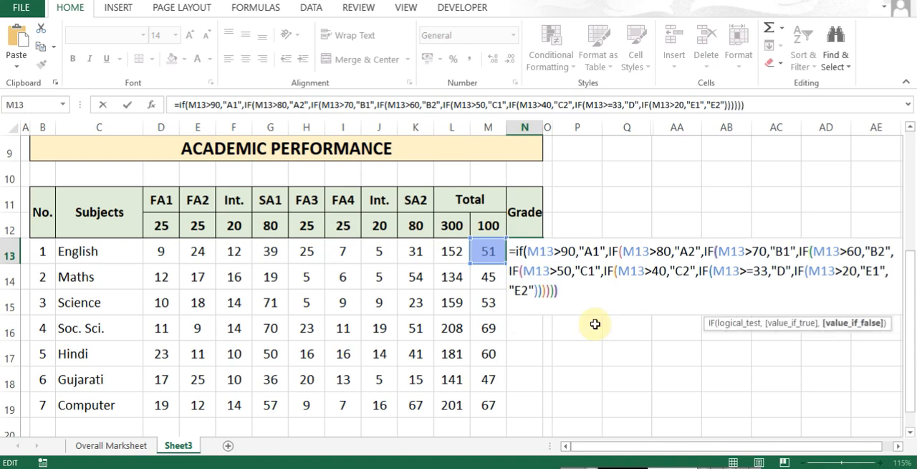
key("Return")
key("Return")
key("Up")
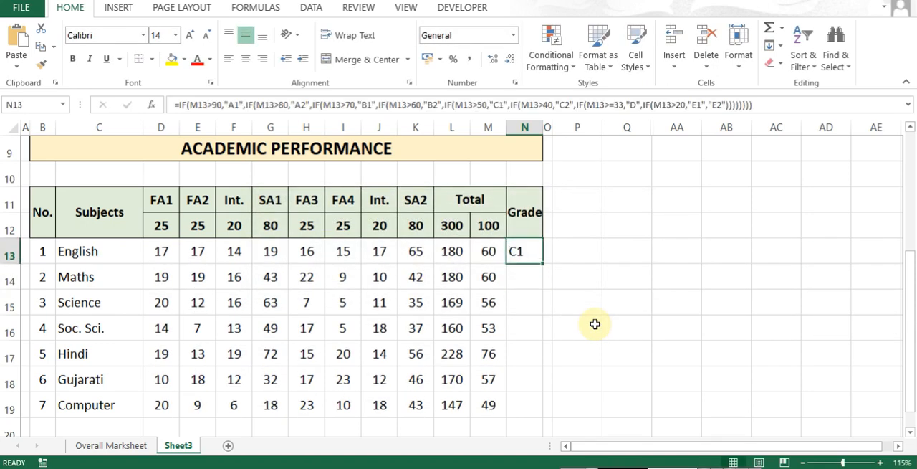
- Center the grade in N13 horizontally and copy its formula down to the other subjects through N19
left_click(244, 60)
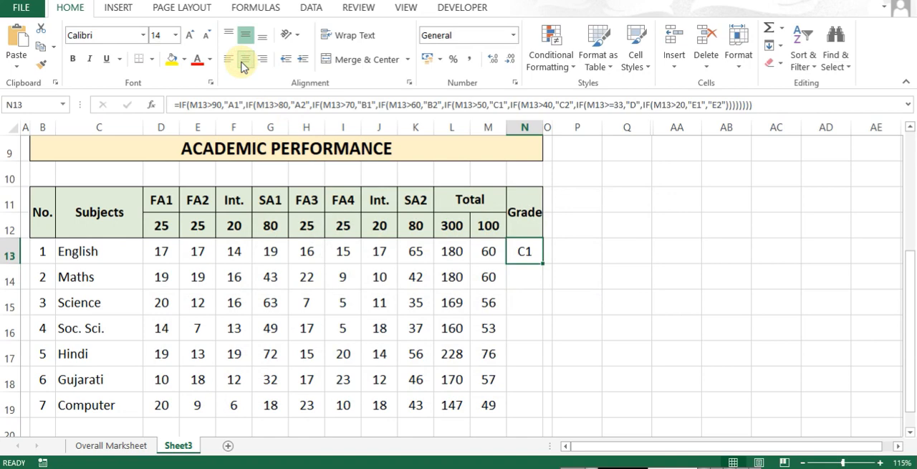
key("ctrl+c")
key("Down")
key("Down")
key("Down")
key("Down")
key("Down")
key("Down")
key("ctrl+shift+Up")
key("Return")
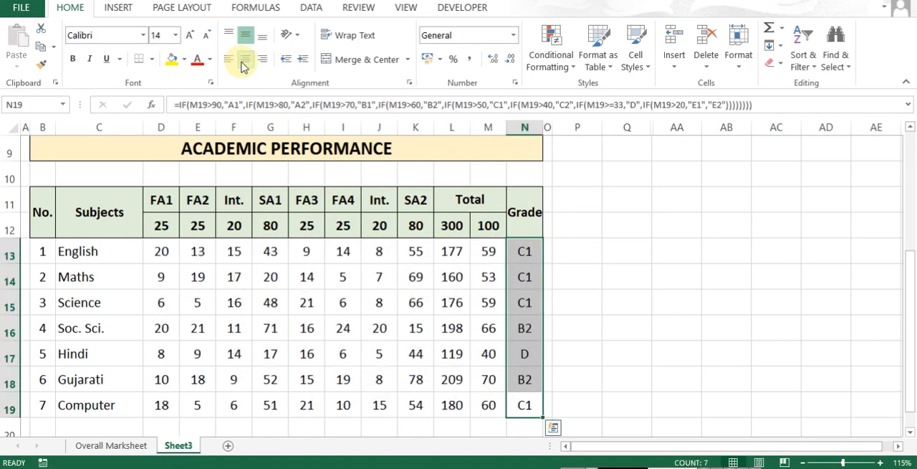
- Recalculate the random marks several times and check the subject grades against their 100-mark totals
key("Up")
key("Up")
key("Up")
key("Up")
key("Up")
key("Right")
key("Right")
key("F9")
key("F9")
key("F9")
key("F9")
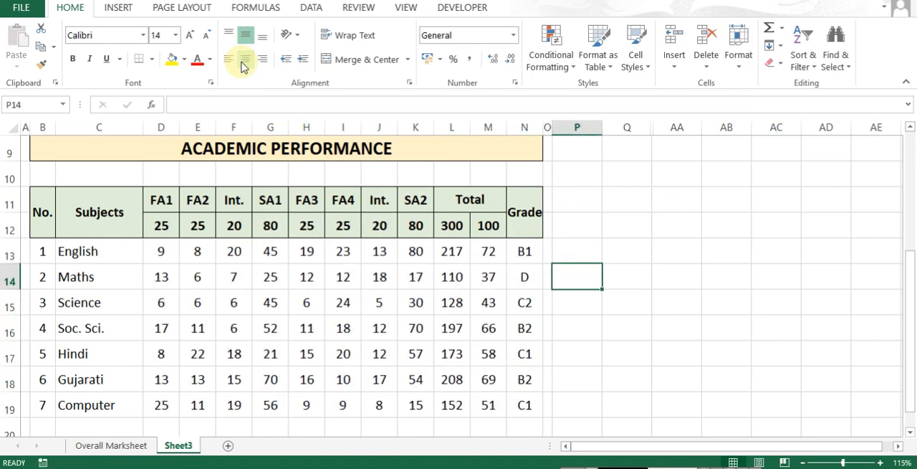
key("F9")
key("F9")
key("Left")
key("Left")
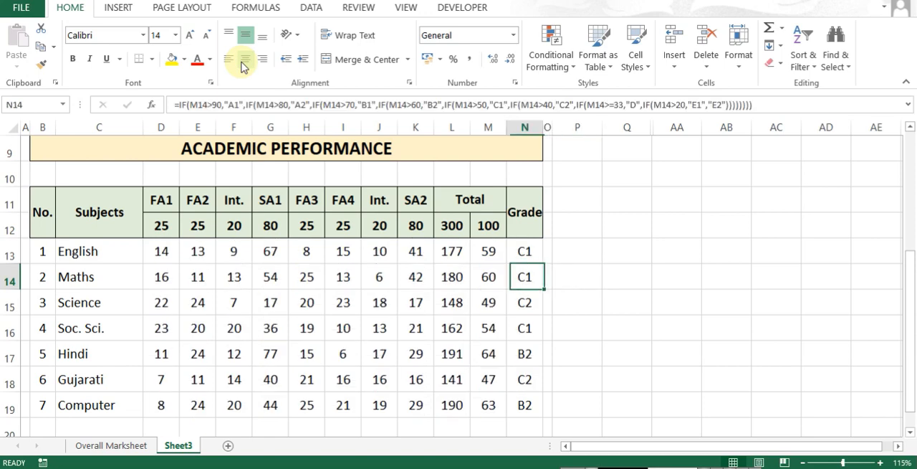
key("Left")
key("Right")
- Set the report card's Roll No. to 2 and review the marks and grades it brings up
key("Up")
key("Up")
key("Up")
key("ctrl+Up")
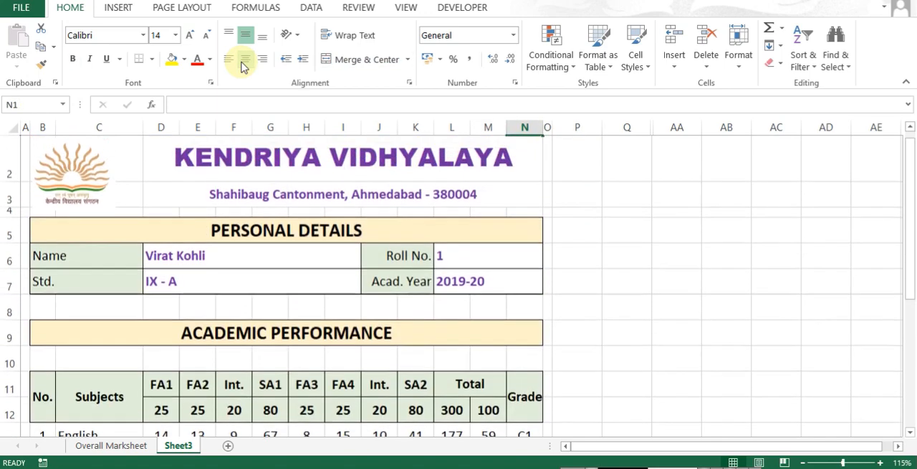
key("Down")
key("Down")
key("Down")
key("Down")
key("Down")
type("2")
key("Return")
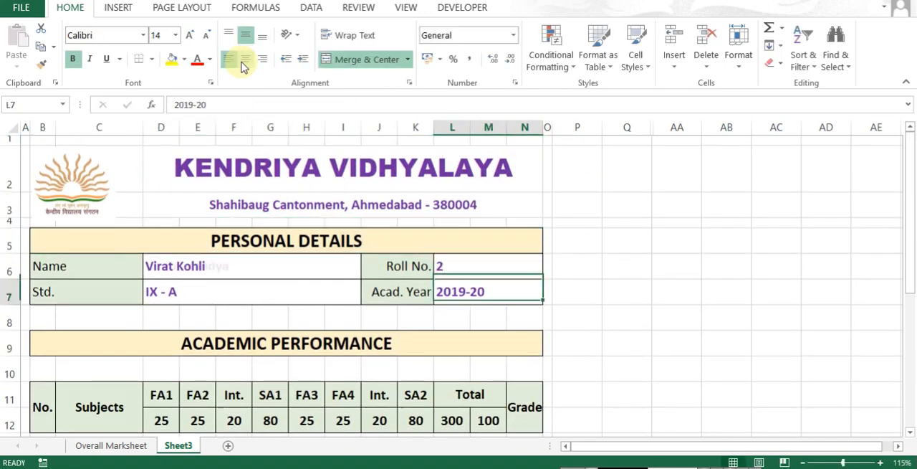
scroll(342, 281, "down", 3)
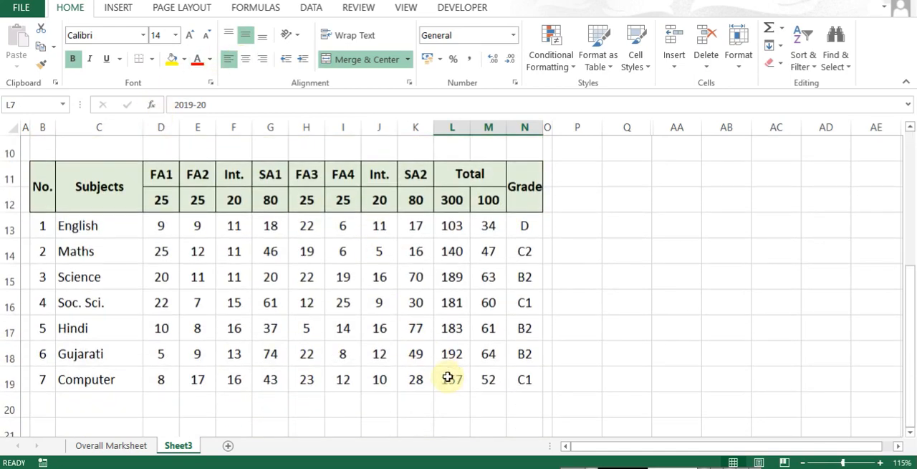
scroll(235, 315, "up", 3)
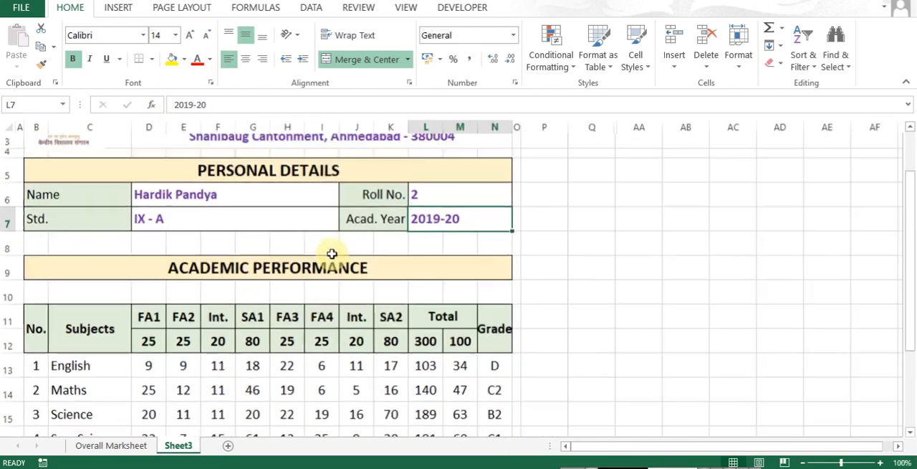
- Set the report card's Roll No. to 3 and review the marks and grades it brings up
scroll(421, 210, "down", 1, "ctrl")
left_click(430, 193)
type("3")
key("Return")
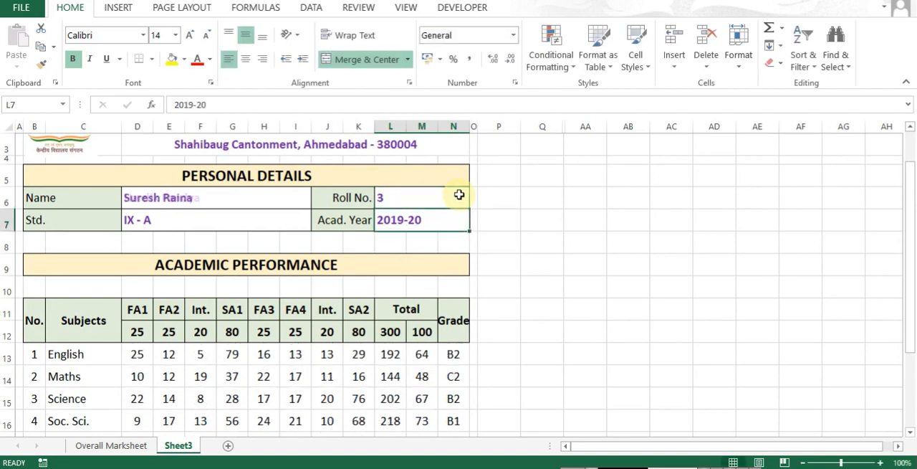
scroll(424, 254, "down", 3)
scroll(423, 258, "up", 3)
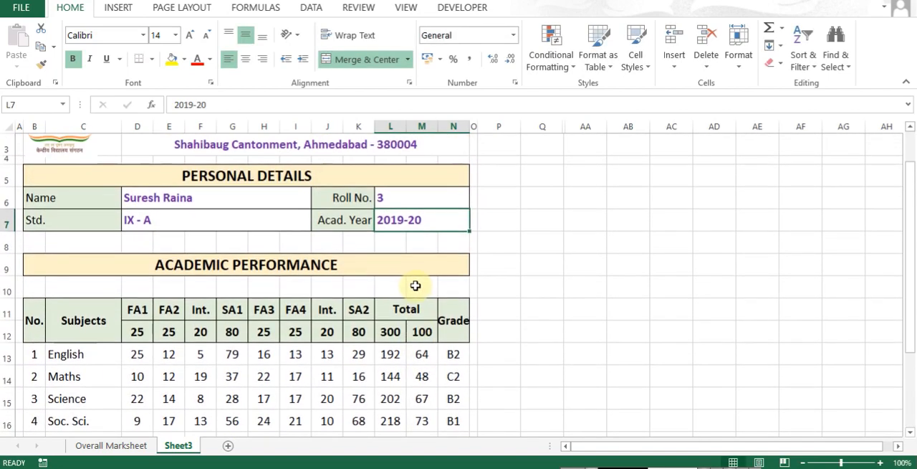
scroll(415, 285, "down", 2)
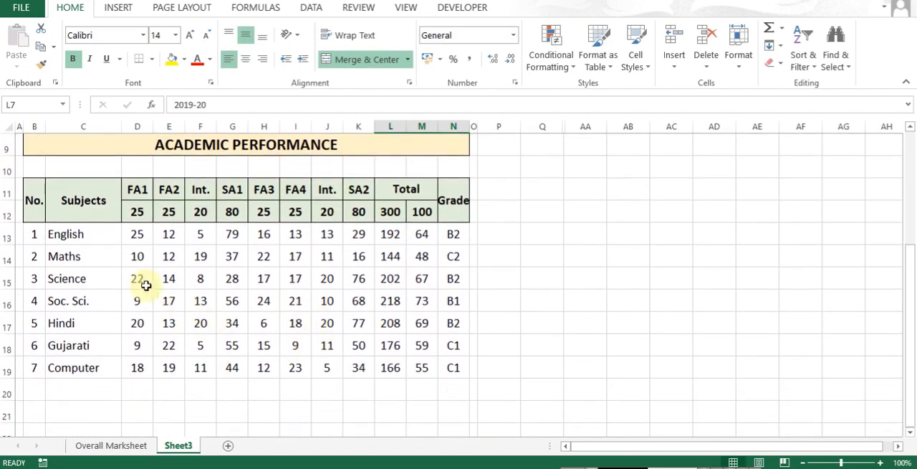
- Apply outline and inside borders to the subject rows B13:N19
left_click_drag(27, 230, 446, 372)
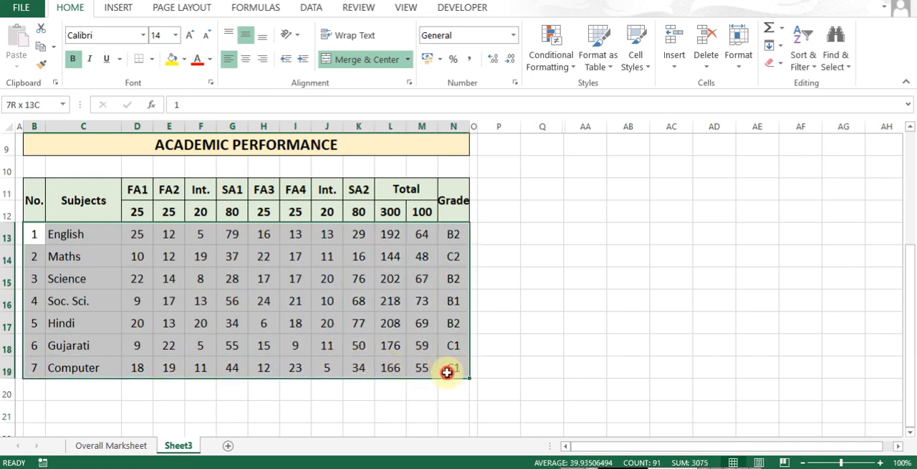
key("ctrl+1")
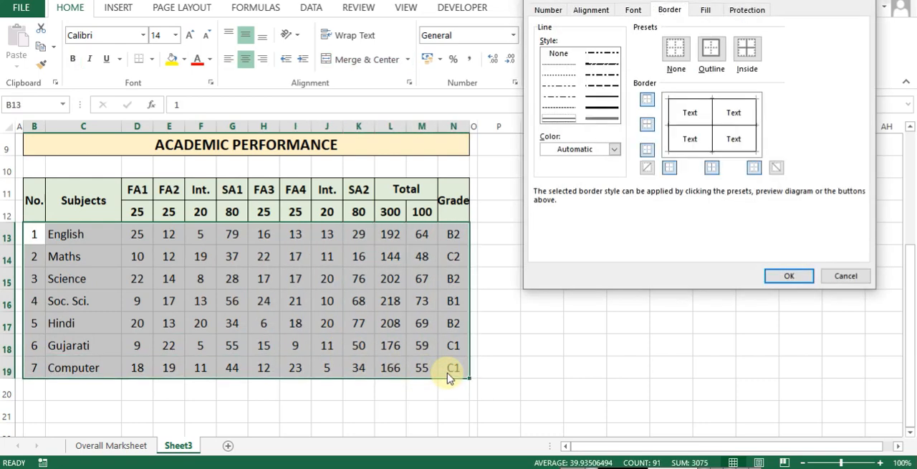
key("Return")
key("Left")
key("Right")
key("Right")
key("Right")
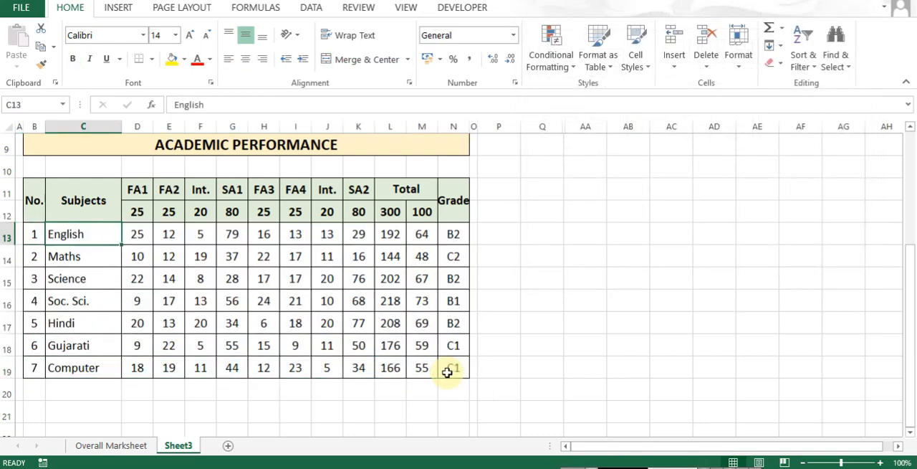
- Enter the label "Overal Total:" in K20 below the marks table
key("Left")
key("Left")
key("Down")
key("Down")
key("Down")
key("Down")
key("Down")
key("Down")
key("Down")
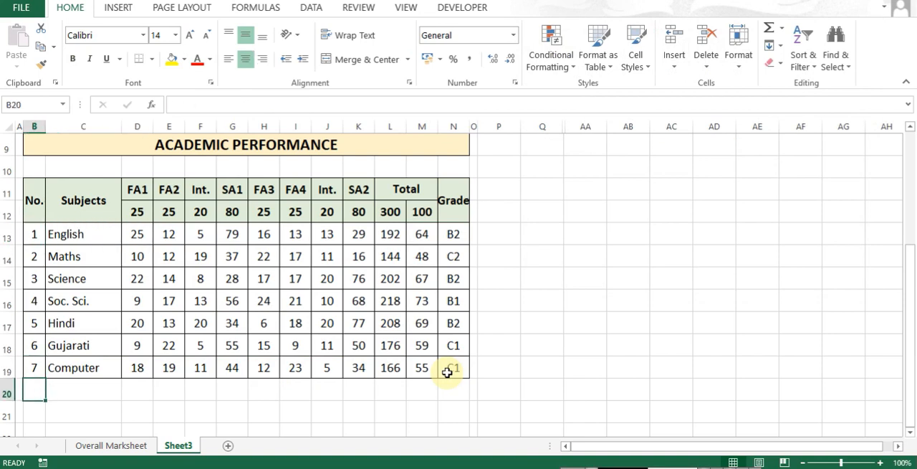
key("Right")
key("Right")
left_click(384, 395)
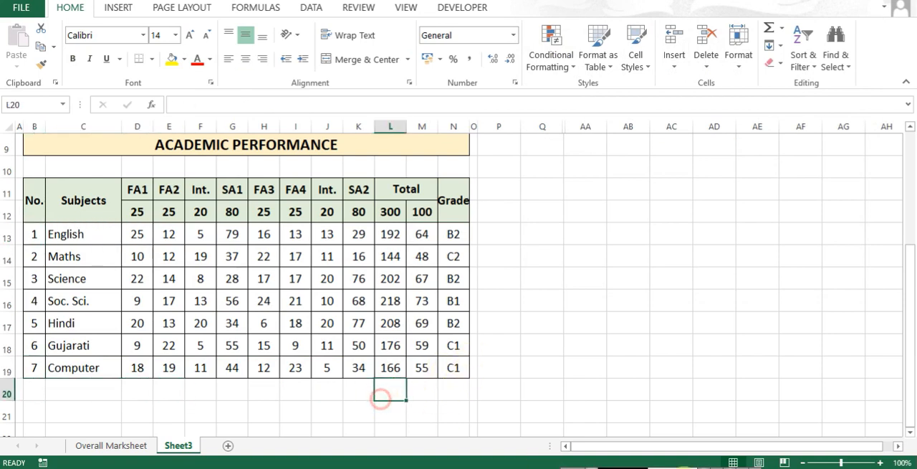
key("Left")
type("Overal")
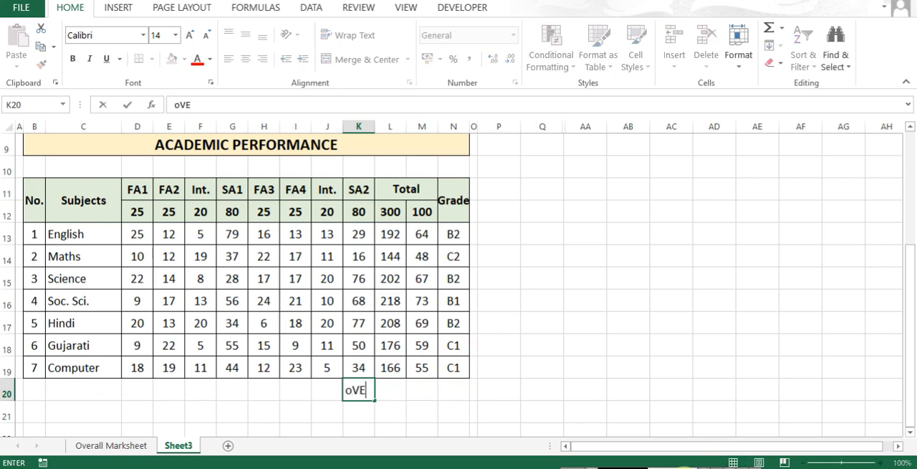
type(" Total:")
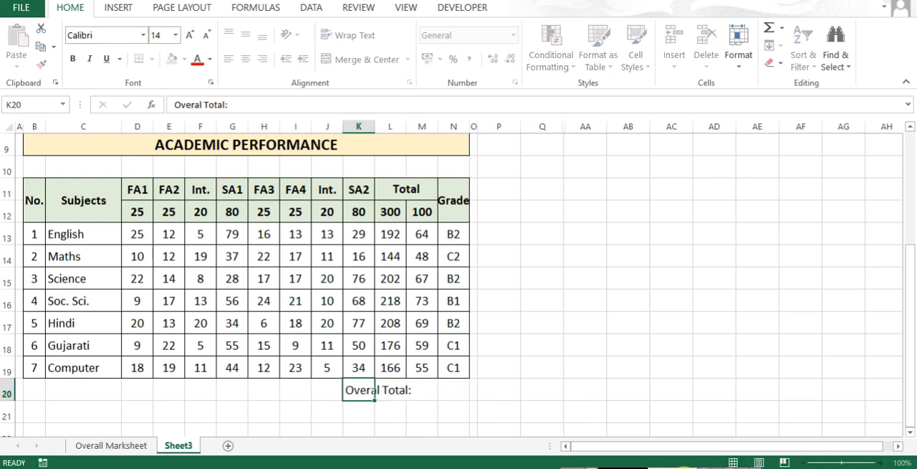
key("ctrl+Return")
- Align the "Overal Total:" label in K20 to the right horizontally
key("ctrl+1")
key("alt+Down")
key("Down")
key("Down")
key("Down")
key("Return")
key("Return")
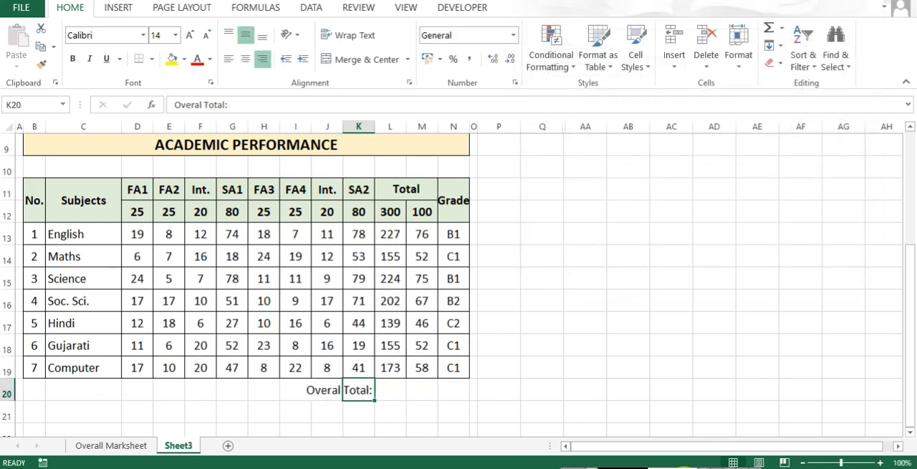
- Total the 300-mark column in L20 with AutoSum
key("Right")
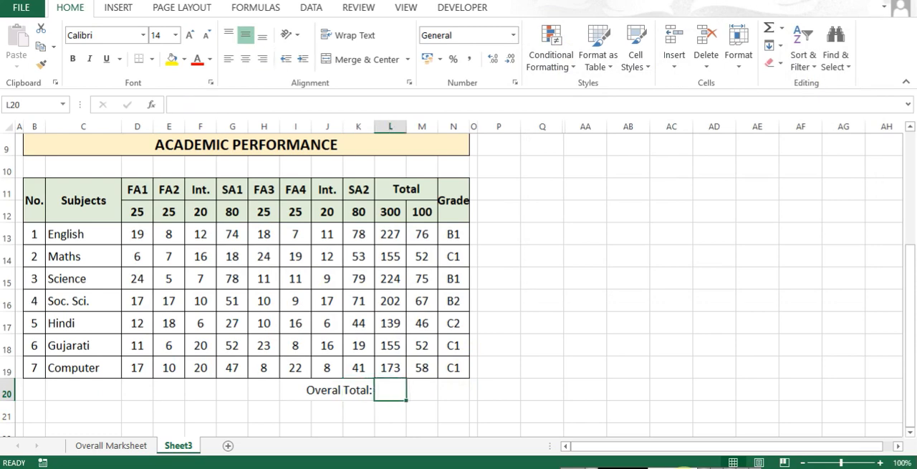
key("alt+equal")
key("ctrl+Return")
key("Right")
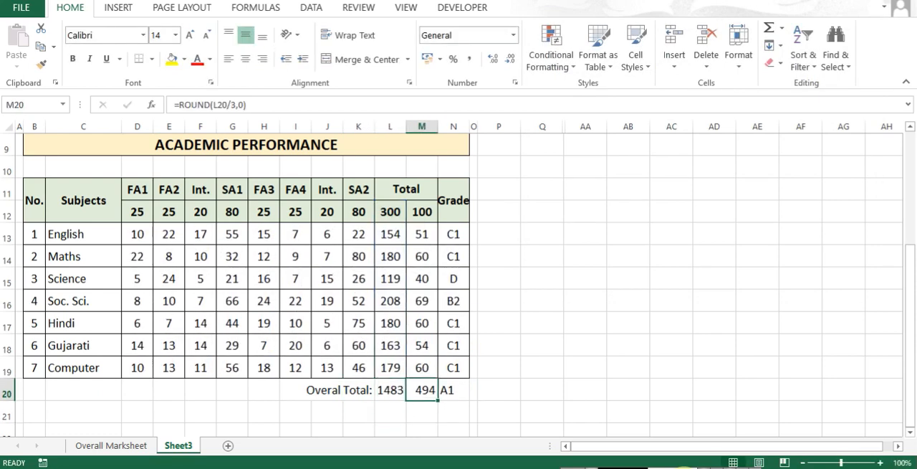
- Center the contents of M20 horizontally
key("ctrl+1")
key("alt+Down")
key("Down")
key("Down")
key("Return")
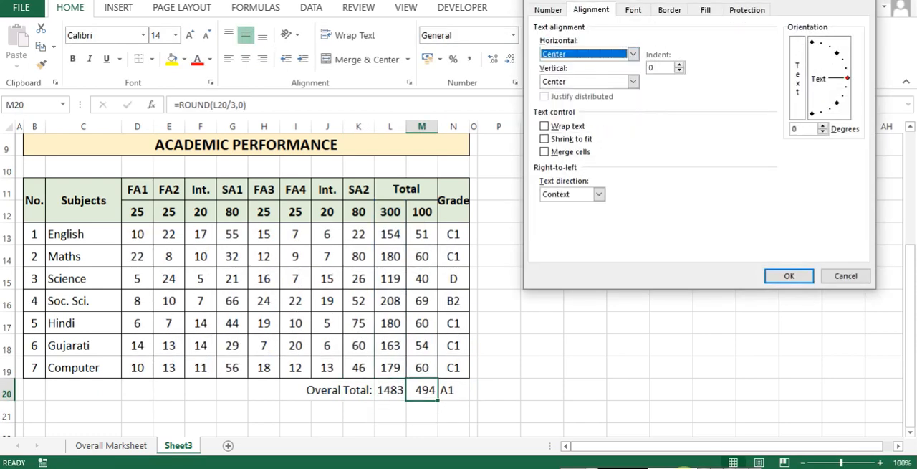
key("Return")
- Clear the auto-filled grade in N20 and the 300-mark column sum in L20
key("Right")
key("Delete")
key("Left")
key("Left")
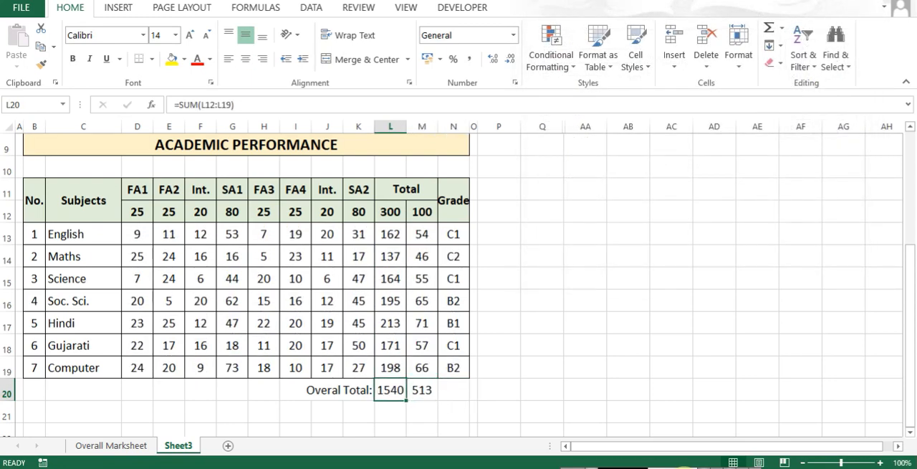
key("Right")
key("Left")
key("Delete")
- Replace the formula in M20 with an AutoSum of the 100-mark column, =SUM(M12:M19)
key("Right")
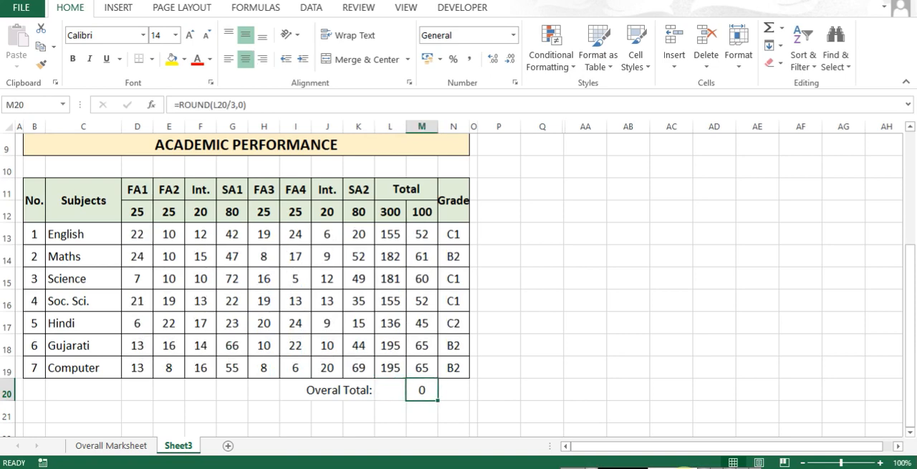
key("alt+=")
key("ctrl+Return")
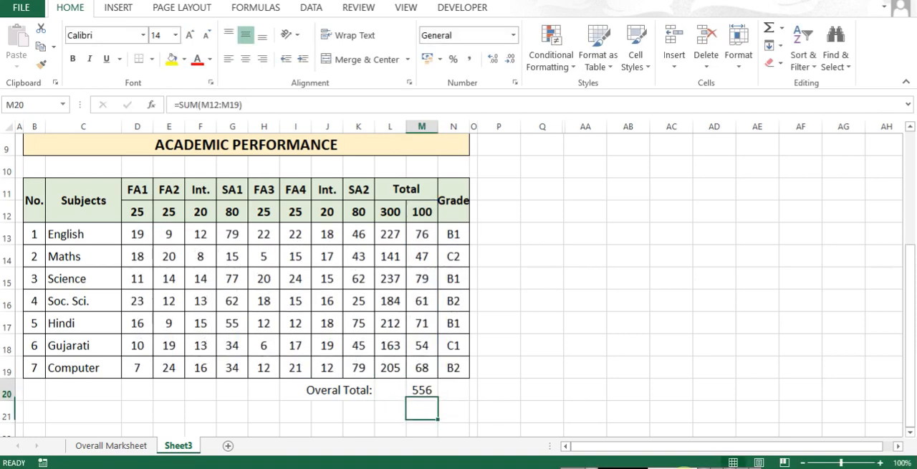
- Move the "Overal Total:" label from K20 to L20 beside the sum by filling it right and clearing K20
key("Left")
key("ctrl+r")
key("Left")
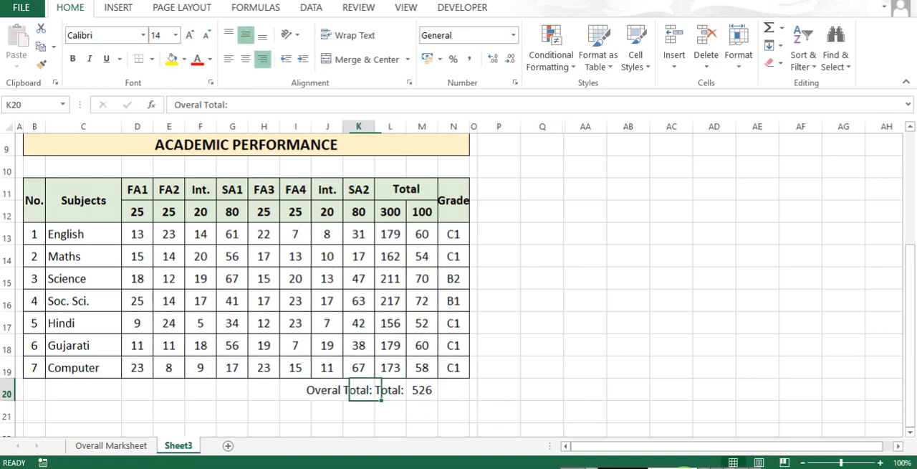
key("Delete")
key("Right")
key("Right")
key("Left")
key("Right")
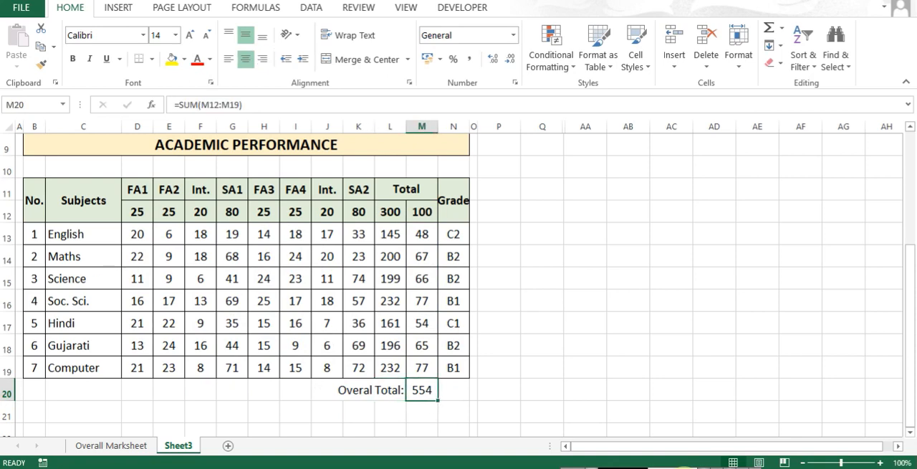
- Fill the "Overal Total:" label from L20 down into L21
key("F2")
key("Escape")
key("Down")
key("Left")
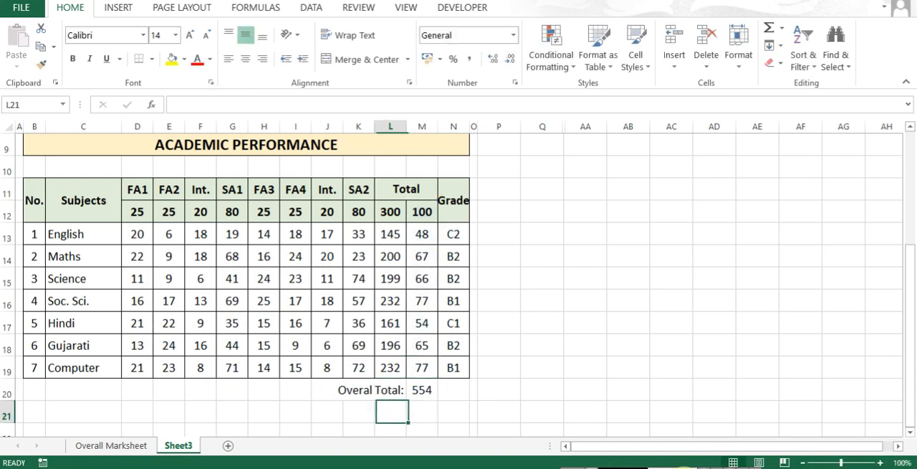
key("ctrl+d")
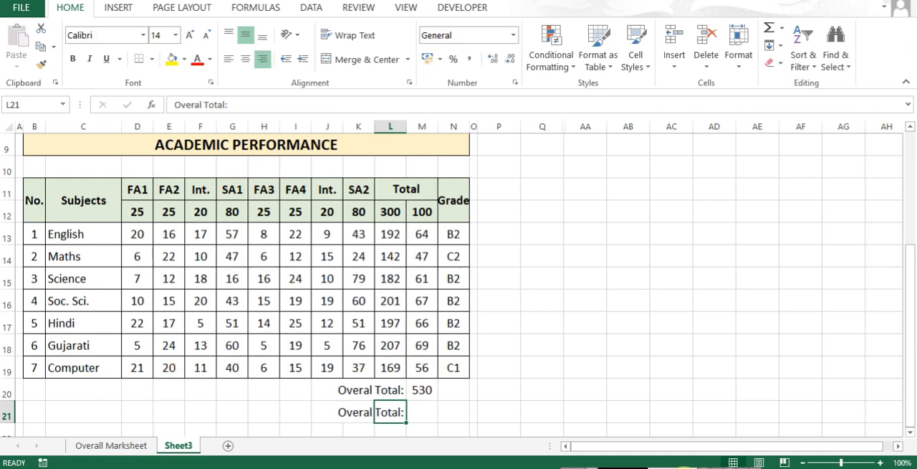
key("Right")
key("Up")
key("Left")
key("Down")
key("ctrl+c")
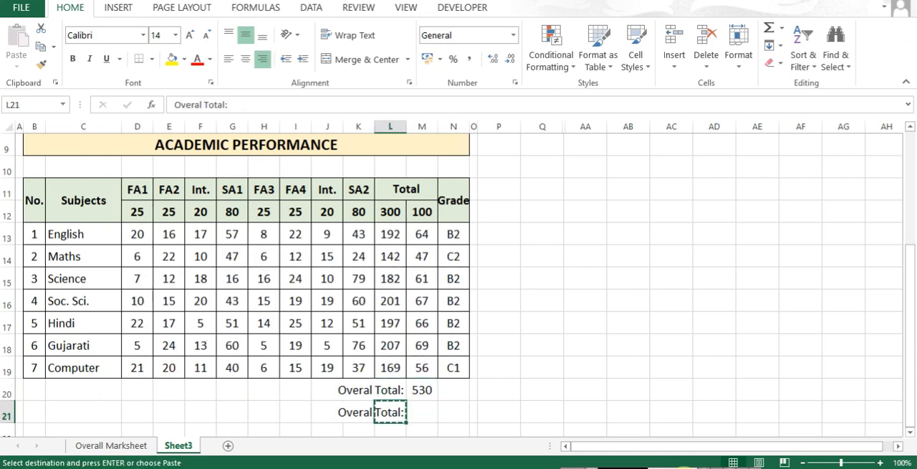
- Change the label in L20 to "Obtained Marks:"
key("Up")
key("Left")
key("Escape")
key("Right")
type("Obta")
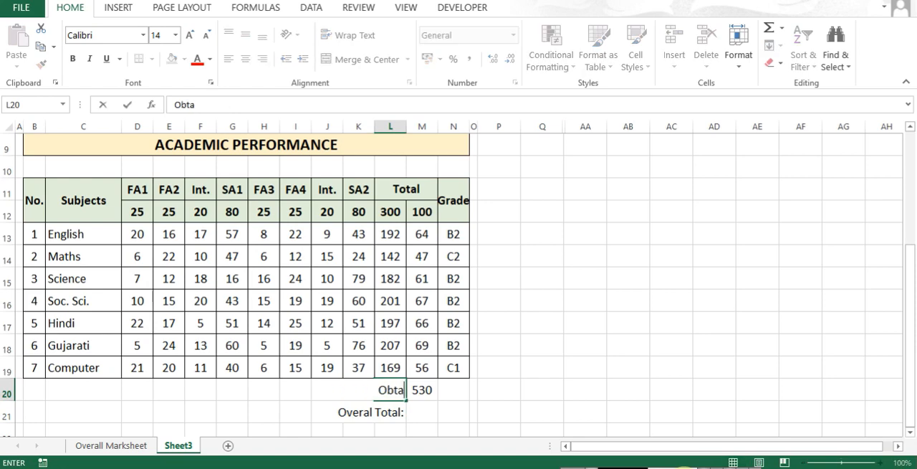
type("ined Marks:")
key("Return")
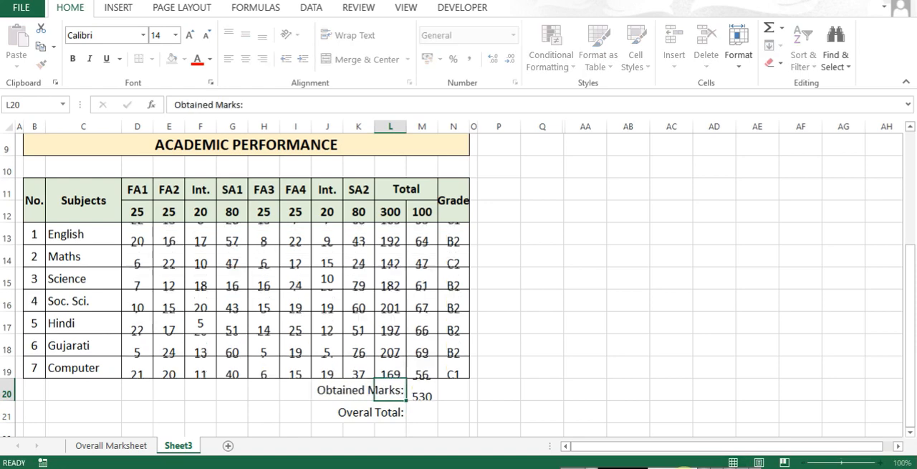
- Move the "Overal Total:" label from L21 to E20
key("ctrl+c")
key("Up")
key("Left")
key("Left")
key("Left")
key("Left")
key("Left")
key("Left")
key("Left")
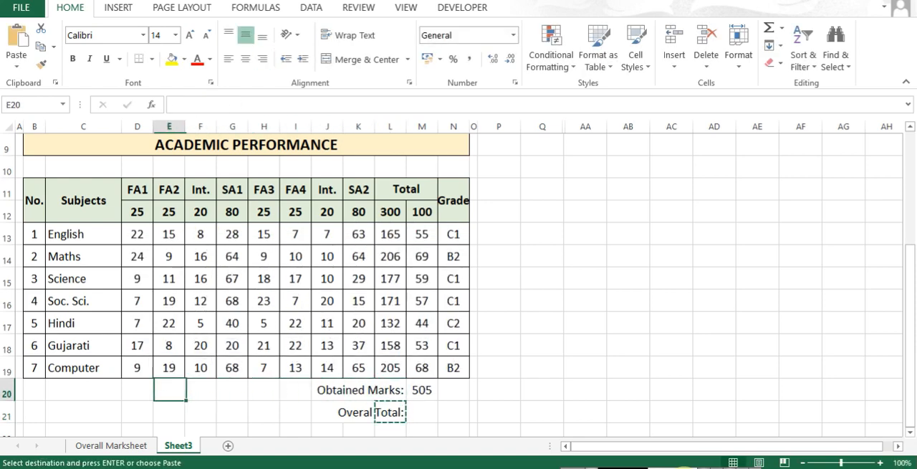
key("ctrl+v")
- Edit the label in E20 to read "Total Marks:"
key("F2")
key("Home")
key("ctrl+shift+Right")
key("Delete")
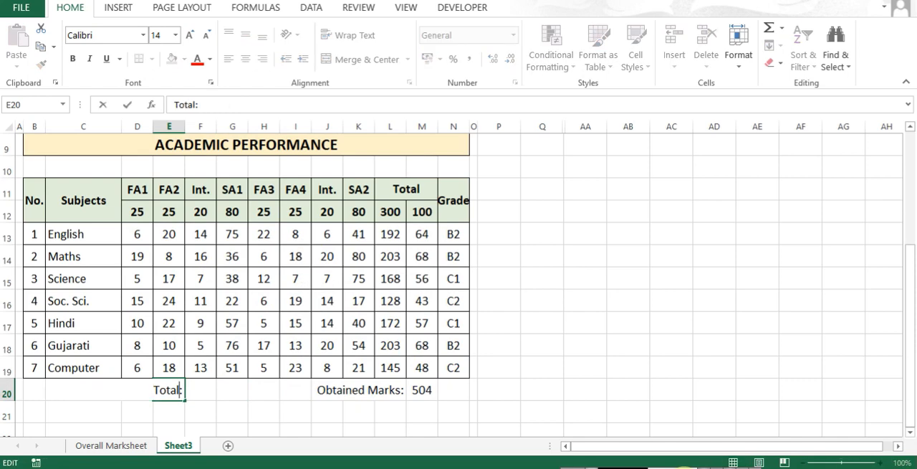
key("ctrl+Right")
type("Marks")
- Move the "Total Marks:" label one cell over from E20 to F20
key("ctrl+x")
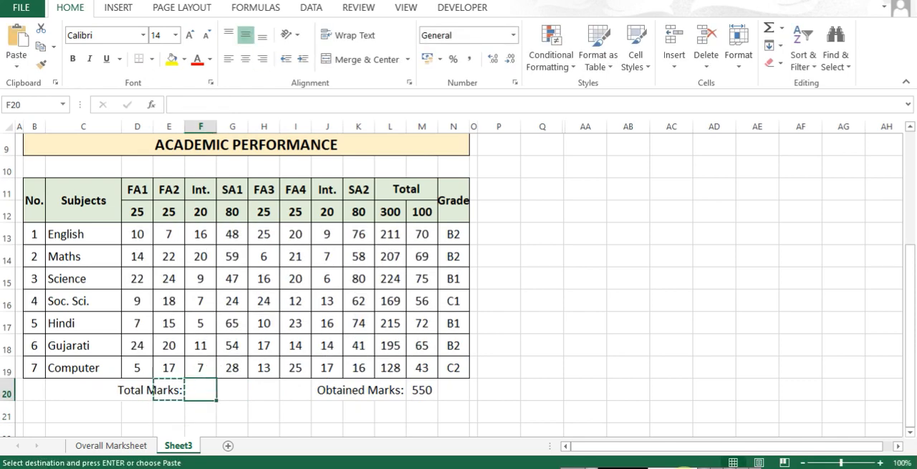
key("Right")
key("ctrl+v")
- Enter =COUNT(B13:B19)*100 in G20 as the total marks and center the value
key("Right")
type("=count")
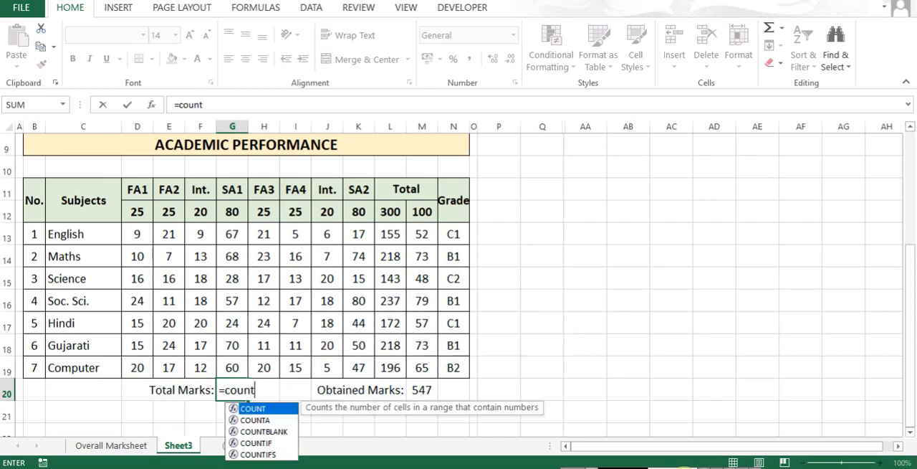
key("Tab")
left_click(63, 367)
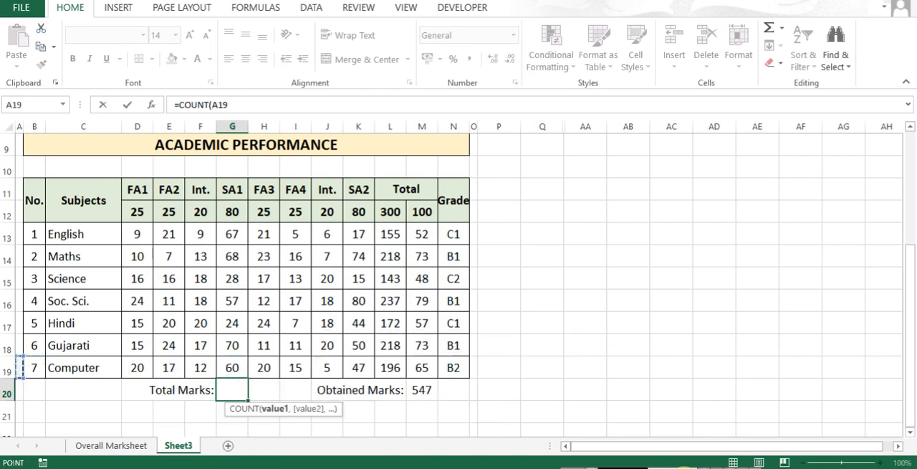
scroll(63, 366, "up", 3)
scroll(63, 367, "down", 3)
left_click_drag(34, 389, 35, 255)
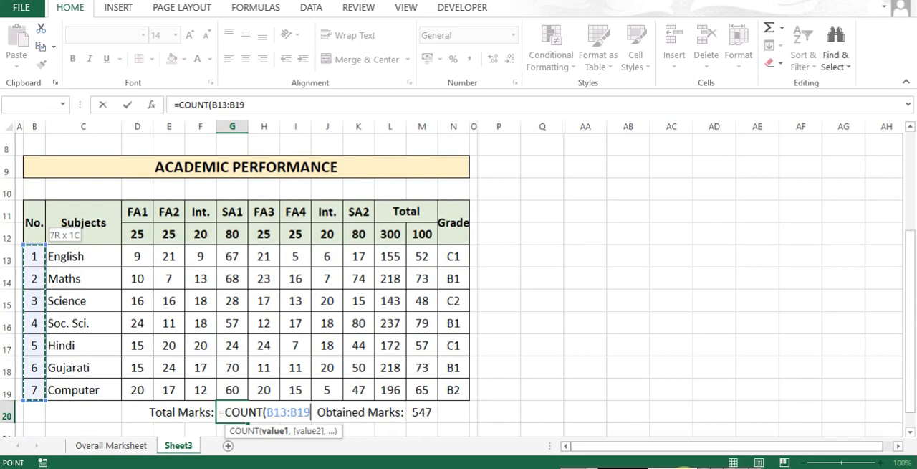
type(")*100")
key("ctrl+Return")
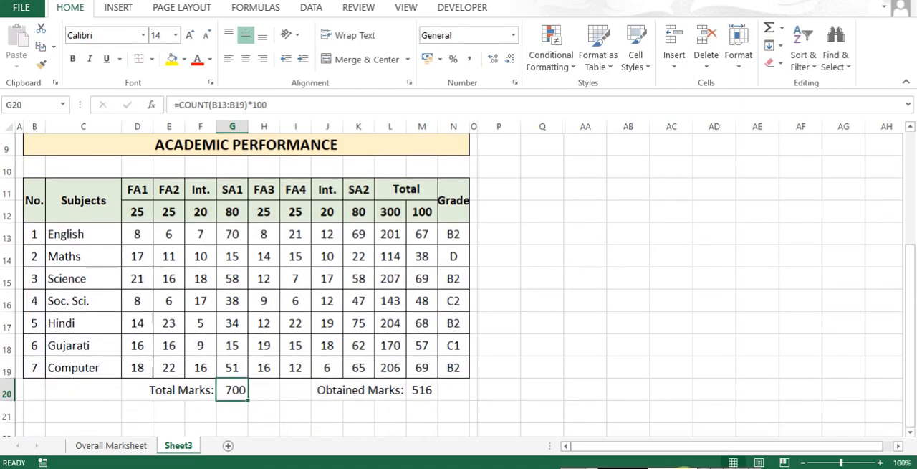
left_click(246, 59)
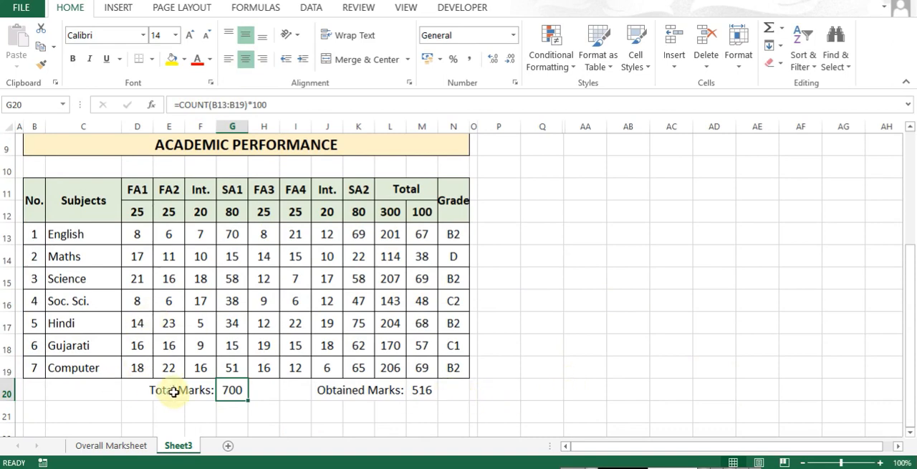
- Make the "Total Marks:" and "Obtained Marks:" labels and their values in row 20 bold
key("ctrl+b")
key("Left")
key("ctrl+b")
key("Right")
key("Right")
key("Right")
key("Right")
key("Right")
key("Right")
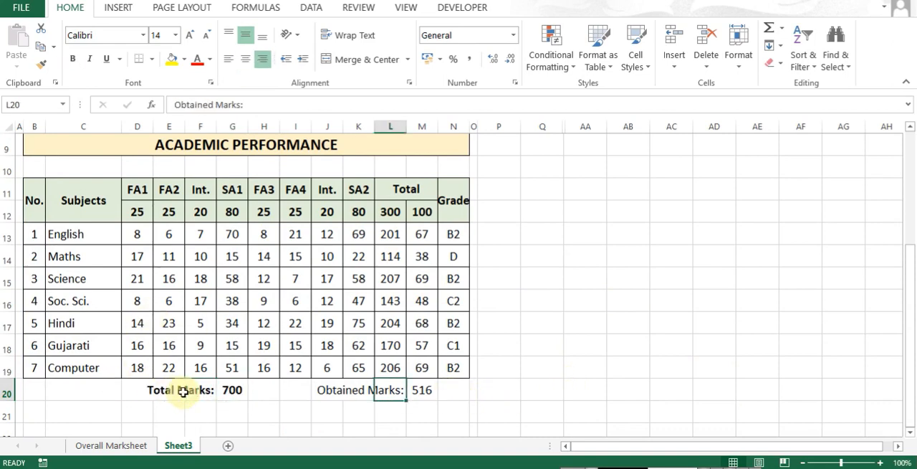
key("ctrl+b")
key("Right")
key("ctrl+b")
- Add a "Percentage:" label in F21, reusing the formatting of the "Total Marks:" label above it
key("Down")
key("Left")
key("Left")
key("Left")
key("Left")
key("Left")
key("Left")
key("Left")
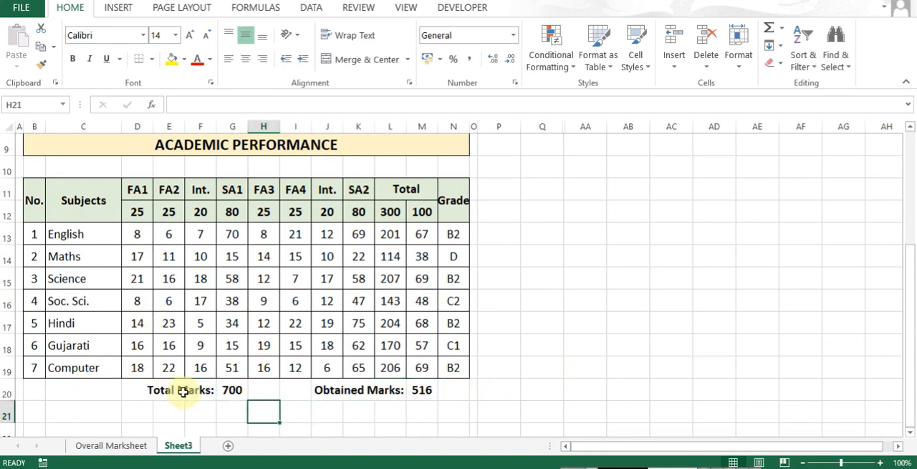
key("ctrl+d")
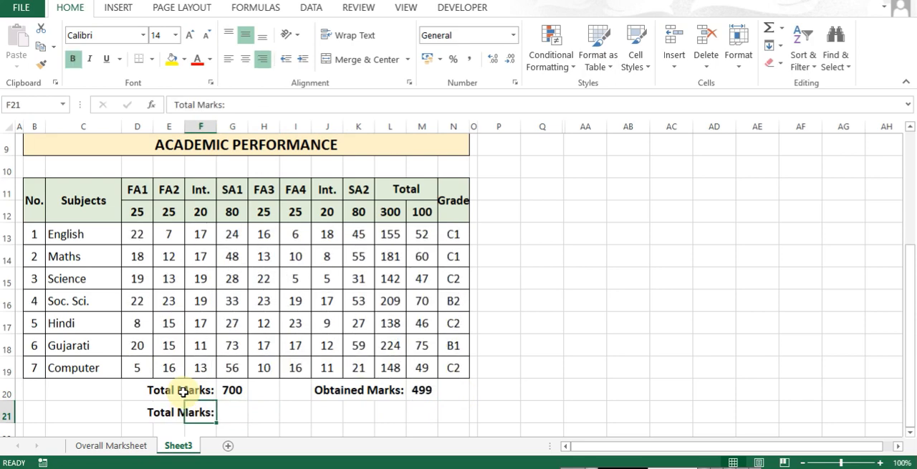
type("Percentage")
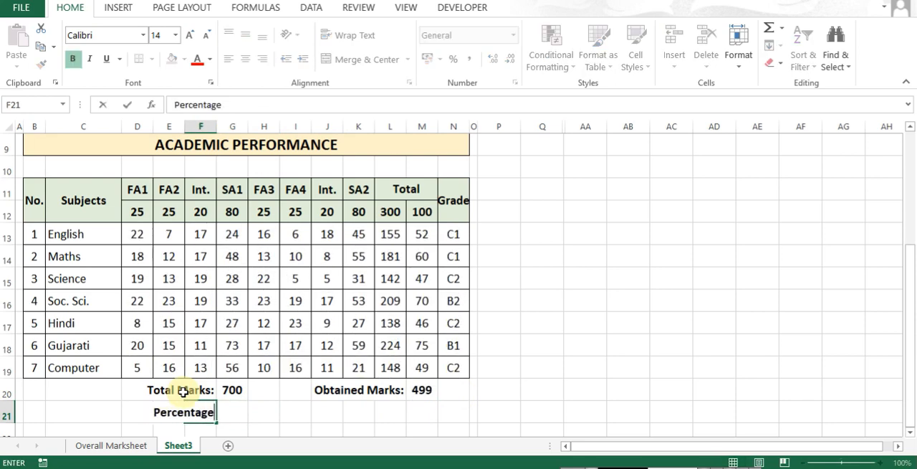
type(":")
key("Tab")
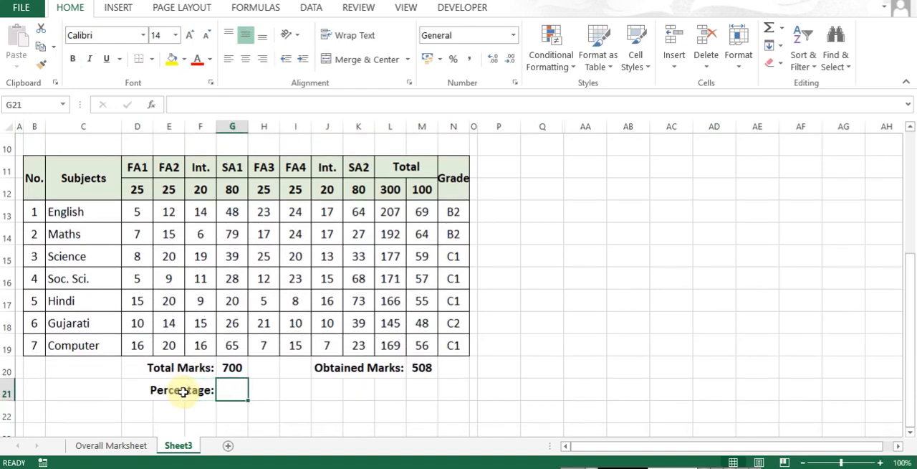
- Enter the formula =M20/G20 in G21 to calculate the percentage
type("=")
key("Up")
key("Right")
key("Right")
key("Right")
key("Right")
key("Right")
key("Right")
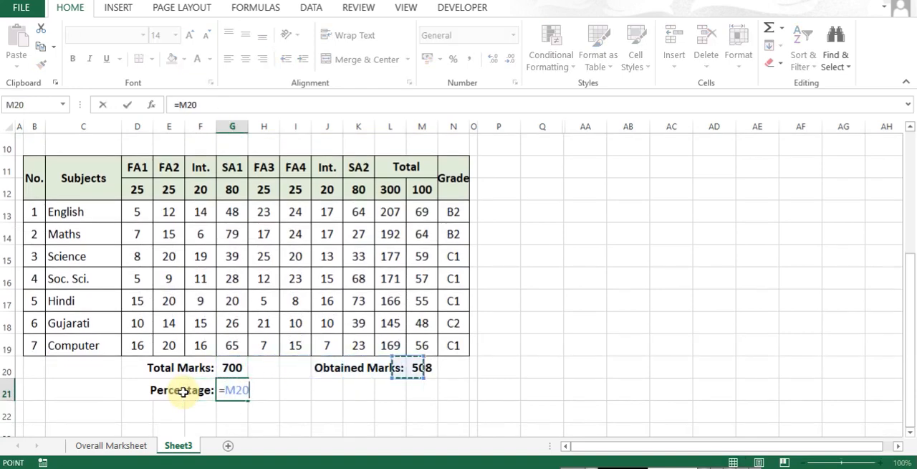
type("/")
key("Up")
key("Return")
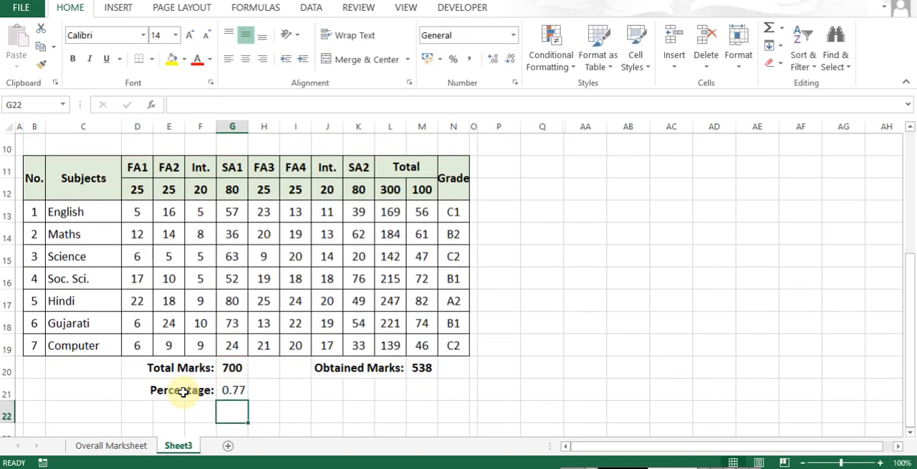
- Format the calculated value in G21 as Percentage
key("Up")
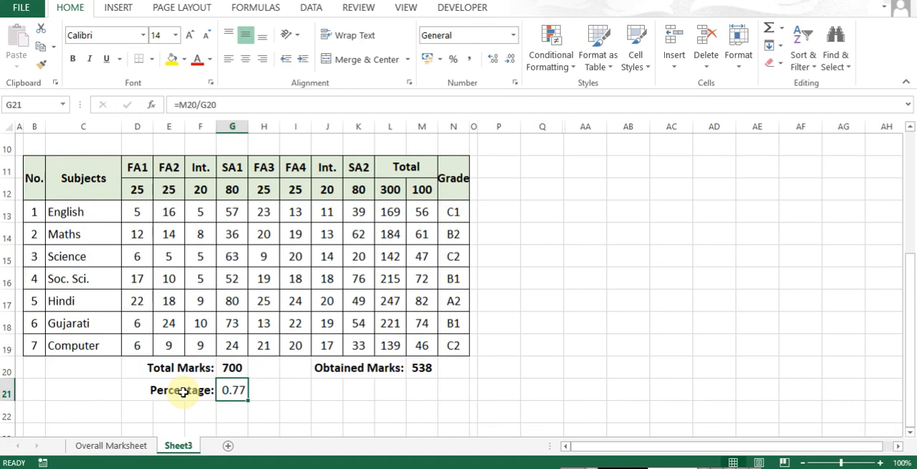
left_click(513, 35)
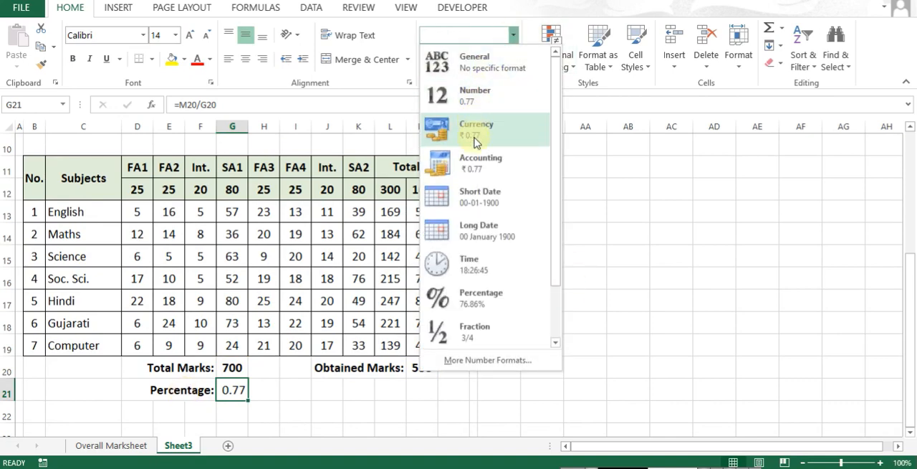
left_click(494, 308)
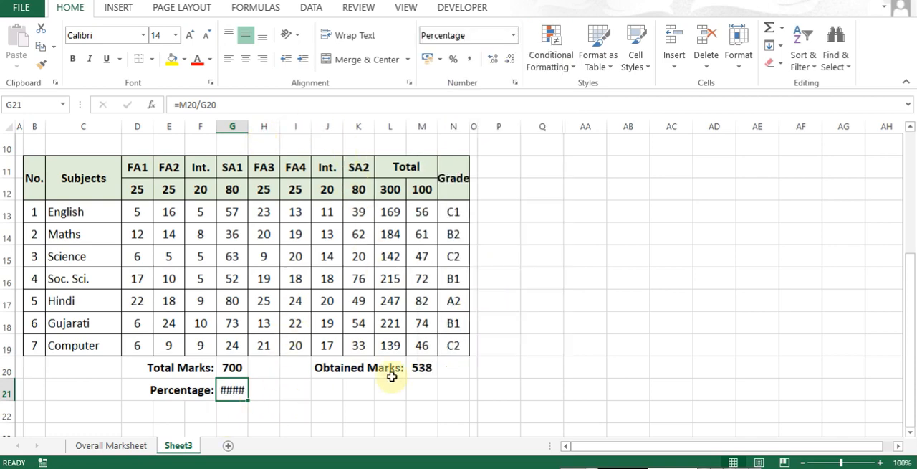
- Move the "Percentage:" label to E21 and the "Total Marks:" label to E20
key("Left")
key("ctrl+x")
key("Left")
key("ctrl+v")
key("Up")
key("Right")
key("ctrl+x")
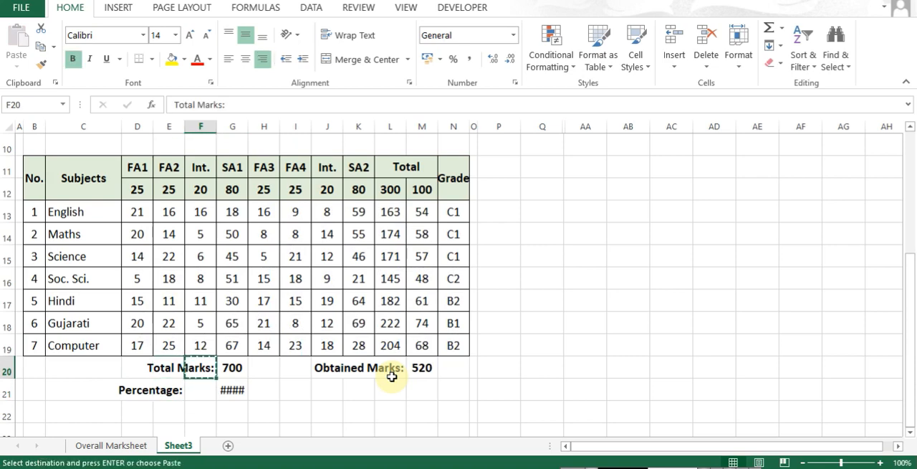
key("Left")
key("ctrl+v")
- Merge and center F20:G20 and F21:G21, and make the percentage value bold
key("Right")
key("shift+Right")
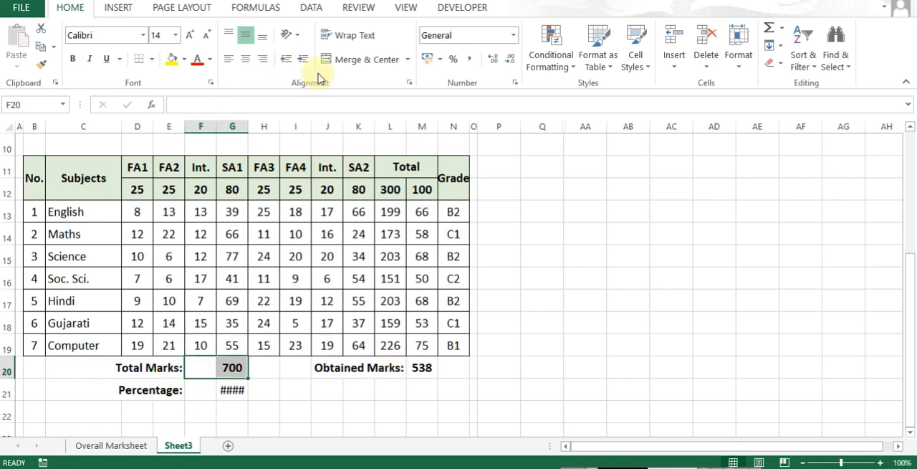
left_click(344, 60)
left_click_drag(209, 394, 230, 390)
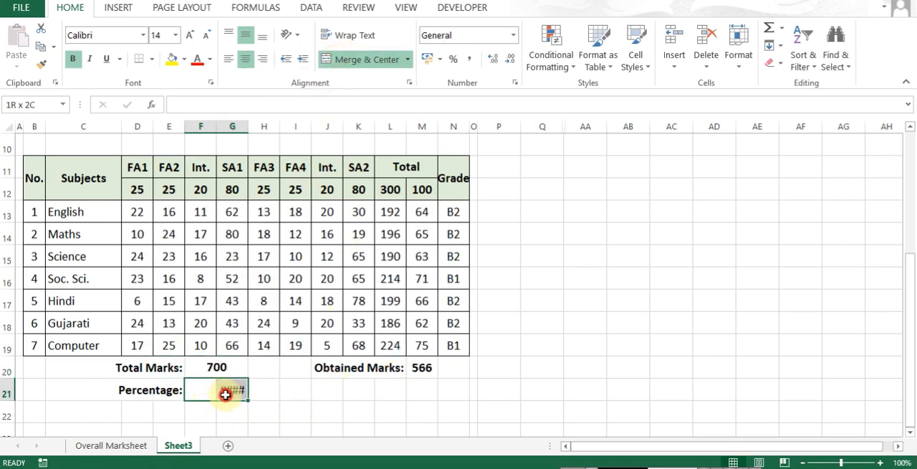
left_click(359, 60)
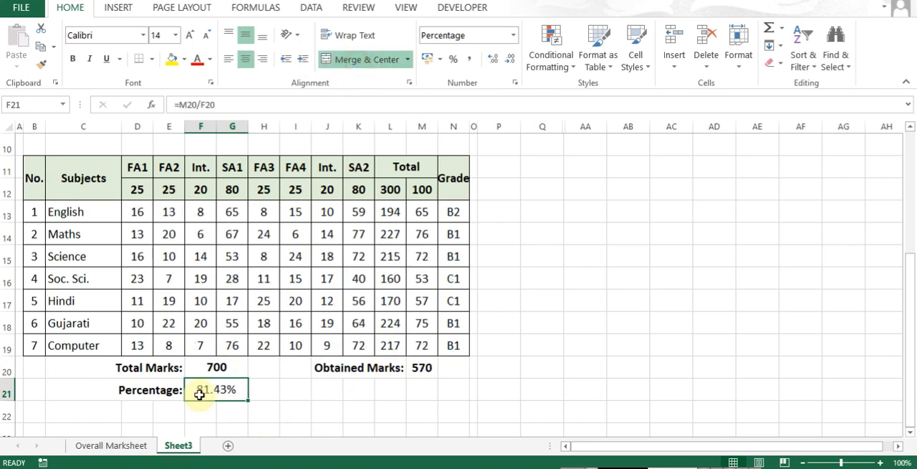
key("ctrl+b")
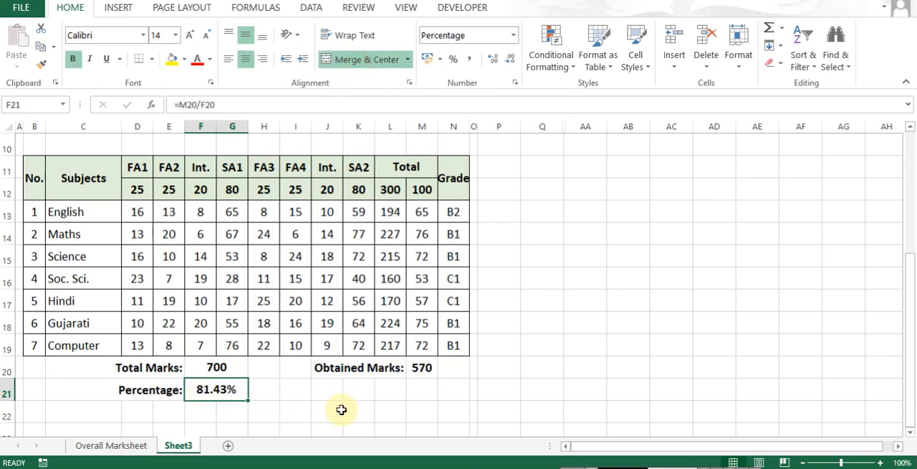
- Add an "Overall Grade:" label in L21, matching the formatting of the "Obtained Marks:" label
key("Right")
key("Right")
key("Right")
key("Right")
key("Right")
type("Over")
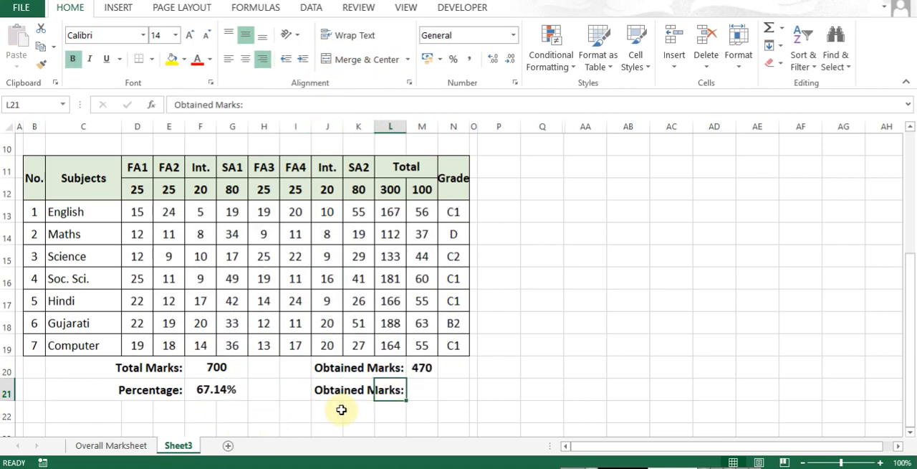
type("all")
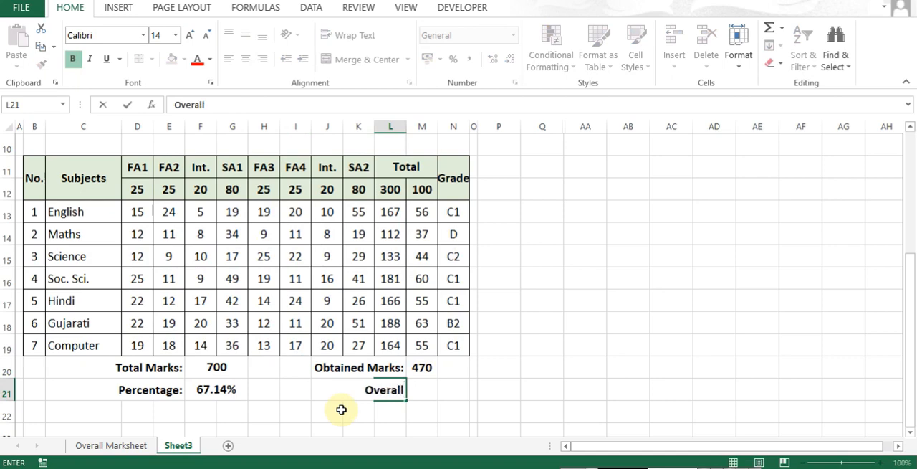
type(" Grade")
key("Return")
key("Up")
key("F2")
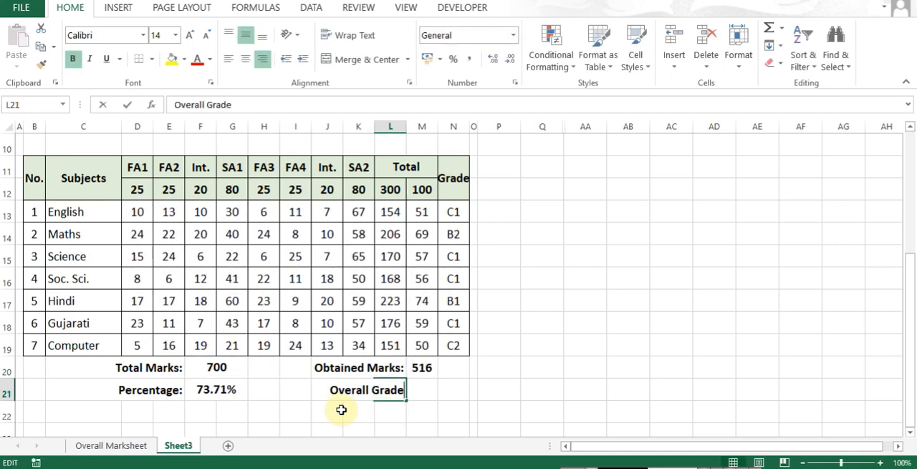
type(":")
key("Return")
- Copy the full text of the nested-IF grade formula from the Computer row's grade cell N19
key("Up")
key("Right")
key("ctrl+Left")
key("ctrl+Left")
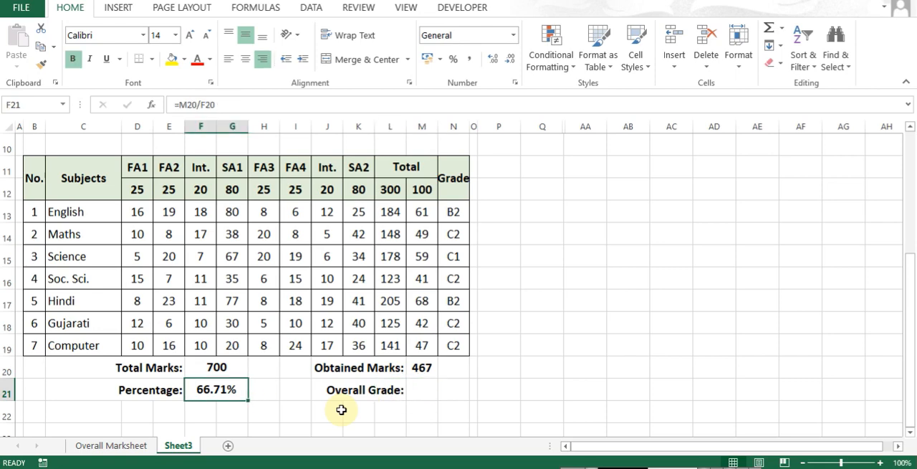
key("Right")
key("Right")
key("Right")
key("Right")
key("Right")
key("Right")
key("Right")
key("Right")
key("Up")
key("Up")
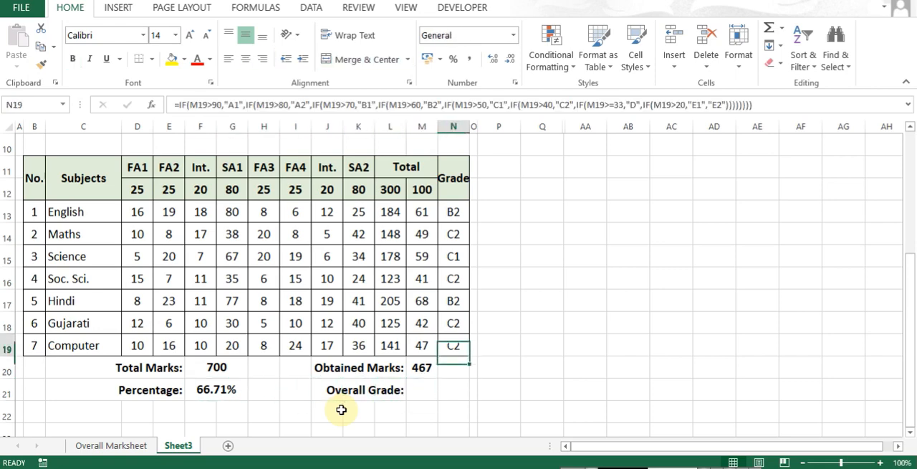
key("F2")
key("shift+End")
key("ctrl+c")
key("Escape")
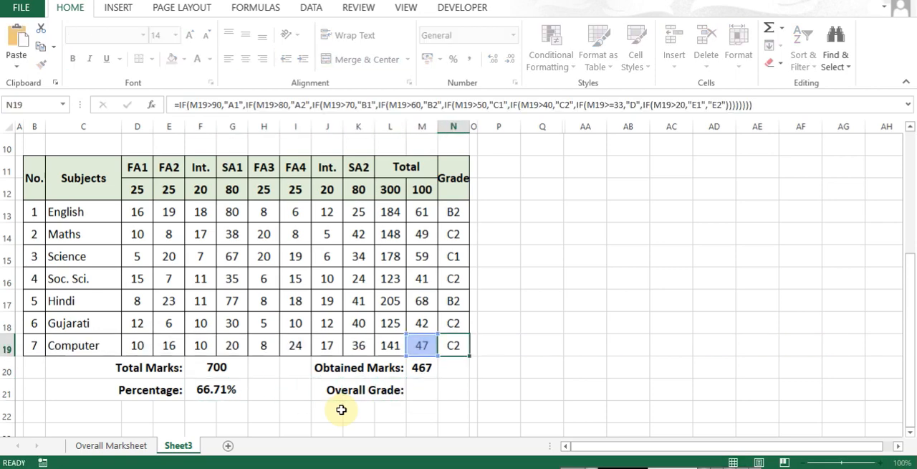
- Paste the copied nested-IF formula into M21 beside "Overall Grade:" and enter it
key("Down")
key("Down")
key("Left")
key("F2")
key("ctrl+v")
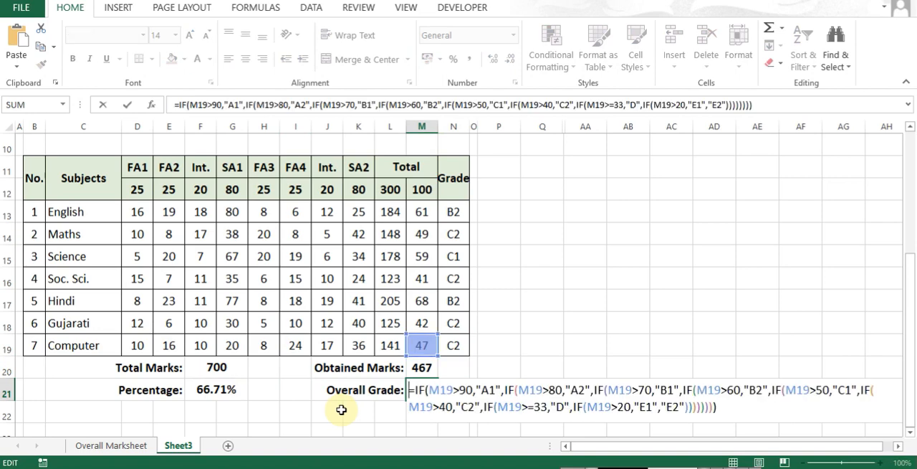
key("Right")
key("Right")
key("Right")
key("Right")
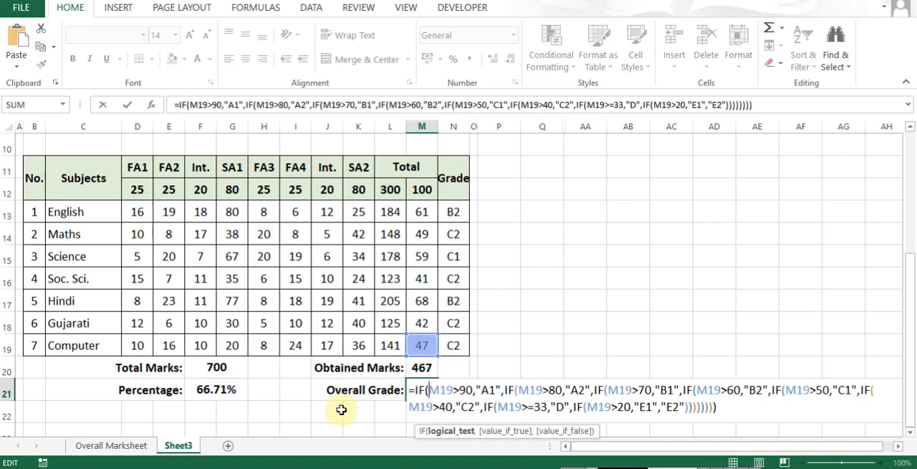
key("Return")
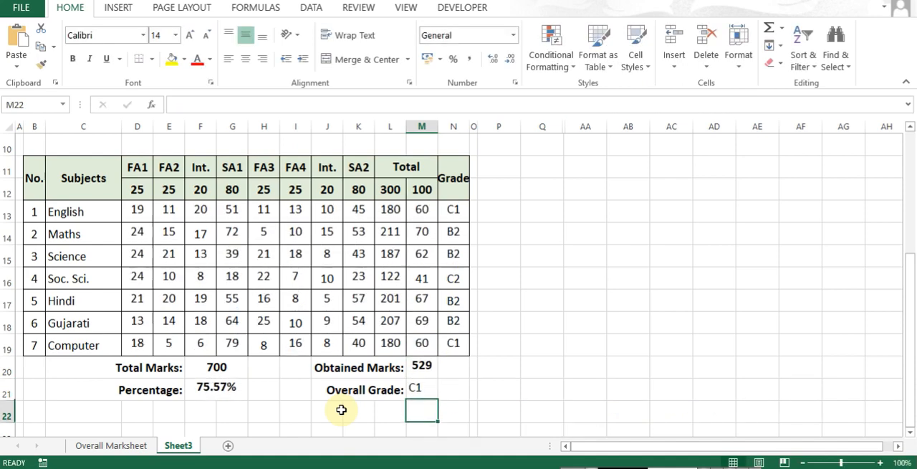
- Replace every M19 reference with H21 in the overall grade formula in M21 using Find and Replace
key("Up")
key("Left")
key("Left")
key("Left")
key("Left")
key("Left")
key("Left")
key("Right")
key("Right")
key("Right")
key("Right")
key("Right")
key("Right")
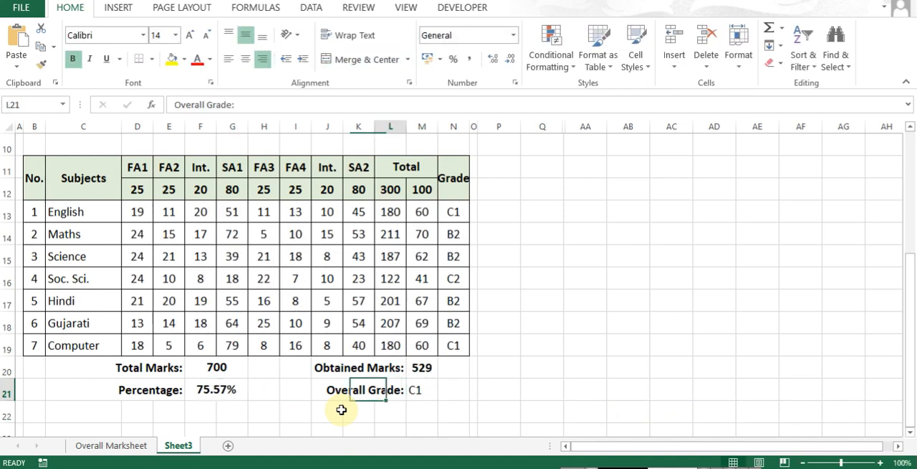
key("shift+Right")
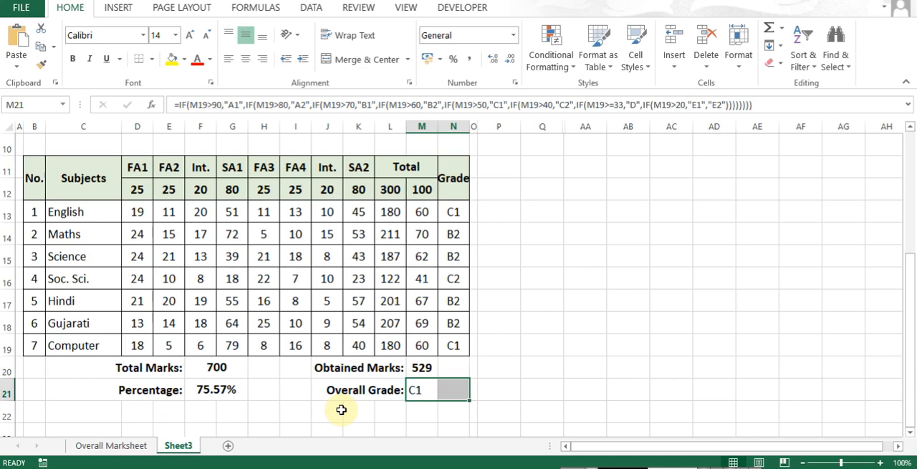
key("ctrl+h")
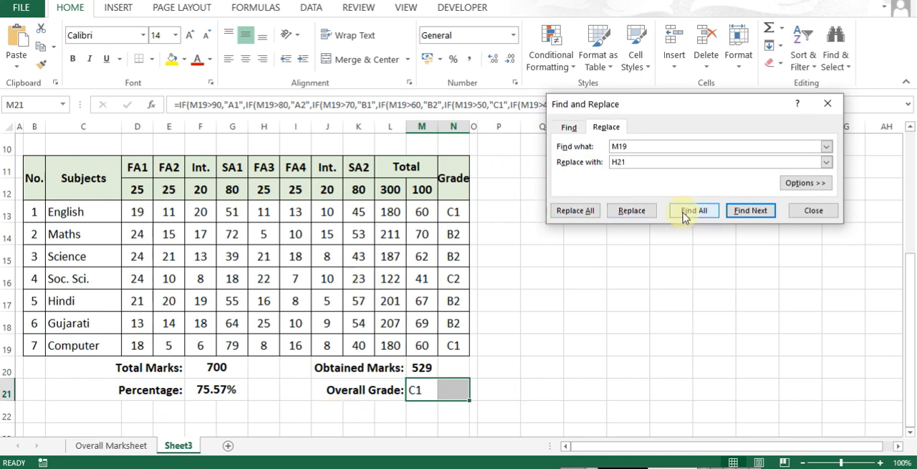
left_click(806, 182)
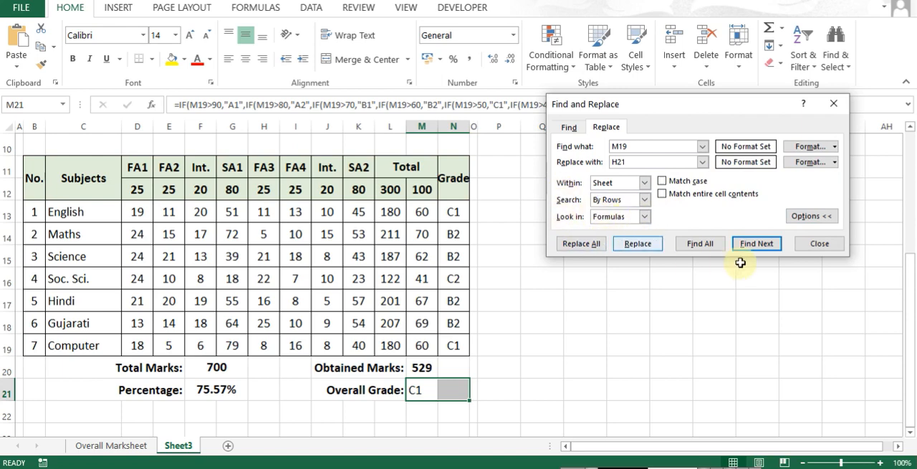
left_click(630, 244)
left_click(816, 244)
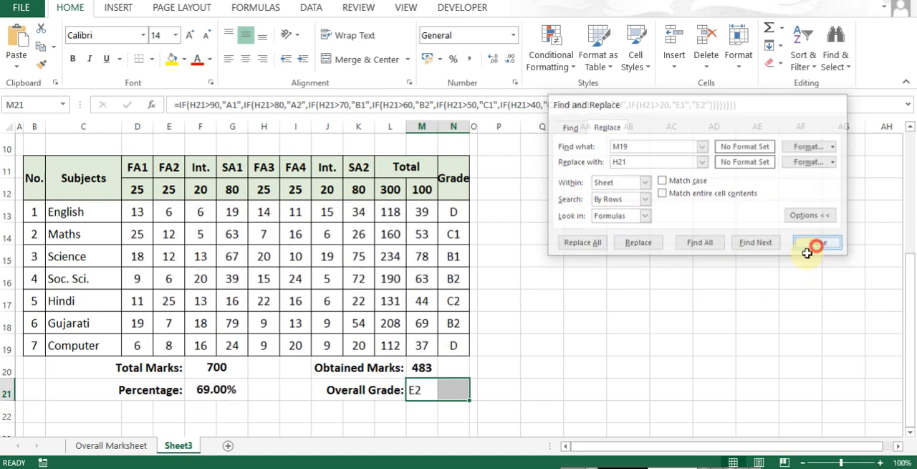
- Inspect the percentage formula in F21 and open the overall grade formula in M21 at its first condition
left_click(422, 393)
left_click(203, 389)
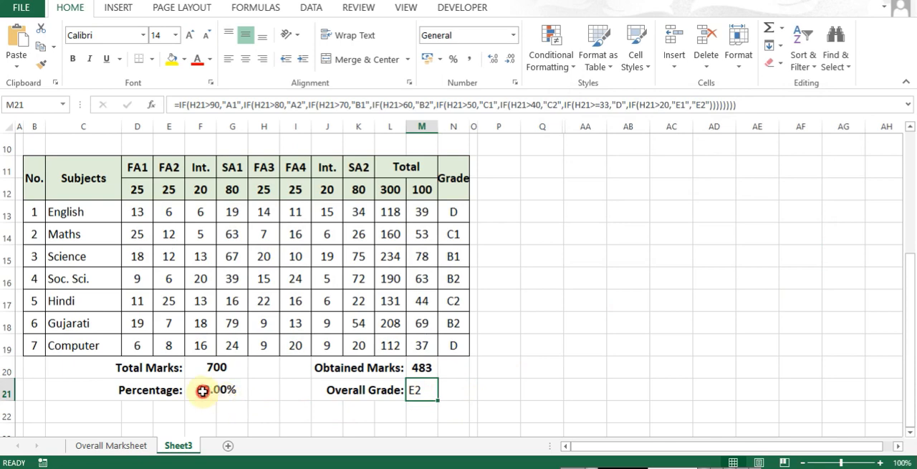
key("F2")
key("Escape")
double_click(423, 394)
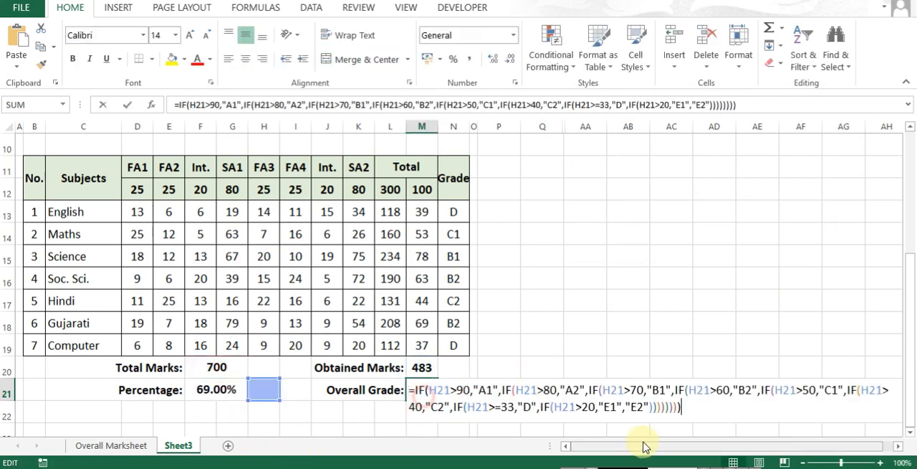
left_click(467, 389)
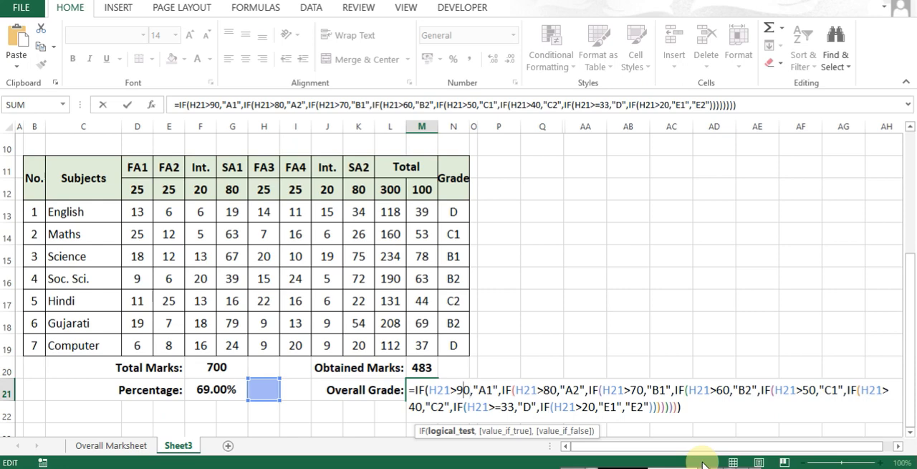
- Change the A1, A2, B1 and B2 thresholds in the M21 overall grade formula to 0.90, 0.80, 0.70 and 0.60
type("0.")
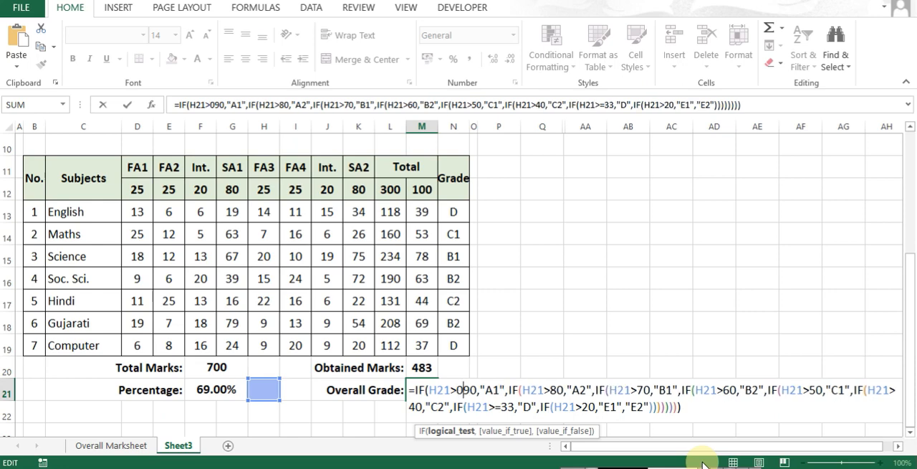
key("Right")
key("Right")
key("Right")
key("Right")
key("Right")
key("Right")
key("Right")
key("Right")
key("Right")
key("Right")
key("Right")
key("Right")
key("Right")
key("Right")
key("Right")
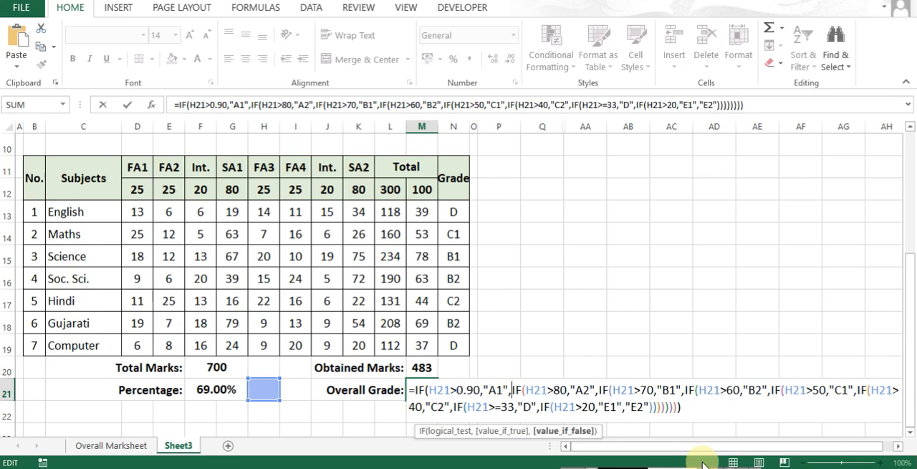
type("0.")
key("Right")
key("Right")
key("Right")
key("Right")
key("Right")
key("Right")
key("Right")
key("Right")
key("Right")
key("Right")
key("Right")
key("Right")
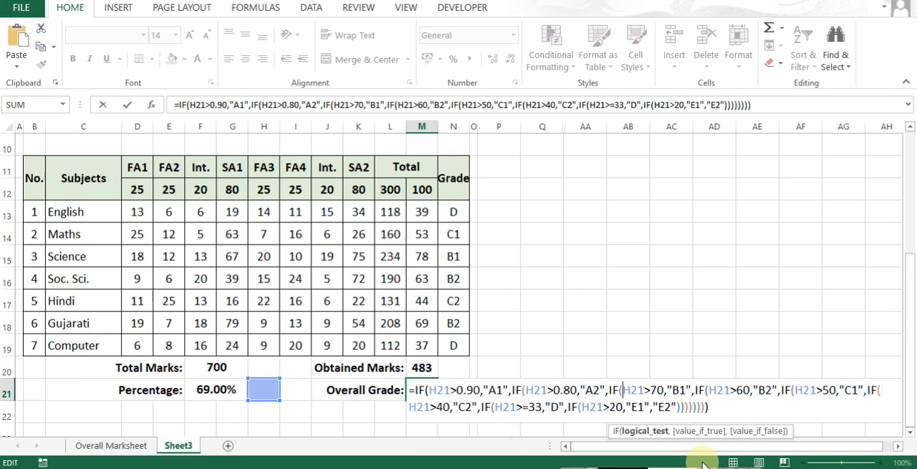
type("0.")
key("Right")
key("Right")
key("Right")
key("Right")
key("Right")
key("Right")
key("Right")
key("Right")
key("Right")
key("Right")
key("Right")
key("Right")
key("Right")
key("Right")
key("Right")
type("0.")
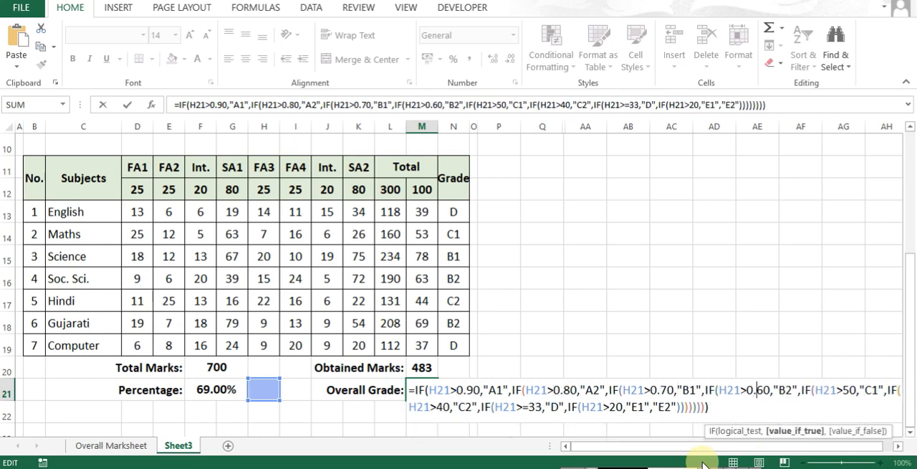
- Change the C1, C2, D and E1 thresholds in the M21 formula to 0.50, 0.40, 0.33 and 0.20, and enter the formula
key("Right")
key("Right")
key("Right")
key("Right")
key("Right")
key("Right")
key("Right")
key("Right")
key("Right")
key("Right")
key("Right")
key("Right")
key("Right")
key("Right")
key("Right")
type("0.")
key("Right")
key("Right")
key("Right")
key("Right")
key("Right")
key("Right")
key("Right")
key("Right")
key("Right")
key("Right")
key("Right")
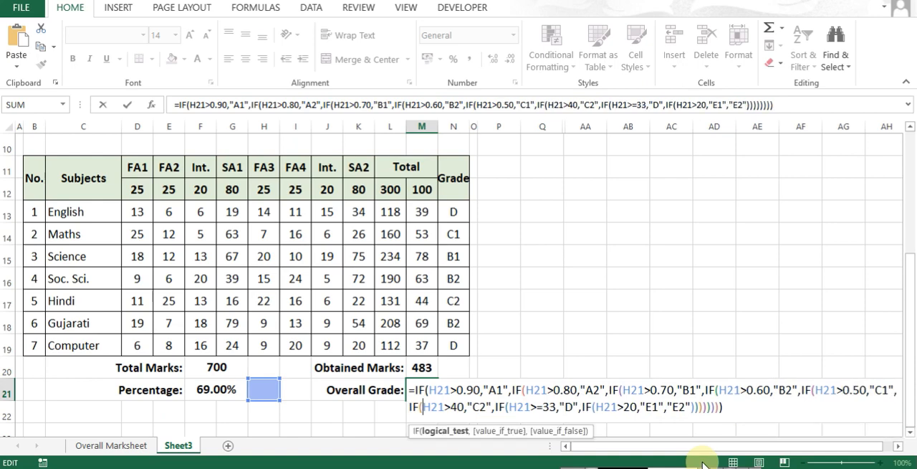
type("0.")
key("Right")
key("Right")
key("Right")
key("Right")
key("Right")
key("Right")
key("Right")
key("Right")
key("Right")
key("Right")
key("Right")
key("Right")
key("Right")
key("Right")
key("Right")
key("Right")
type("0.")
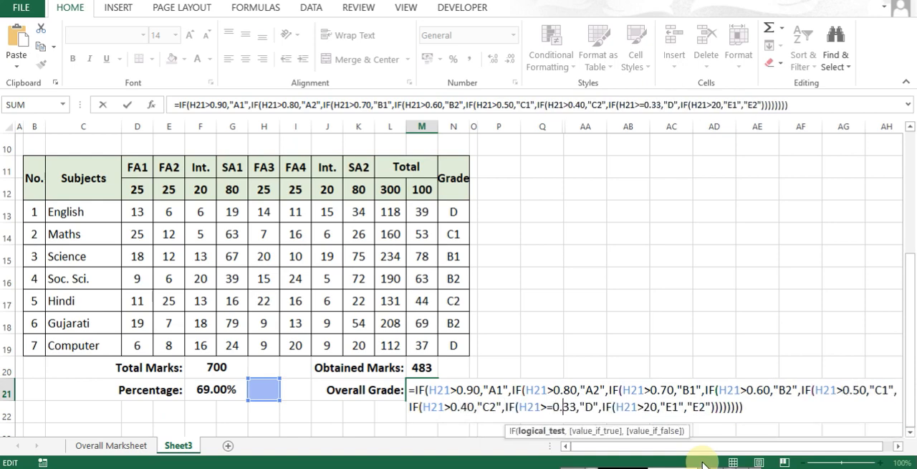
key("Right")
key("Right")
key("Right")
key("Right")
key("Right")
key("Right")
key("Right")
key("Right")
key("Right")
key("Right")
key("Right")
key("Right")
key("Right")
key("Right")
type("0.")
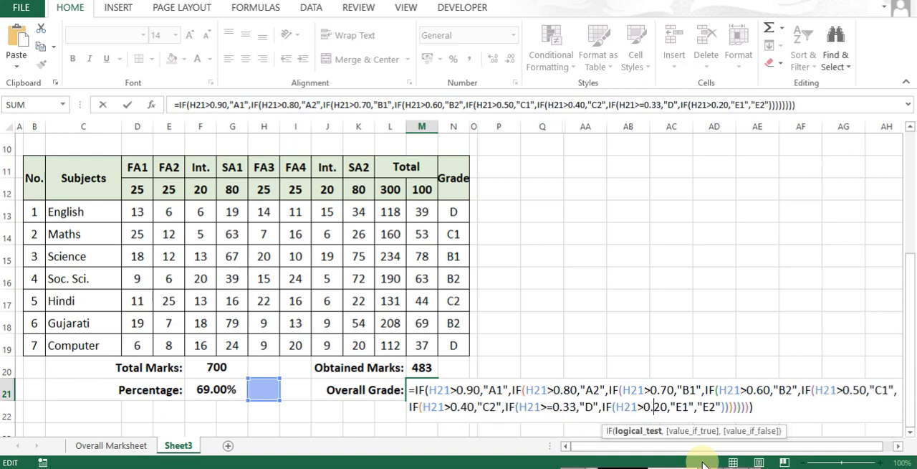
key("End")
key("ctrl+Return")
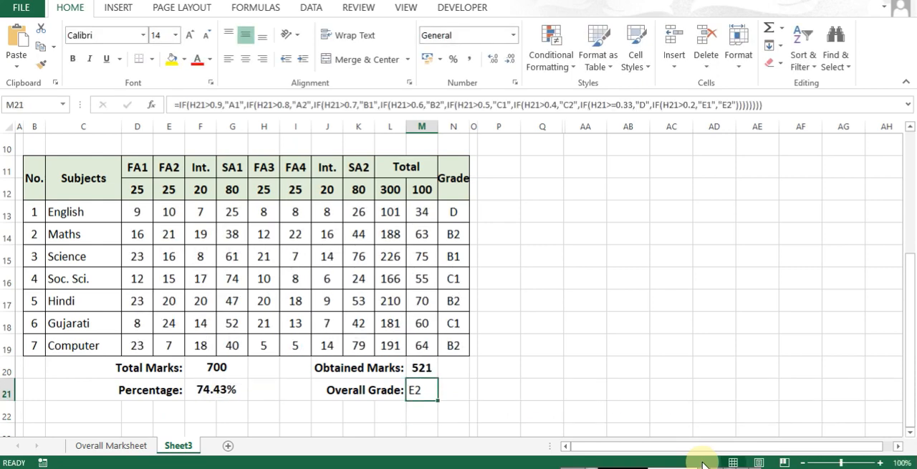
- Centre and bold the overall grade in M21 and check which cell its formula refers to
left_click(248, 63)
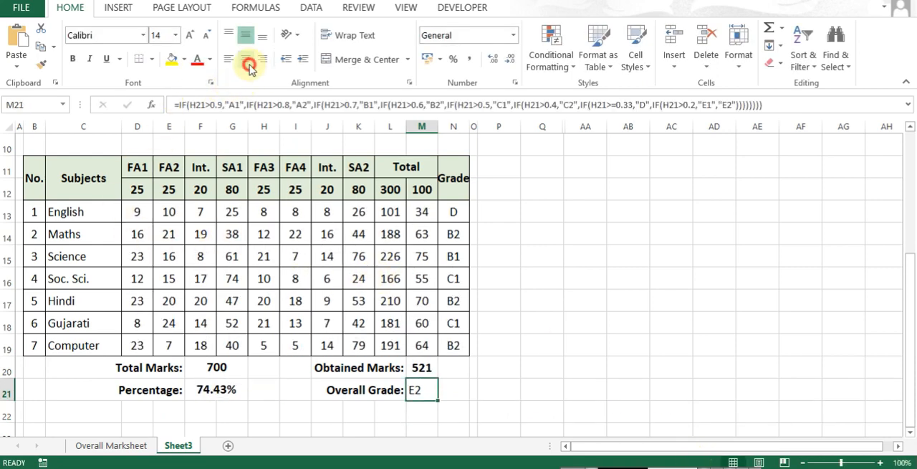
key("F2")
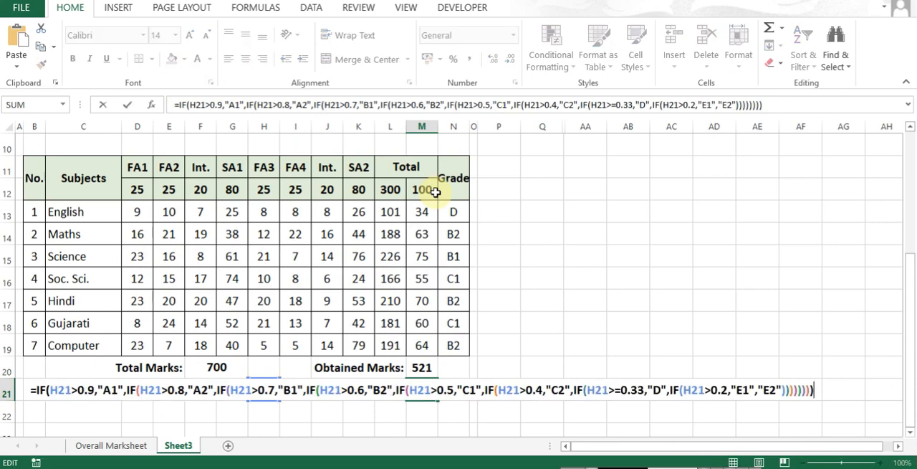
key("Escape")
key("Left")
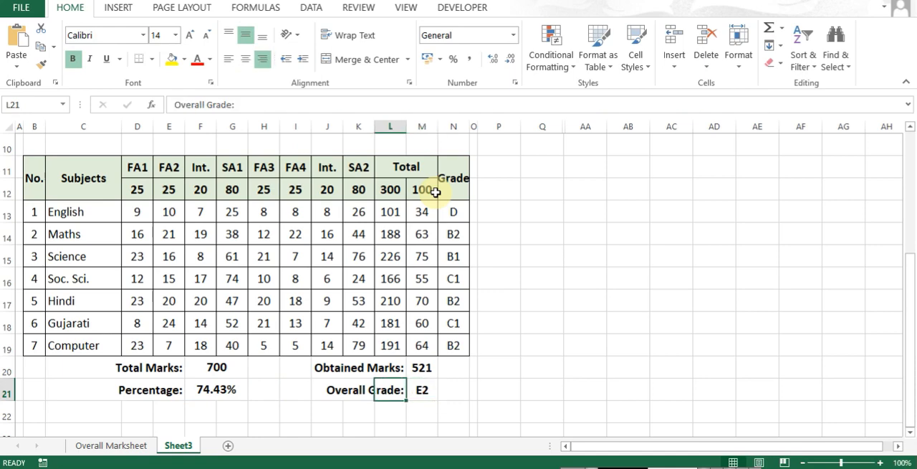
key("Left")
key("Right")
key("Right")
key("F2")
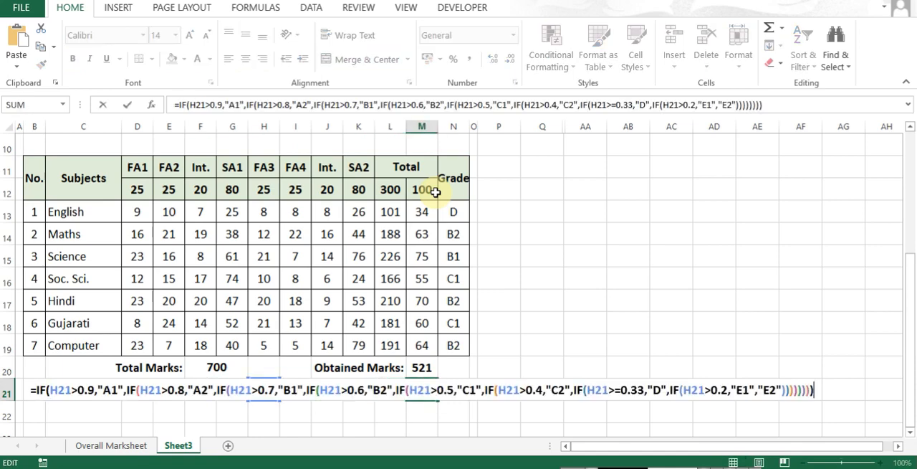
- Replace every H21 reference with F21 in the overall grade formula in M21 using Find and Replace
key("Escape")
key("shift+Down")
key("ctrl+h")
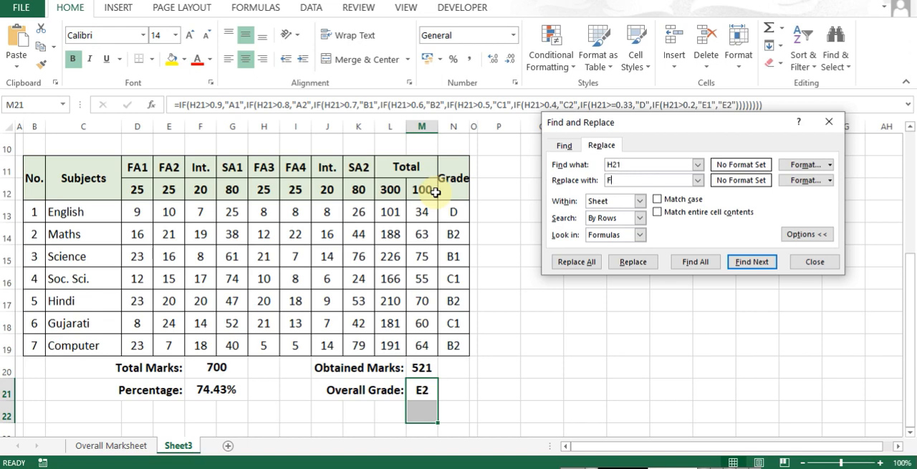
left_click(635, 261)
left_click(577, 262)
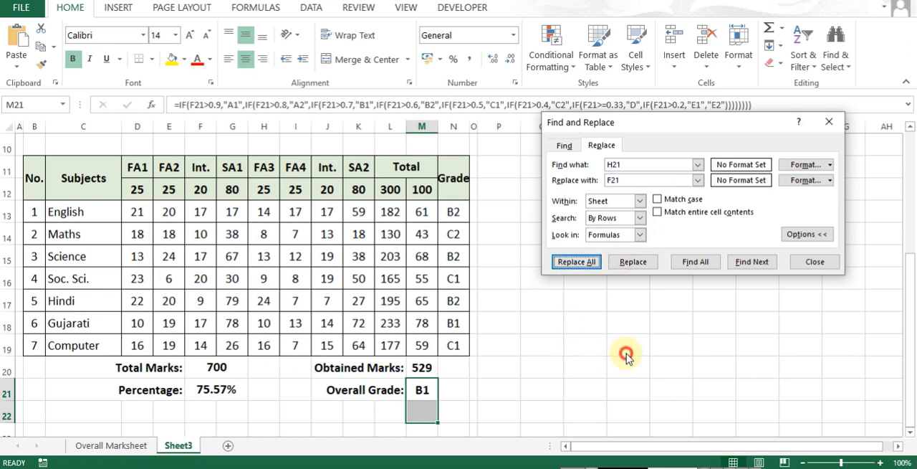
left_click(584, 267)
key("Escape")
key("Escape")
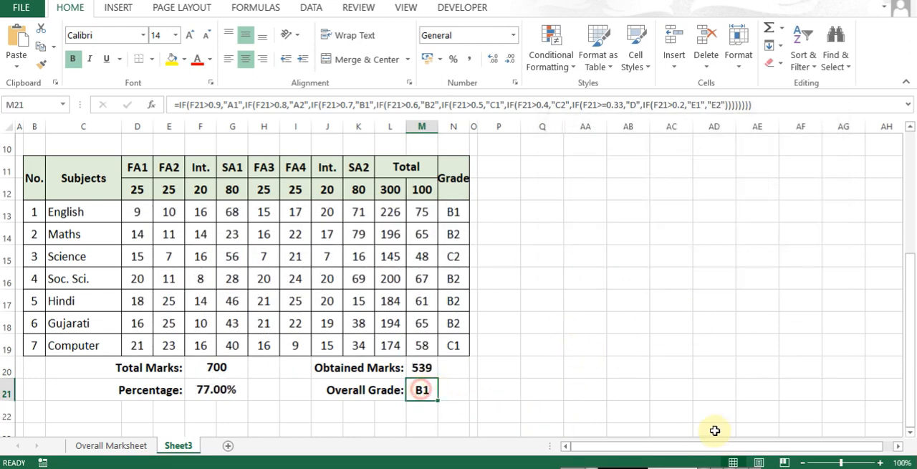
- Recalculate the sheet several times to test the overall grade against the percentage
key("F2")
key("Escape")
key("Down")
key("F9")
key("F9")
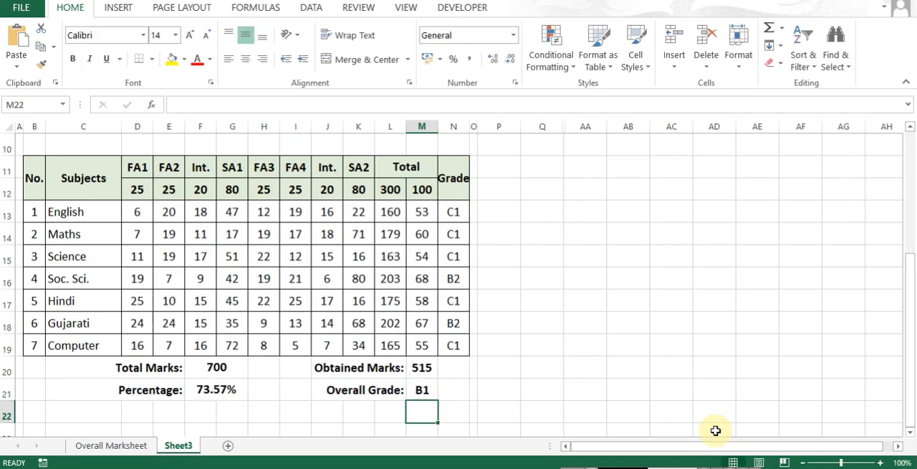
key("F9")
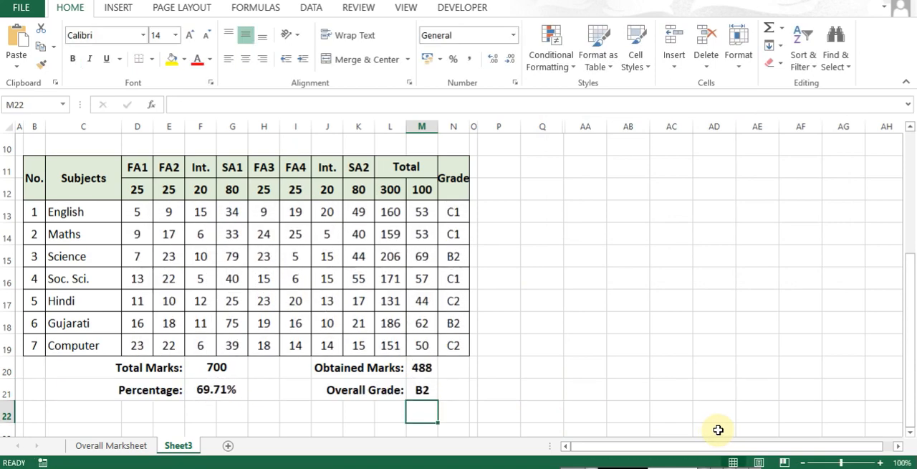
key("F9")
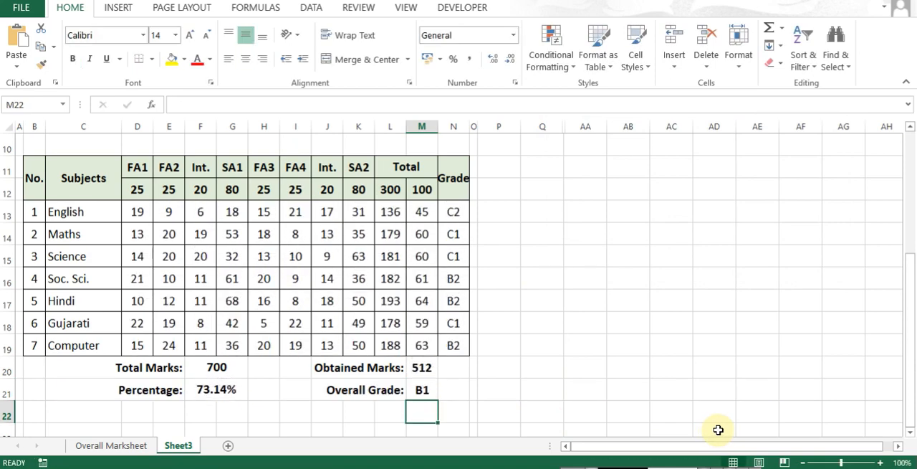
- Review the F21 references and decimal thresholds in the overall grade formula in M21
key("Up")
key("F2")
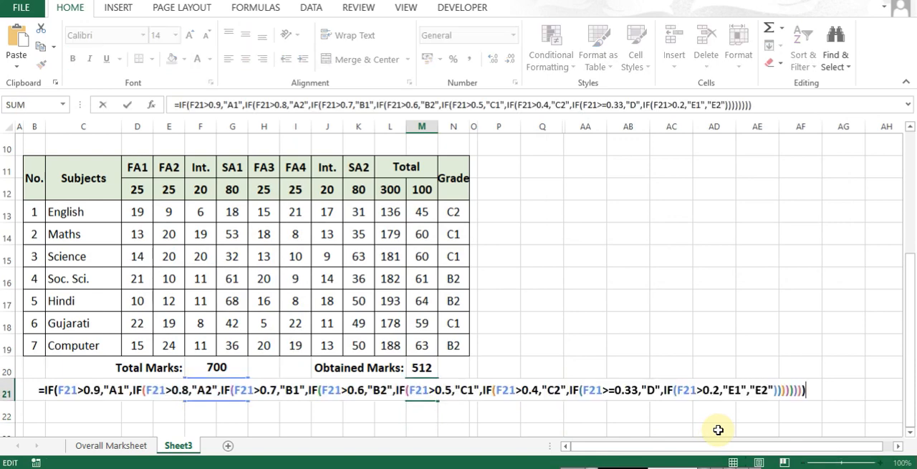
key("Escape")
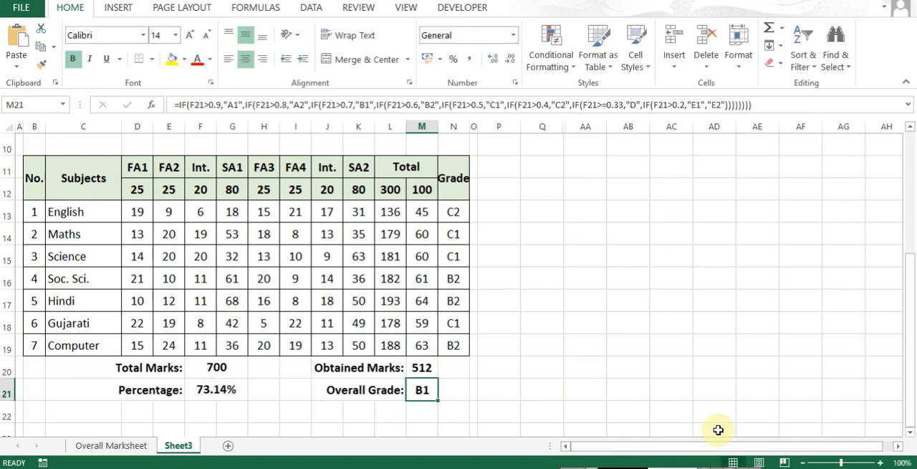
key("F2")
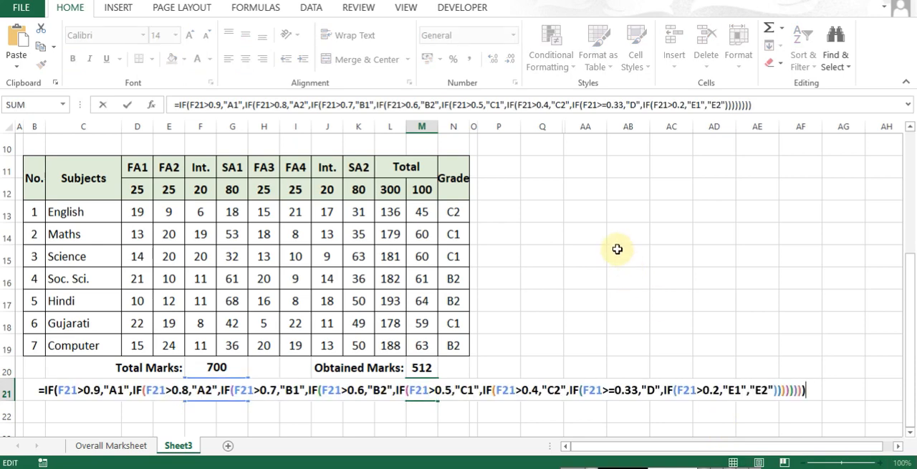
key("Escape")
- Add the bold label "Attendance:" in E22 below the Percentage label
scroll(294, 401, "down", 1)
left_click(170, 347)
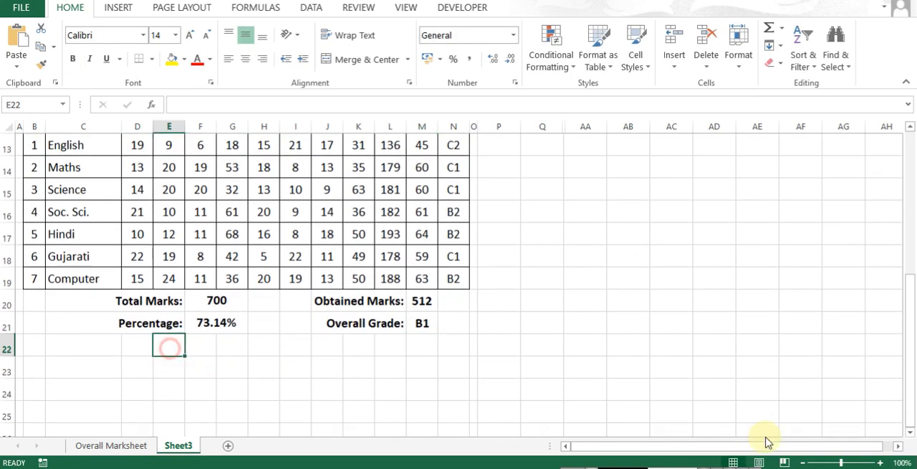
key("ctrl+b")
type("aTTENDANCEI")
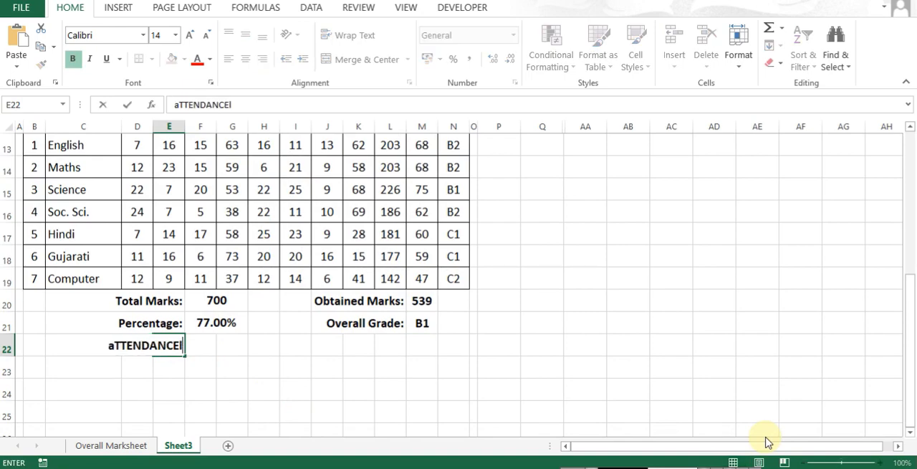
key("BackSpace")
type(":")
key("Return")
key("Up")
key("Right")
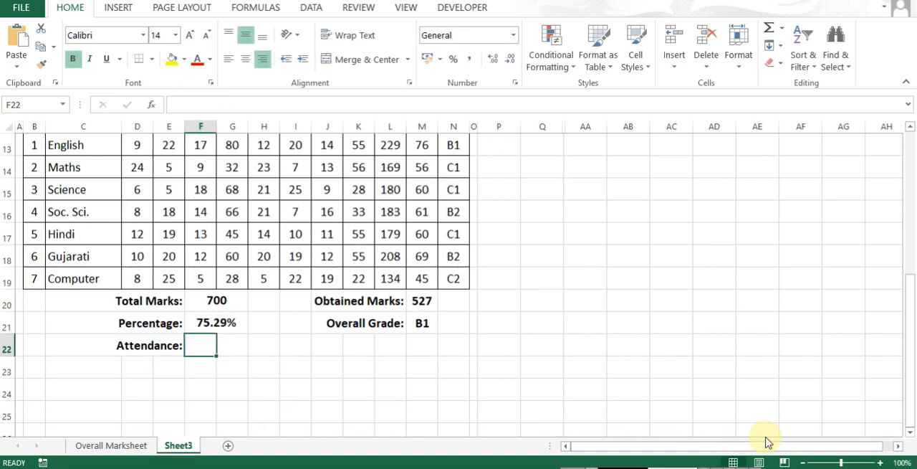
- Examine the Attendance columns T, A and P and their column index numbers on the Overall Marksheet sheet
key("ctrl+Page_Up")
key("ctrl+Home")
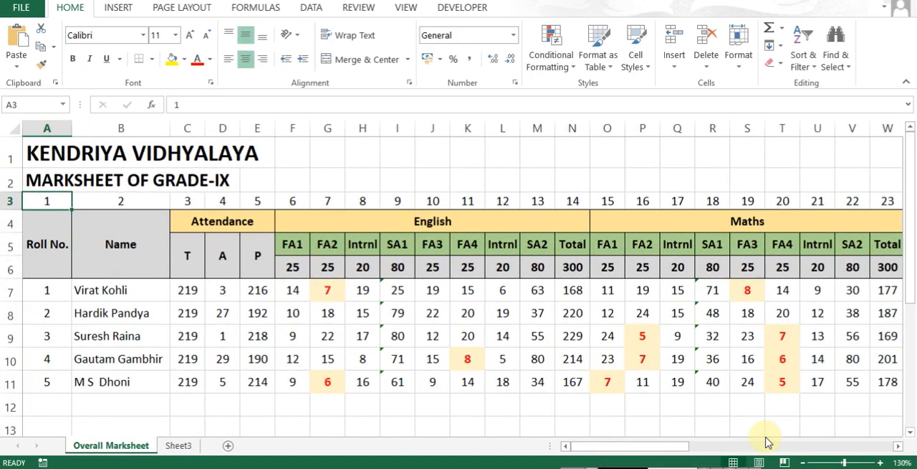
key("Down")
key("Down")
key("Down")
key("Right")
key("Right")
key("Up")
key("Right")
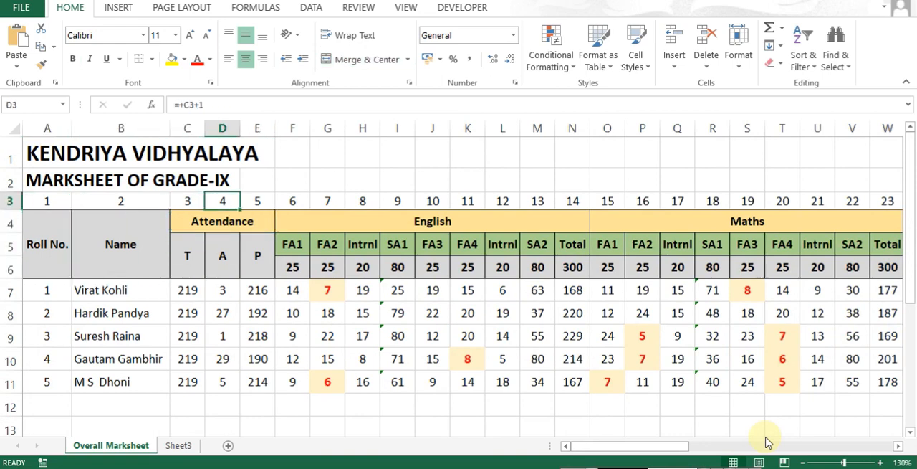
key("Right")
key("Left")
key("Down")
key("Down")
key("Down")
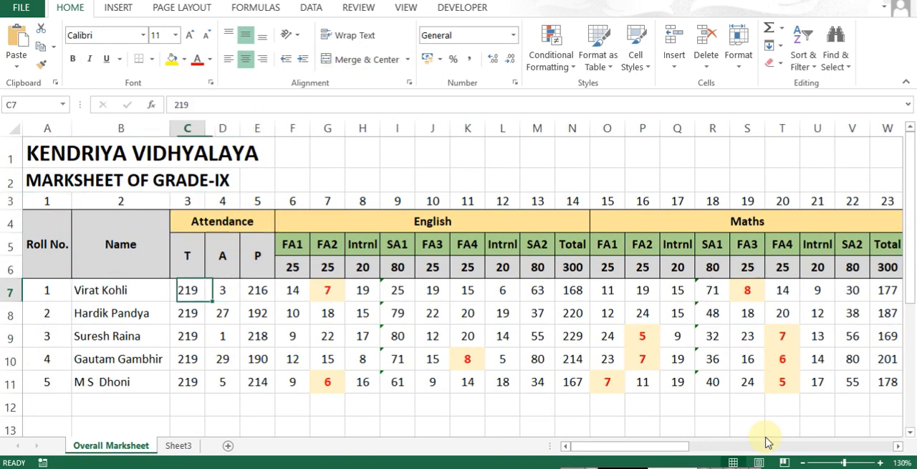
key("Right")
key("Right")
key("ctrl+Page_Down")
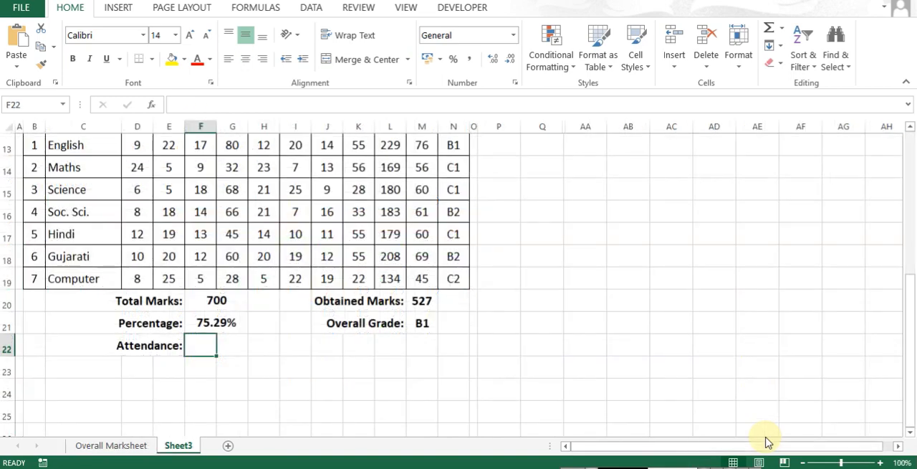
- Merge and centre cells F22:G22 beside the Attendance label
key("Left")
key("F2")
key("Escape")
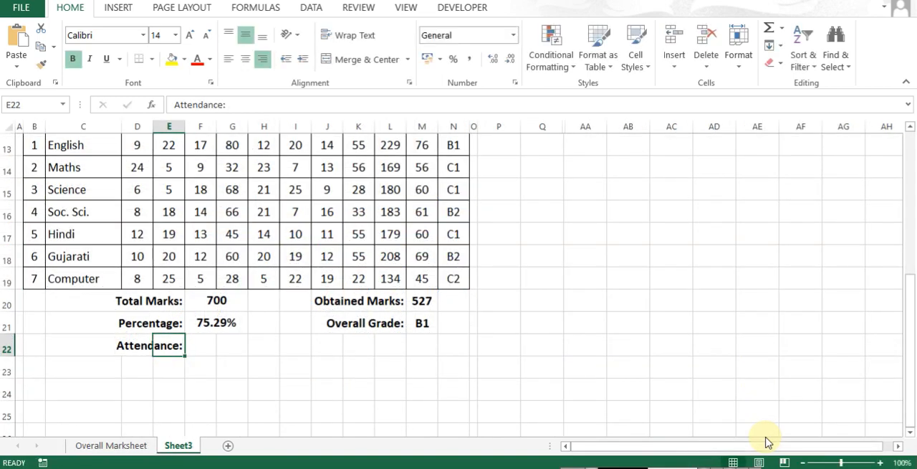
key("Right")
key("shift+Right")
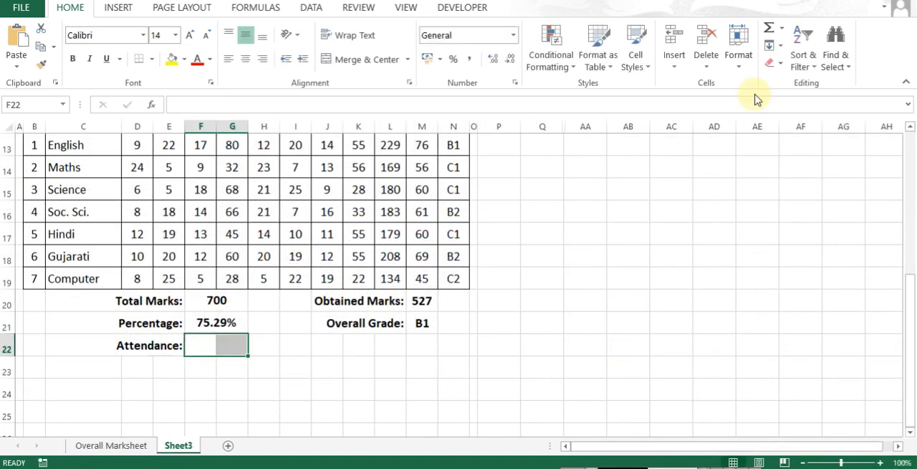
left_click(351, 58)
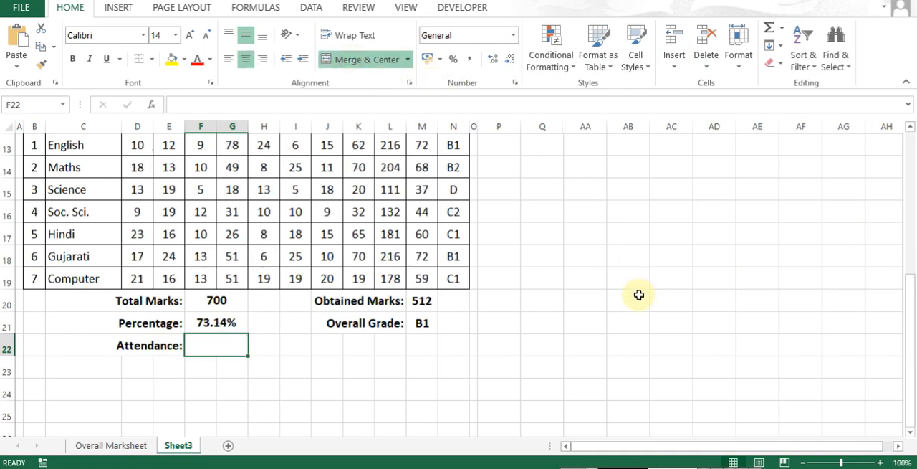
- Enter =VLOOKUP(L6,marksData,4,0) in the merged cell F22 beside the Attendance label
type("=vlo")
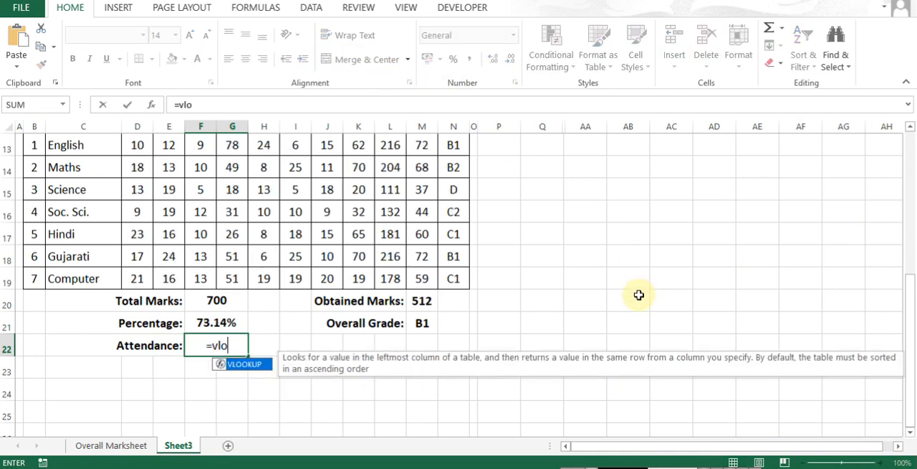
key("Tab")
scroll(626, 294, "up", 3)
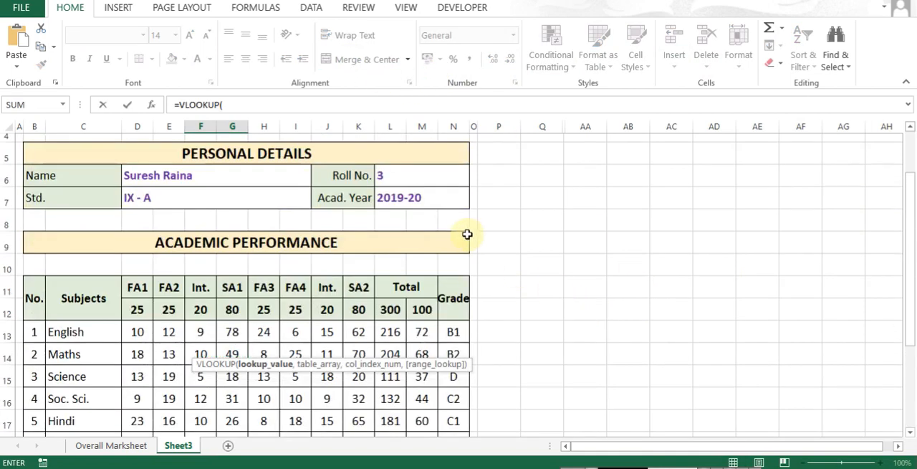
left_click(431, 183)
type(",")
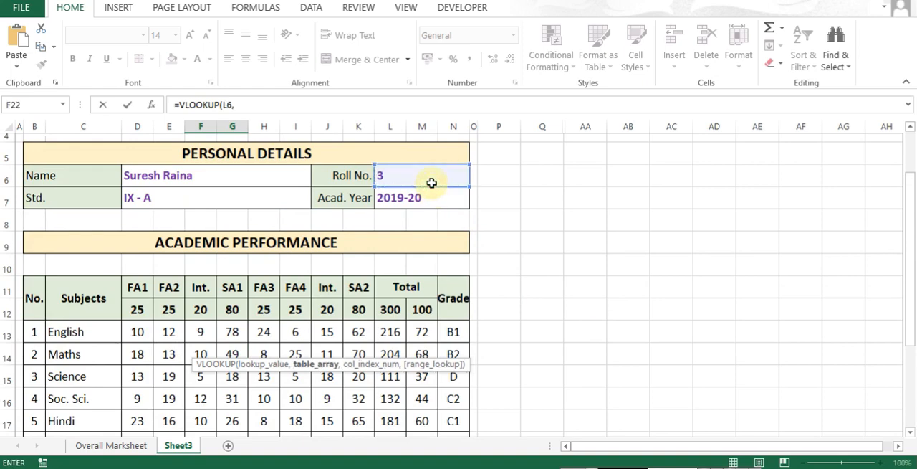
type("mars")
key("BackSpace")
type("k")
key("Tab")
type(",")
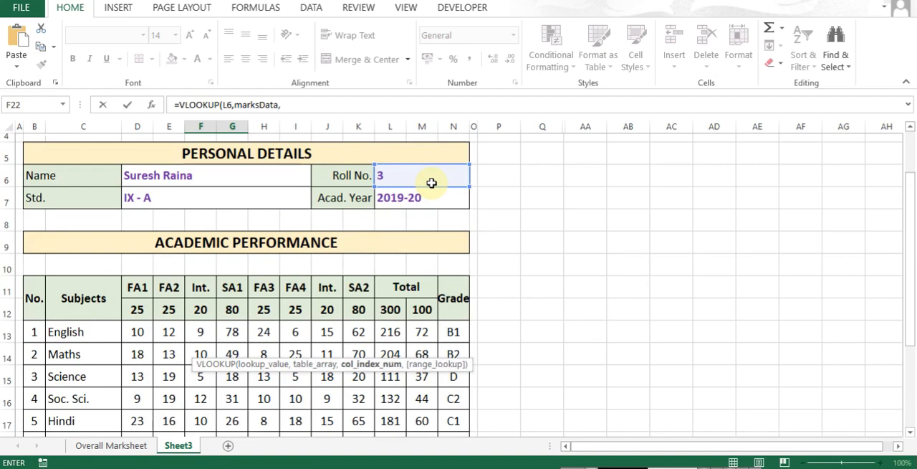
type("4,0")
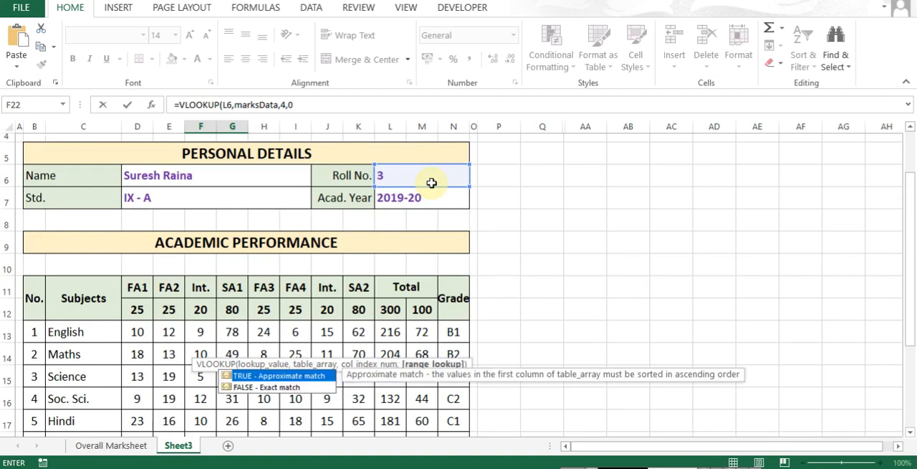
type(")")
key("Return")
- Check the Attendance column numbers on Overall Marksheet, set the column index in F22's VLOOKUP to 5 and make the result bold
key("ctrl+Page_Up")
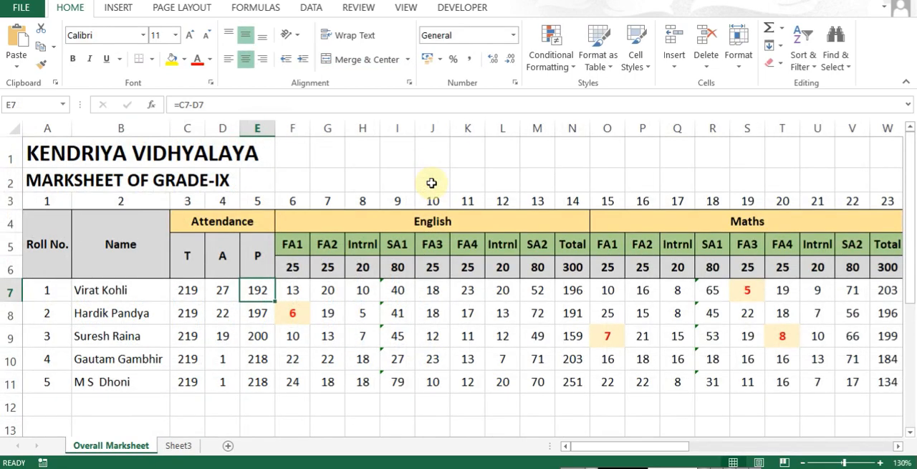
key("ctrl+Page_Down")
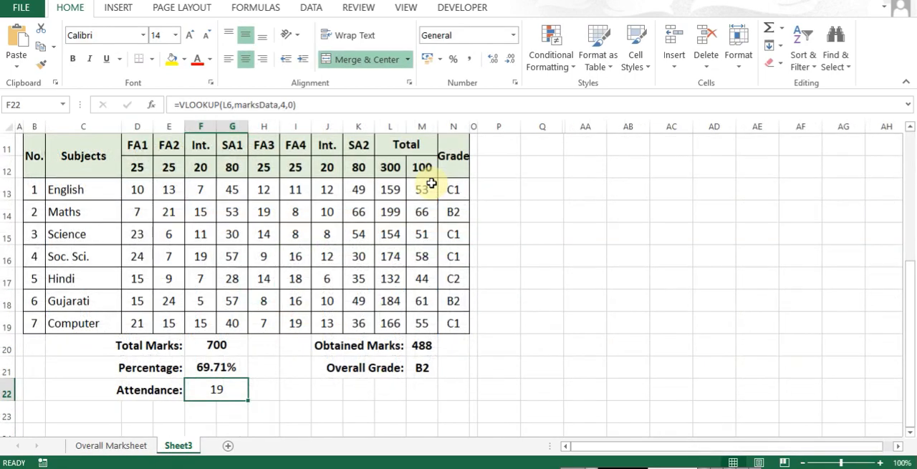
key("F2")
key("Left")
key("Left")
key("Left")
key("BackSpace")
type("5")
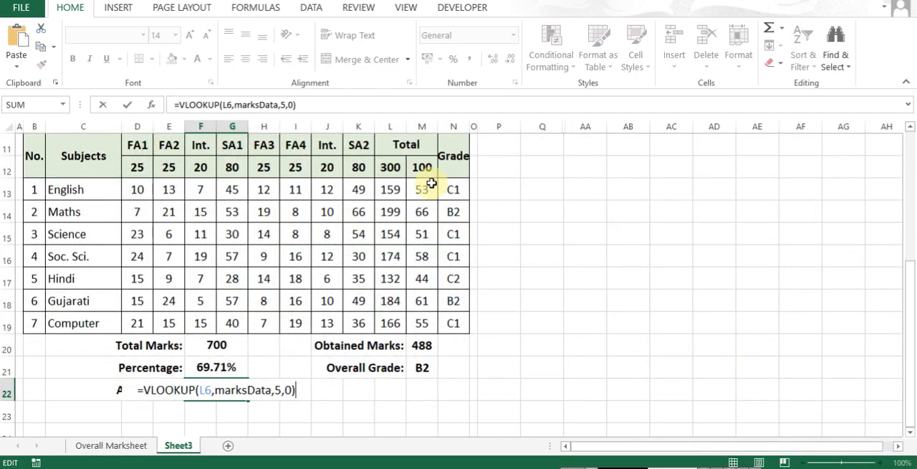
key("Return")
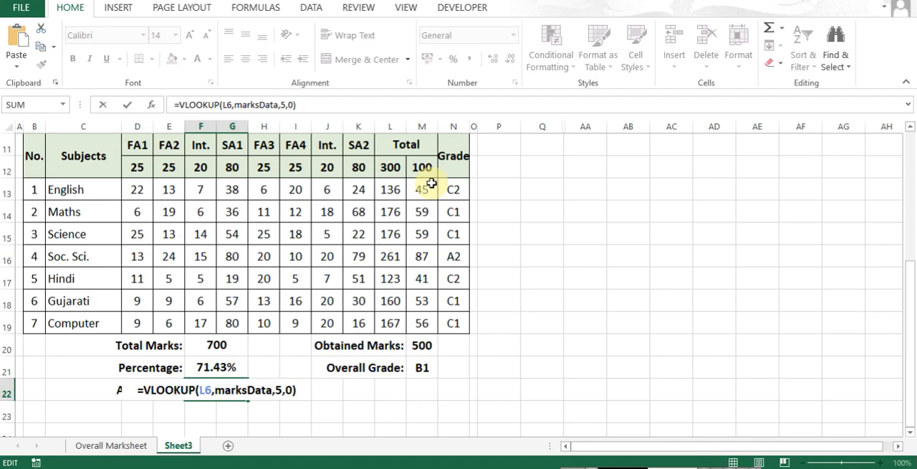
key("Return")
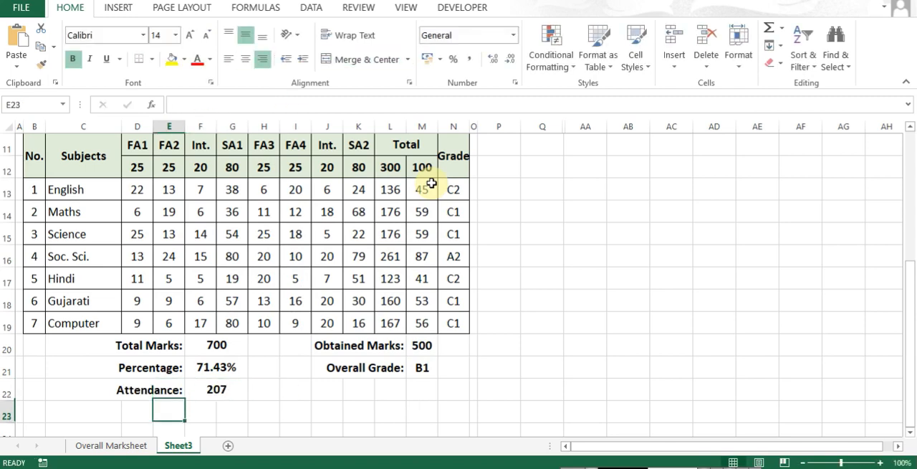
- Copy the attendance formula from F22 into F23
key("Up")
key("Down")
key("Up")
key("ctrl+c")
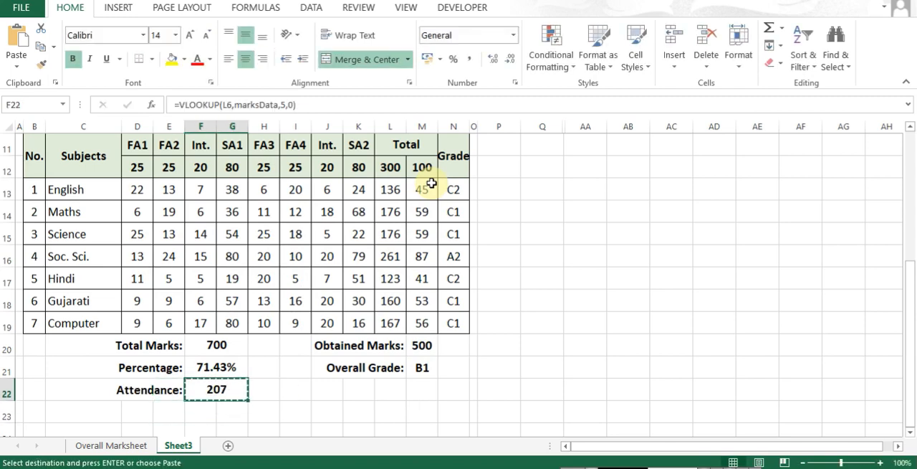
key("Down")
key("Return")
- Make the roll number reference in F22 absolute as $L$6 and fill the formula down into F23
key("Up")
key("F2")
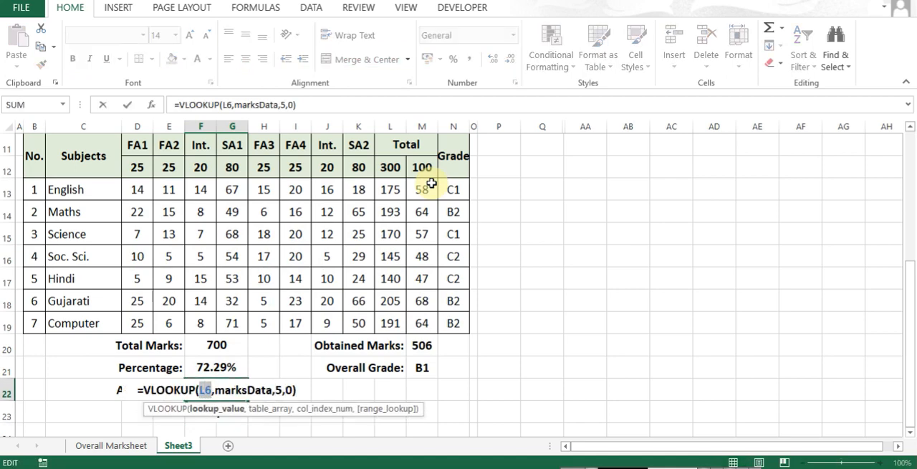
key("F4")
key("Return")
key("ctrl+d")
- Try column index 4 in the VLOOKUP formula in F23
key("F2")
key("Left")
key("Left")
key("Left")
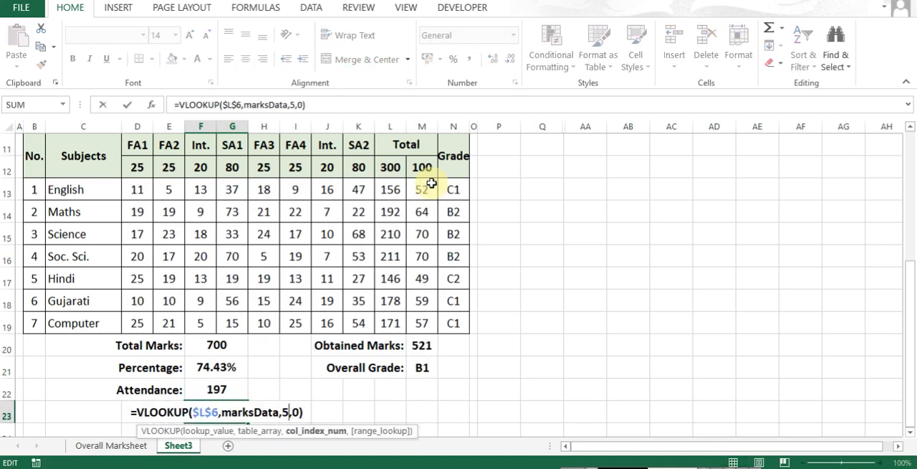
key("BackSpace")
type("4")
key("Return")
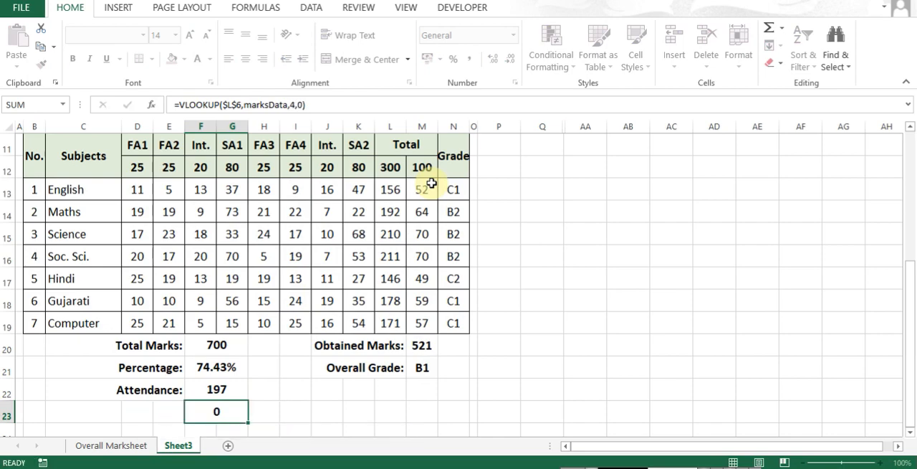
- Check the column number of total attendance on Overall Marksheet and set the column index in F23's VLOOKUP to 3
key("ctrl+Page_Up")
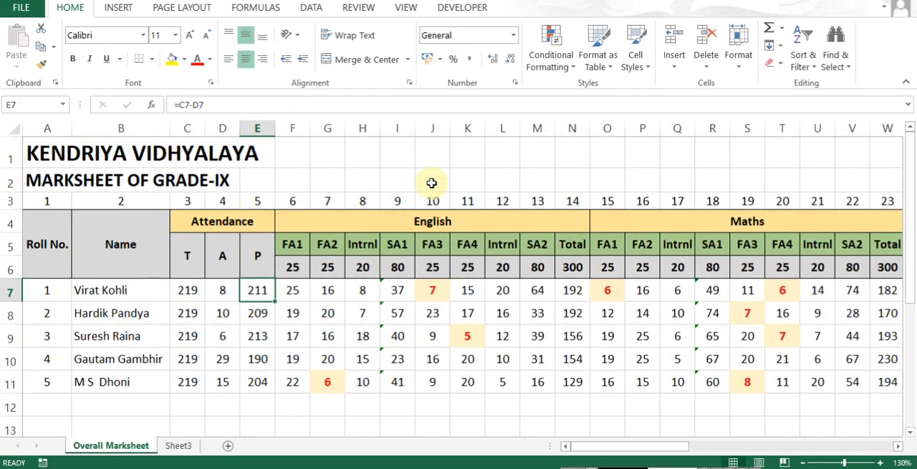
key("ctrl+Page_Down")
key("F2")
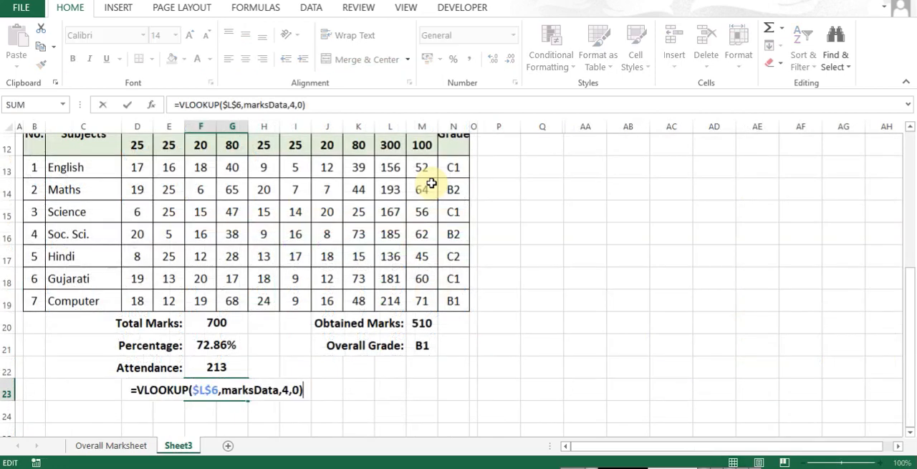
key("Left")
key("Left")
key("Left")
key("BackSpace")
type("3")
key("ctrl+Return")
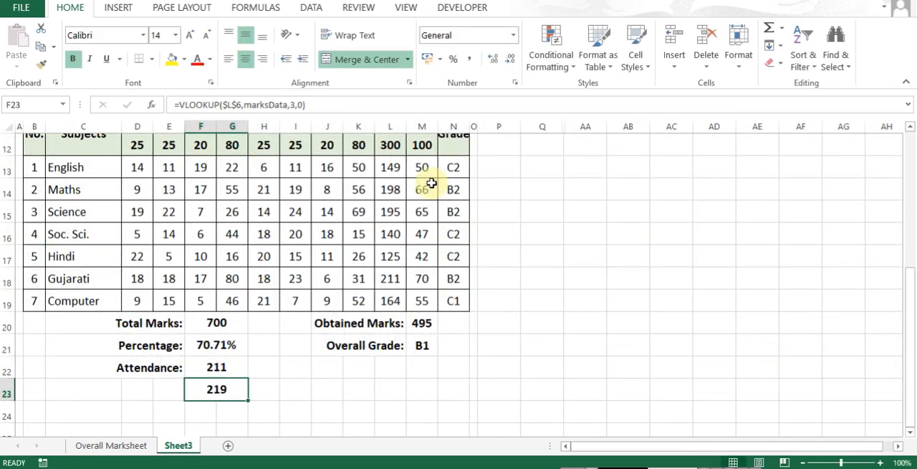
- Cut the VLOOKUP expression without its equals sign out of F23 and leave that cell empty
key("Up")
key("Down")
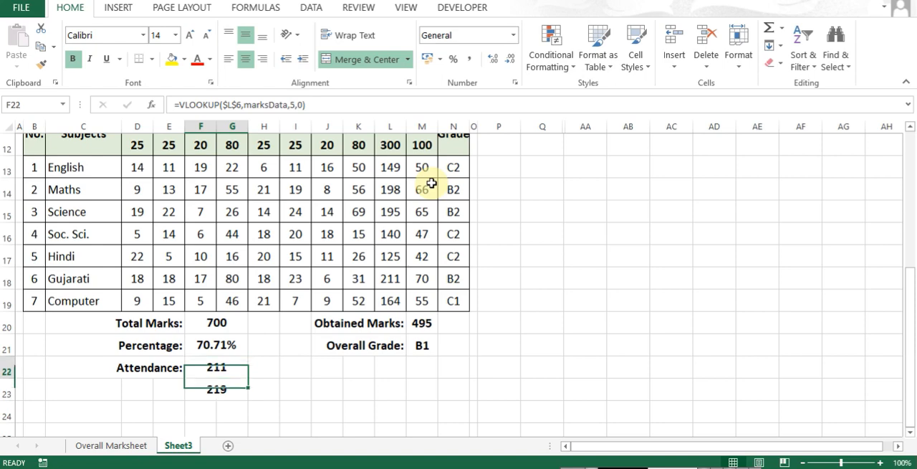
key("F2")
key("shift+End")
key("ctrl+x")
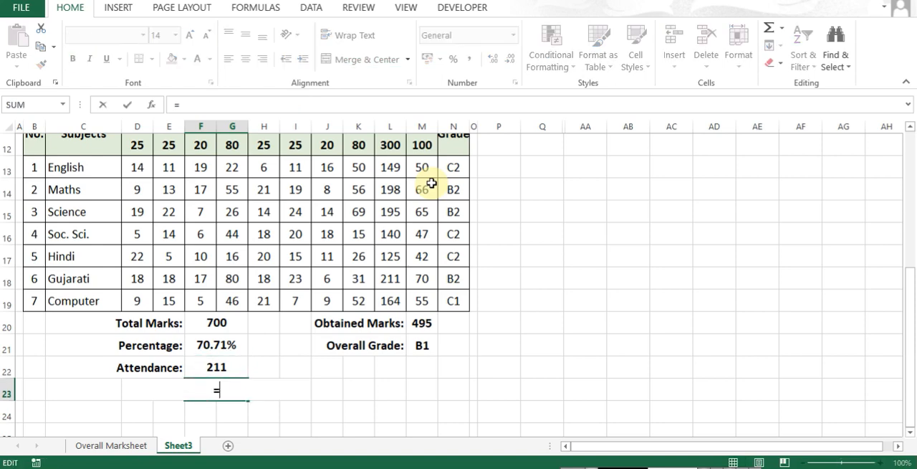
key("BackSpace")
key("Return")
- Extend the F22 formula with &" / "&VLOOKUP($L$6,marksData,3,0), pasting the cut expression, to show present days over total days
key("Up")
key("Up")
key("F2")
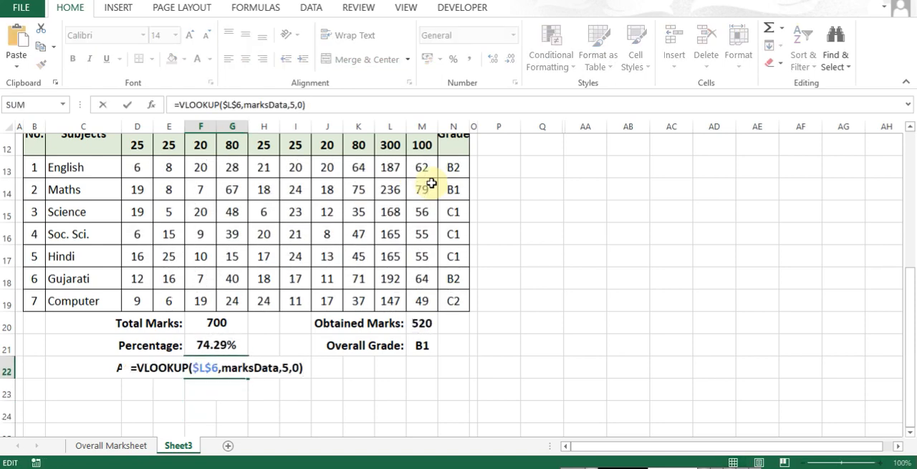
type("&\"")
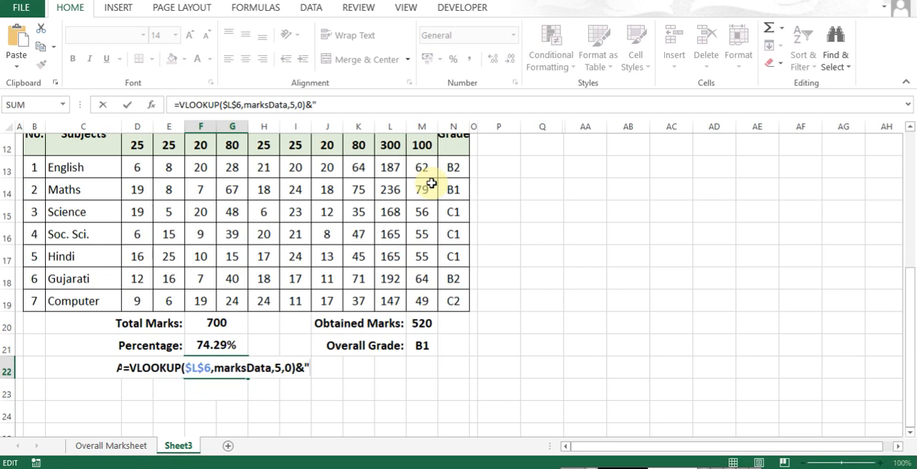
type(" / \"")
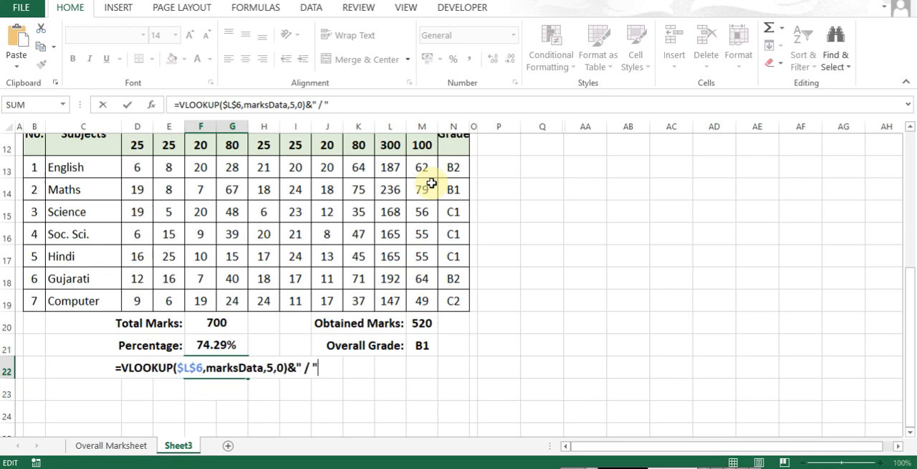
type("&")
key("ctrl+v")
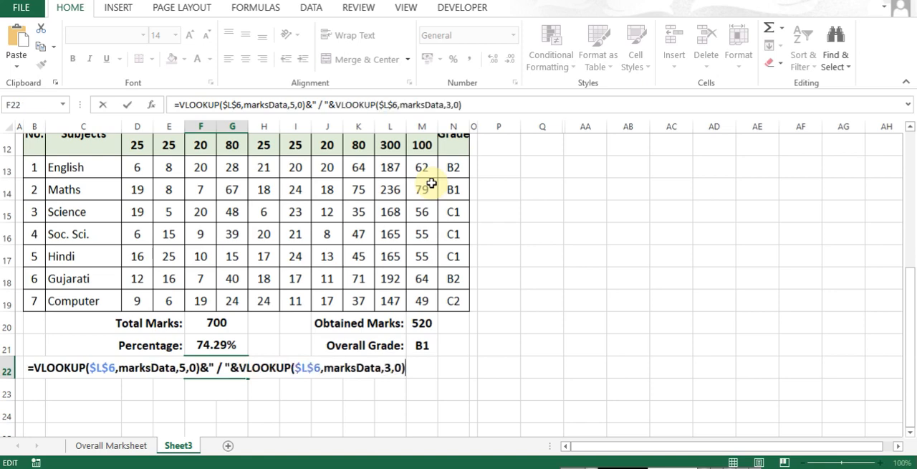
key("Return")
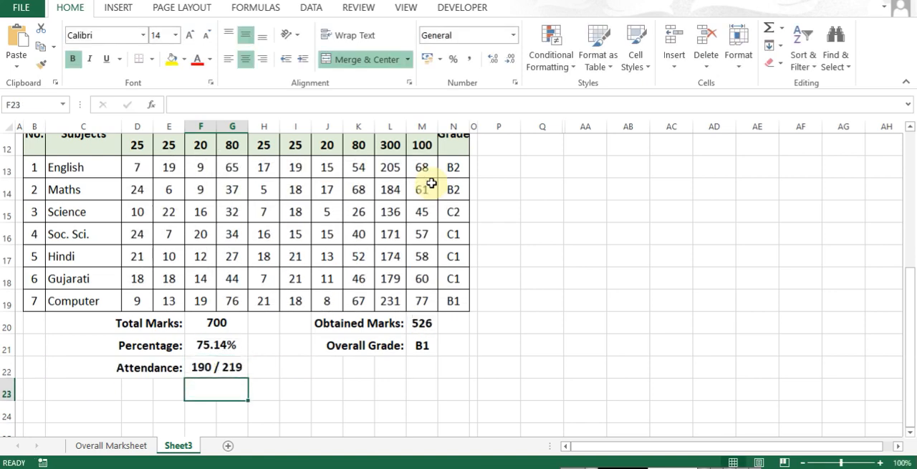
- Try " out of " instead of the slash as the separator in F22's attendance formula
key("Up")
key("F2")
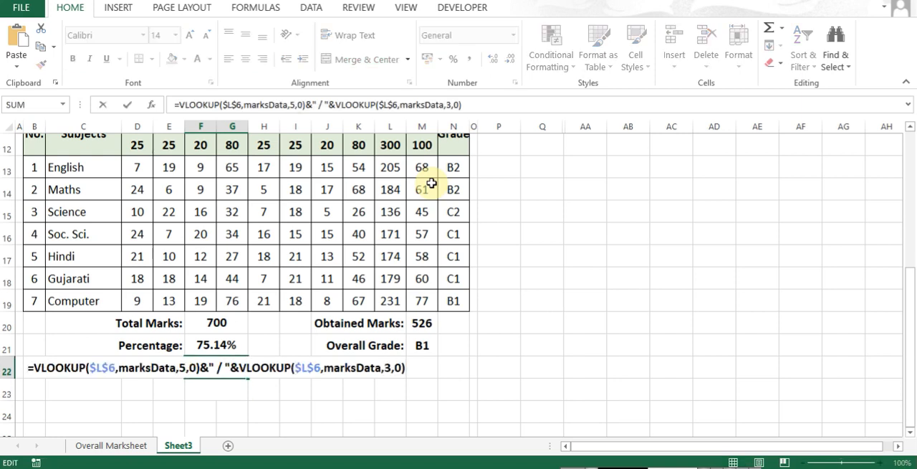
key("Left")
key("Left")
key("Left")
key("Left")
key("Left")
key("Left")
key("Left")
key("Left")
key("Left")
key("Left")
key("Left")
key("Left")
key("Left")
key("Left")
key("Left")
key("Left")
key("Left")
key("Left")
key("Left")
key("Left")
key("Right")
type("out of")
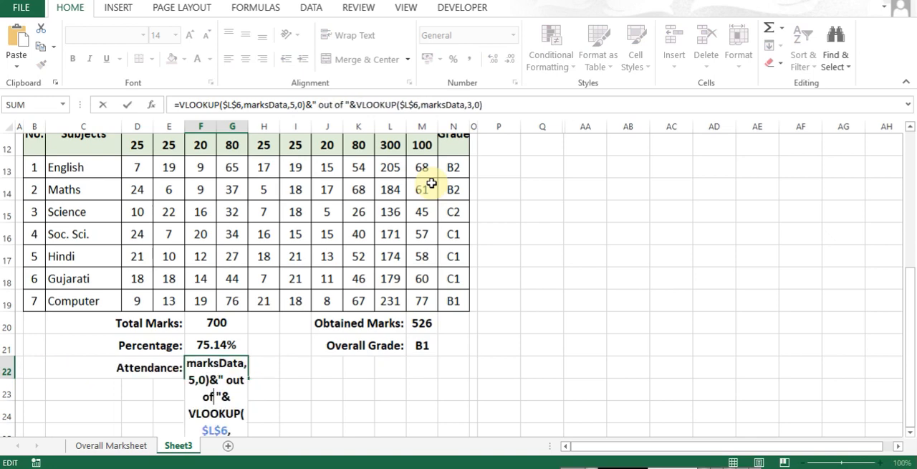
key("Return")
key("Up")
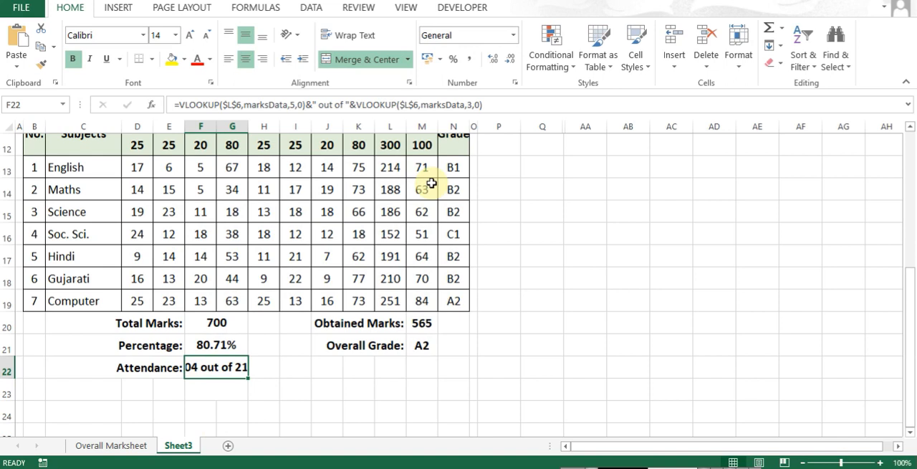
- Restore the " / " separator in F22's attendance formula in place of "out of"
key("F2")
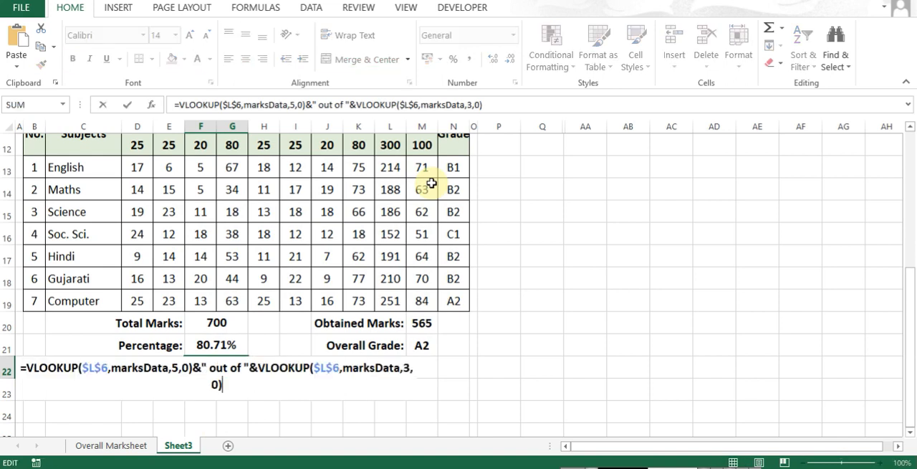
key("ctrl+Home")
key("ctrl+Right")
key("ctrl+Right")
key("ctrl+Right")
key("ctrl+Right")
key("ctrl+Right")
key("ctrl+Right")
key("ctrl+Right")
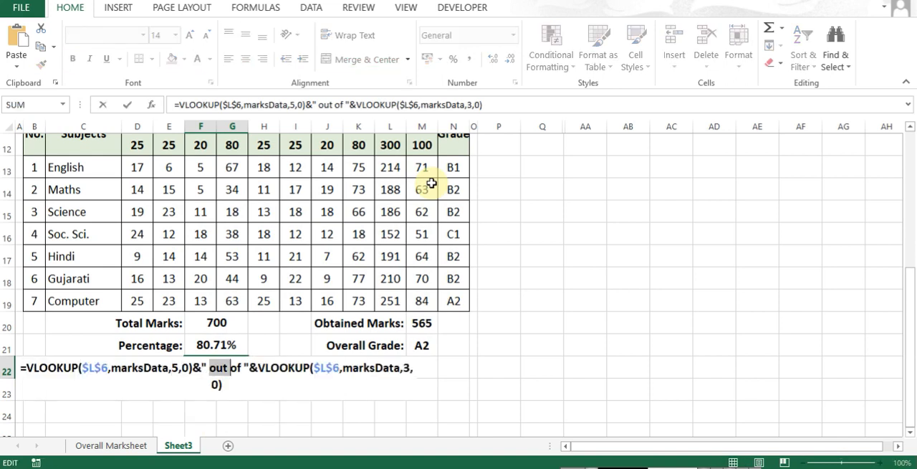
type("/")
key("ctrl+Return")
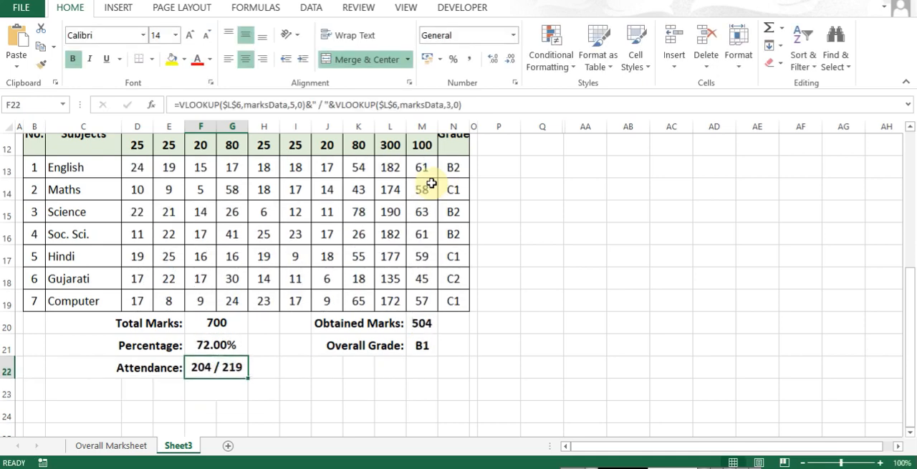
- Review the combined attendance formula with both VLOOKUP parts in F22
key("F2")
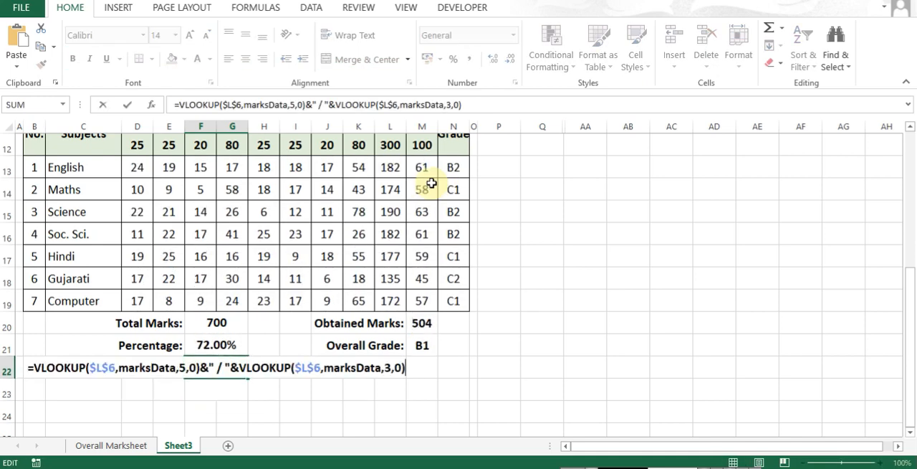
key("Escape")
key("Down")
key("Up")
key("Right")
key("Right")
key("Right")
key("Right")
key("Right")
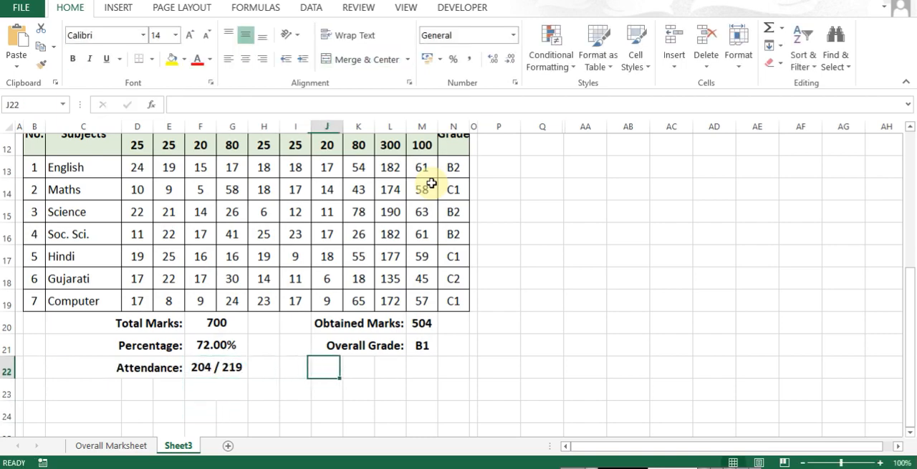
- Examine the Overall Marksheet from the attendance columns to the last Computer column, and return to the attendance cell F22 on Sheet3
key("ctrl+Page_Up")
key("Up")
key("Down")
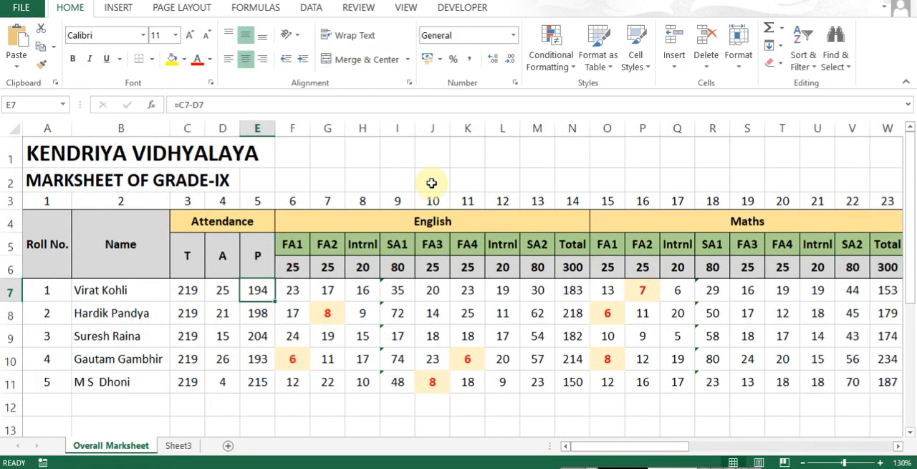
key("ctrl+Right")
key("Right")
key("Left")
key("Right")
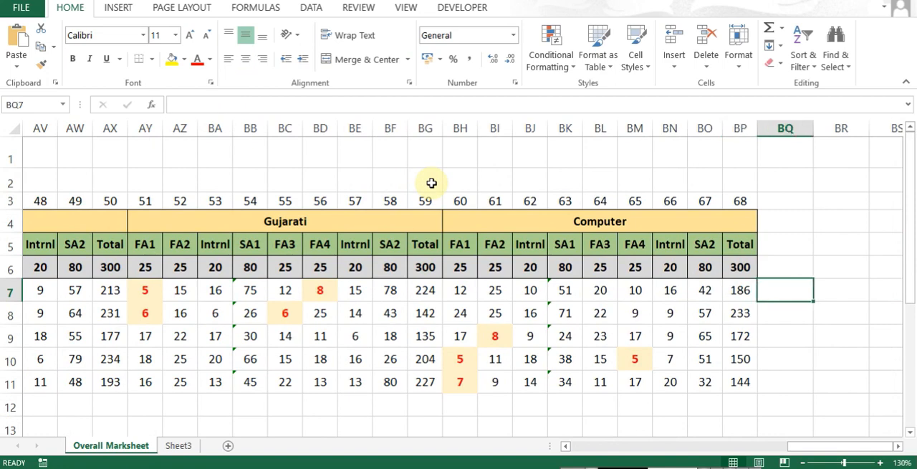
key("Up")
key("Down")
key("Up")
key("Up")
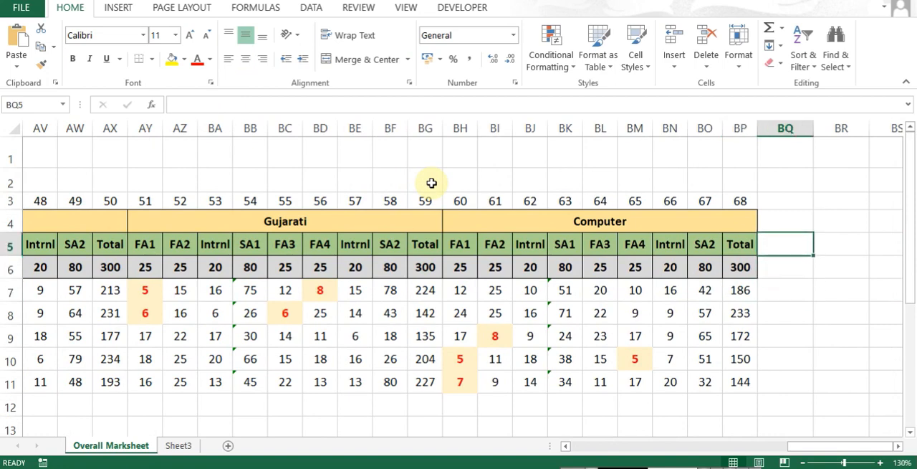
key("Down")
key("Down")
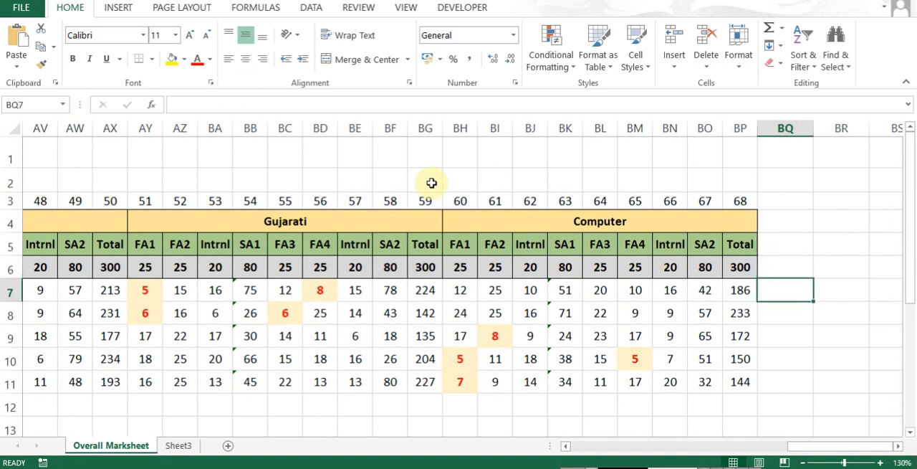
key("ctrl+Page_Down")
key("Left")
key("Left")
key("Left")
key("Left")
key("Left")
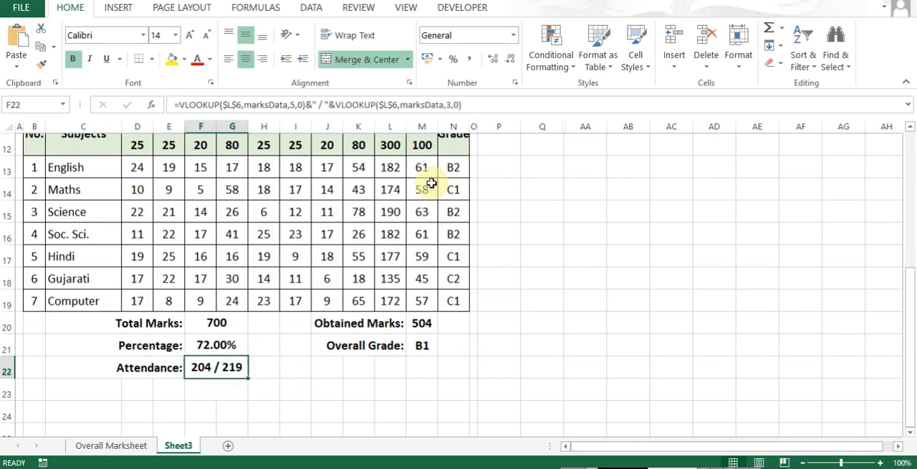
- Preview how the report card prints on the page
key("ctrl+p")
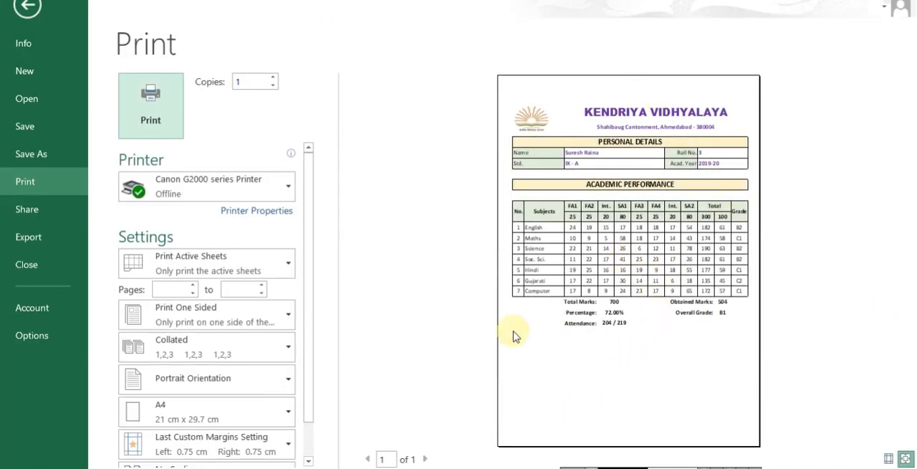
key("Escape")
key("ctrl+End")
key("Left")
key("Left")
key("Left")
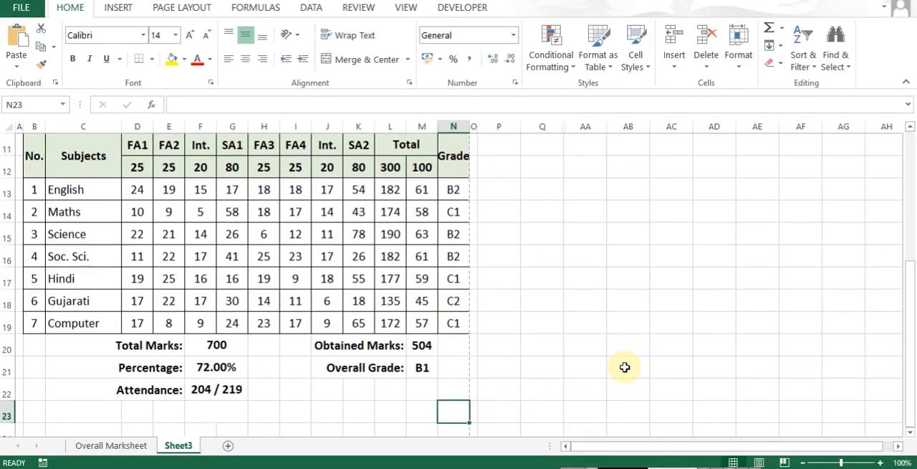
- Enter the label "Teachers Sign." in cell B28, below the attendance summary
key("Home")
key("Down")
key("Down")
key("Down")
key("Down")
key("Right")
key("Up")
key("Up")
key("Up")
key("Right")
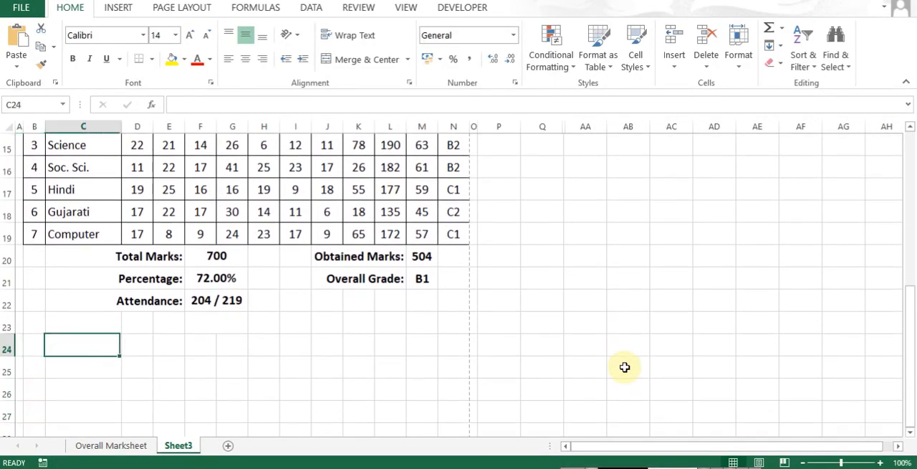
key("Down")
key("Left")
key("Down")
key("Down")
key("Down")
key("Down")
key("Down")
key("Up")
key("Up")
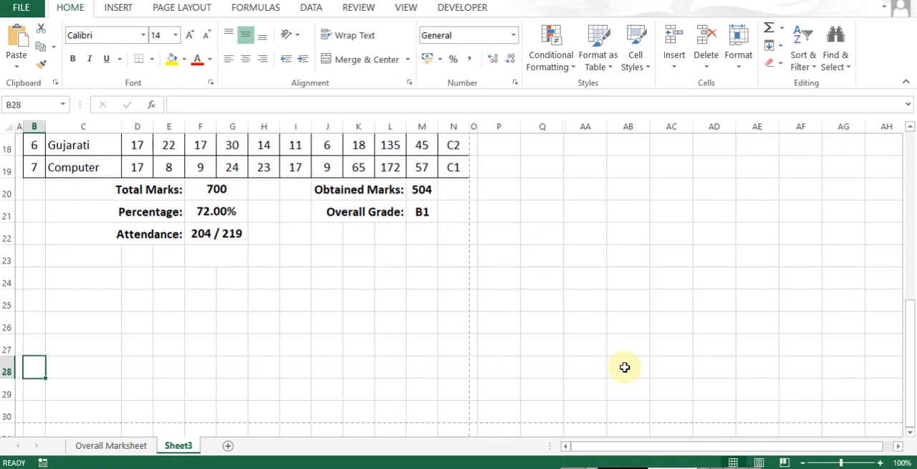
type("Ta")
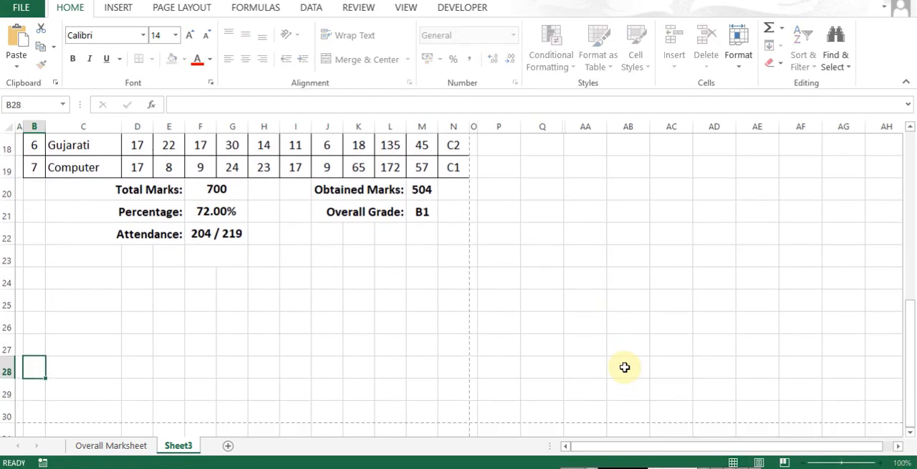
key("Escape")
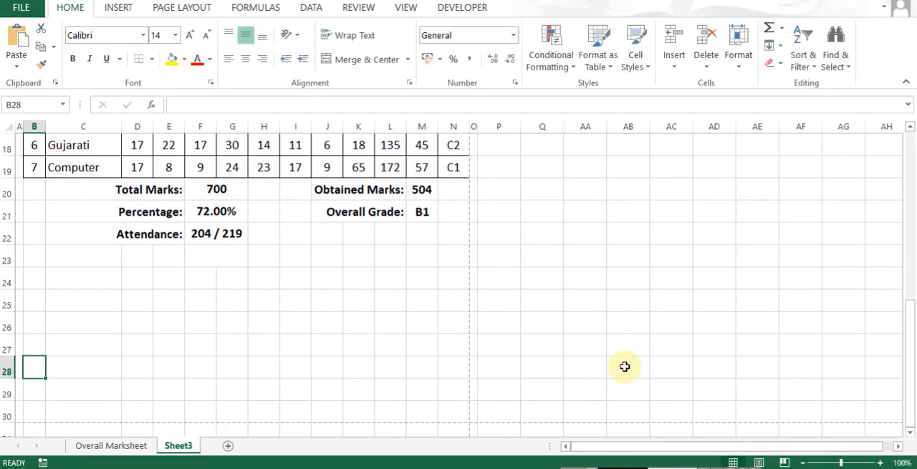
type("Teachers Sog")
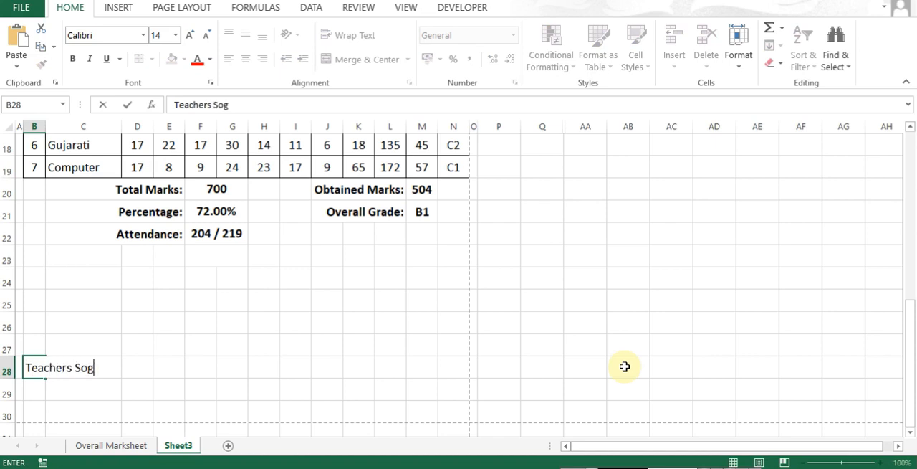
type(".")
key("Return")
- Remove the trailing period from the B28 label so it reads "Teachers Sign", and make it bold
key("Up")
key("F2")
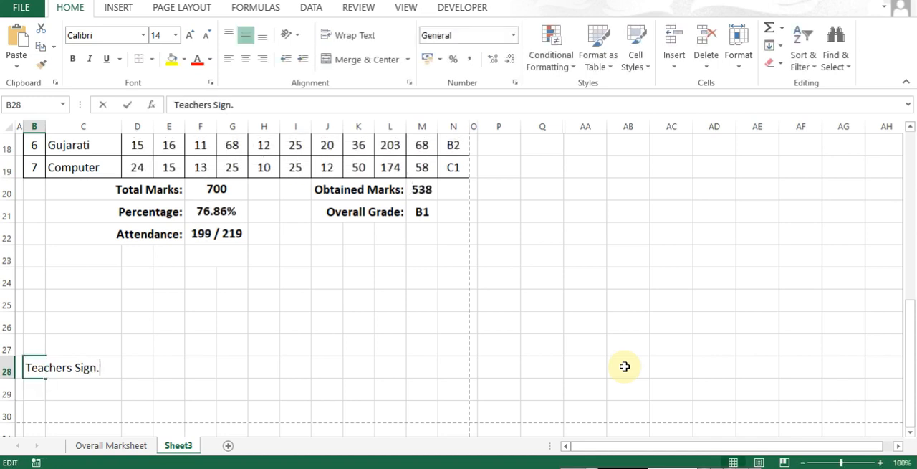
key("BackSpace")
key("Return")
key("Up")
key("ctrl+b")
- Copy the "Teachers Sign" label from B28 to N28 and right-align the copy
key("ctrl+c")
key("Right")
key("Right")
key("Right")
key("Right")
key("Right")
key("Right")
key("Right")
key("Right")
key("Right")
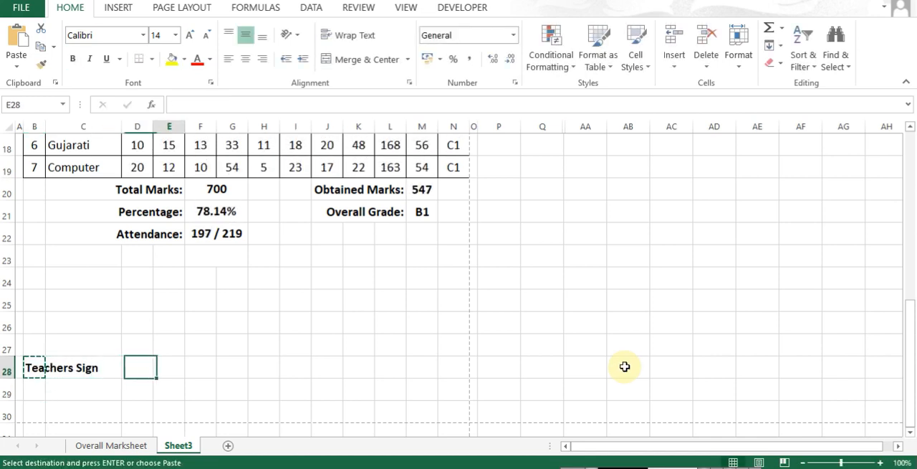
key("Right")
key("Right")
key("Right")
key("Return")
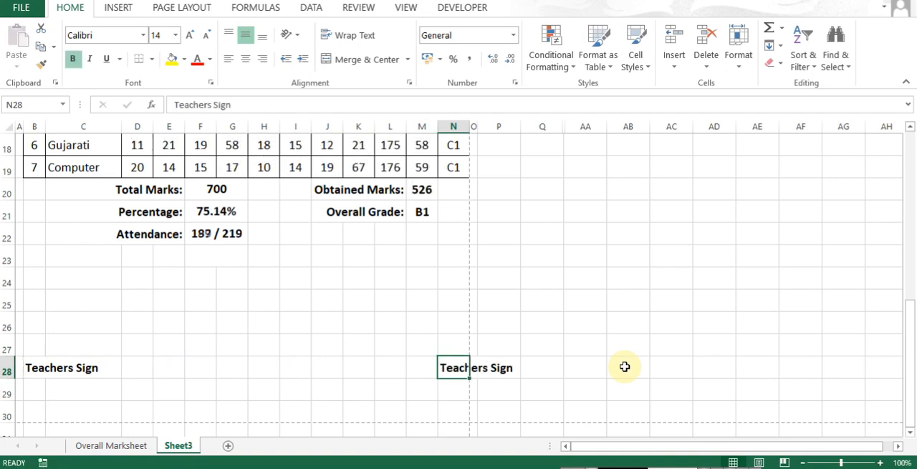
left_click(264, 61)
- Change the N28 label to "Principal's Sign"
key("F2")
key("ctrl+Left")
key("ctrl+shift+Left")
type("Prin")
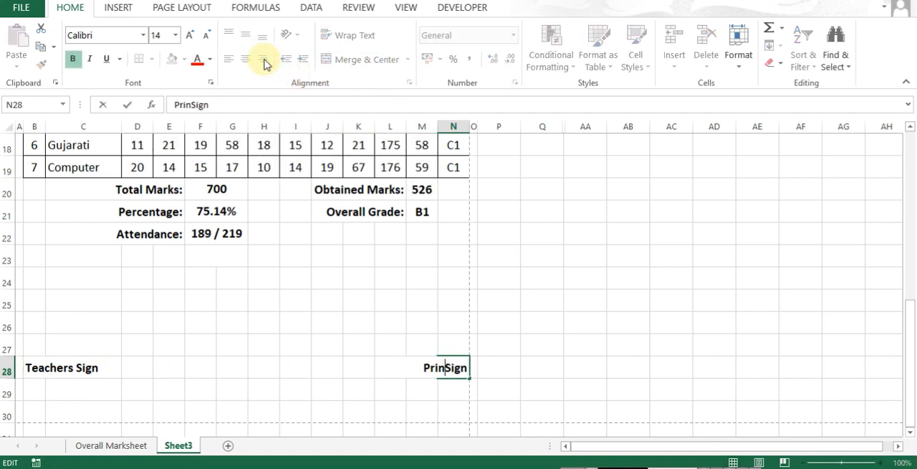
type("cipal's")
key("ctrl+Return")
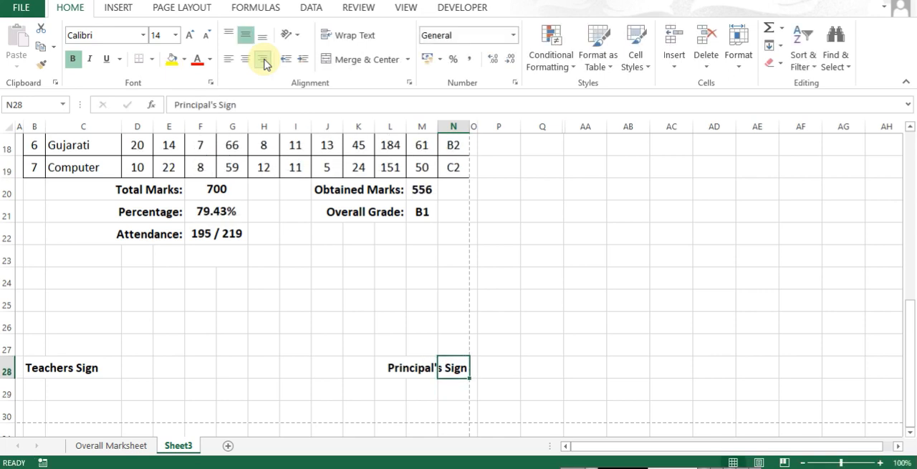
- Enter the label "School Seal" in G28 and make it bold
key("Left")
key("Left")
key("Left")
key("Left")
key("Left")
key("Left")
key("Left")
type("Sc")
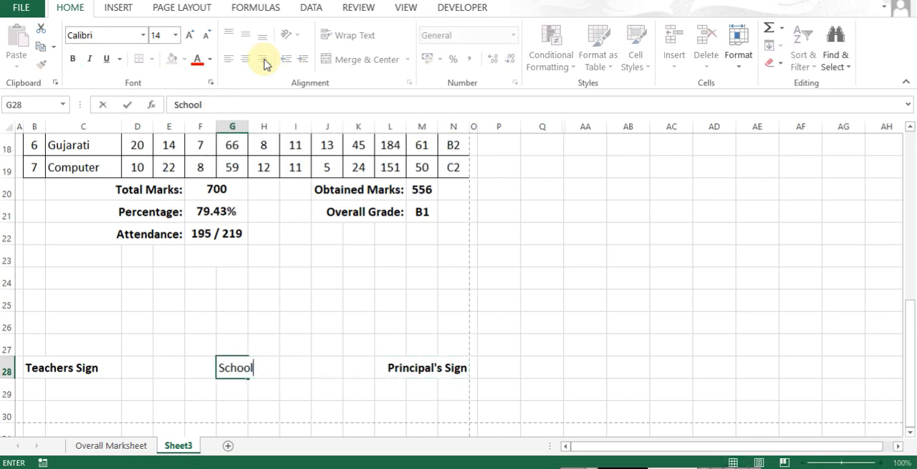
key("ctrl+Return")
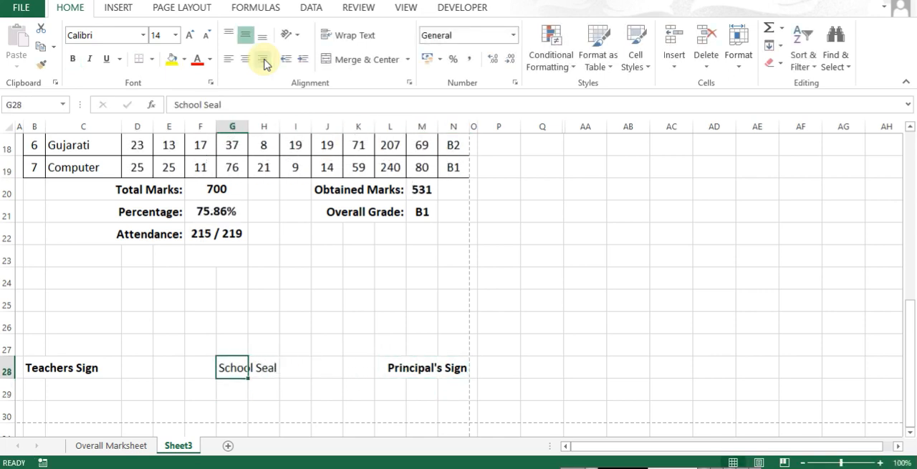
- Move the "Teachers Sign" label from B28 to F28
key("Left")
key("Left")
key("Left")
key("Left")
key("Left")
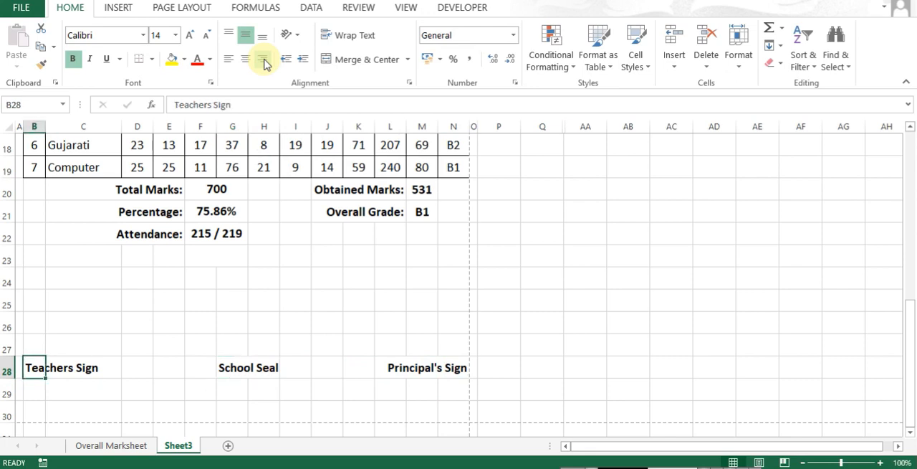
key("ctrl+x")
key("Right")
key("Right")
key("Right")
key("Right")
key("ctrl+v")
- Move the "School Seal" label from G28 to B28
key("Right")
key("ctrl+x")
key("Left")
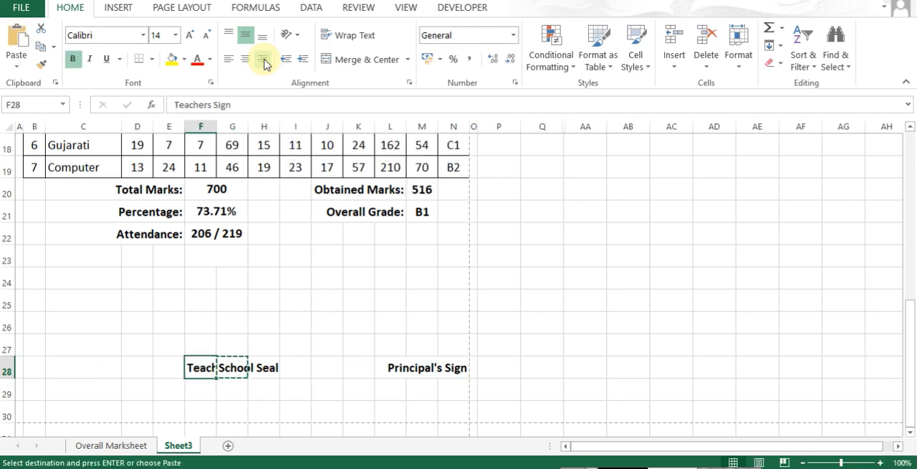
key("Right")
key("Left")
key("ctrl+Left")
key("Right")
key("ctrl+v")
- Move the "Teachers Sign" label from F28 to G28
key("Right")
key("Right")
key("Right")
key("Right")
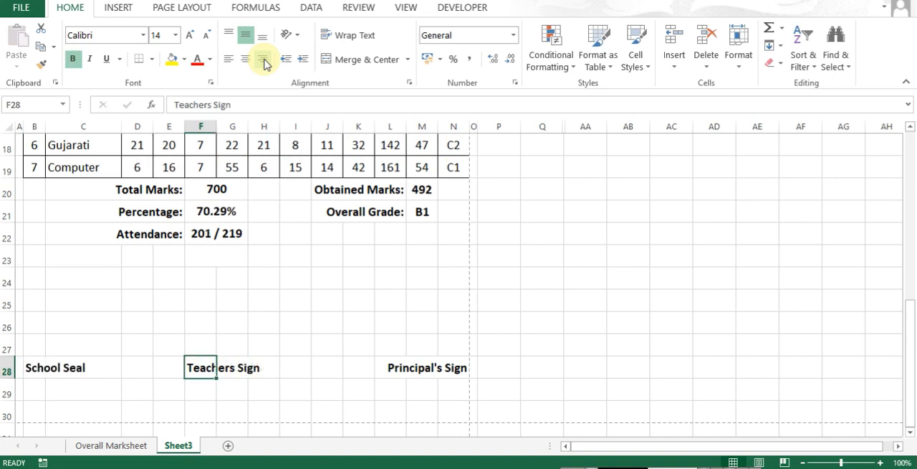
key("ctrl+x")
key("Right")
key("ctrl+v")
key("ctrl+Right")
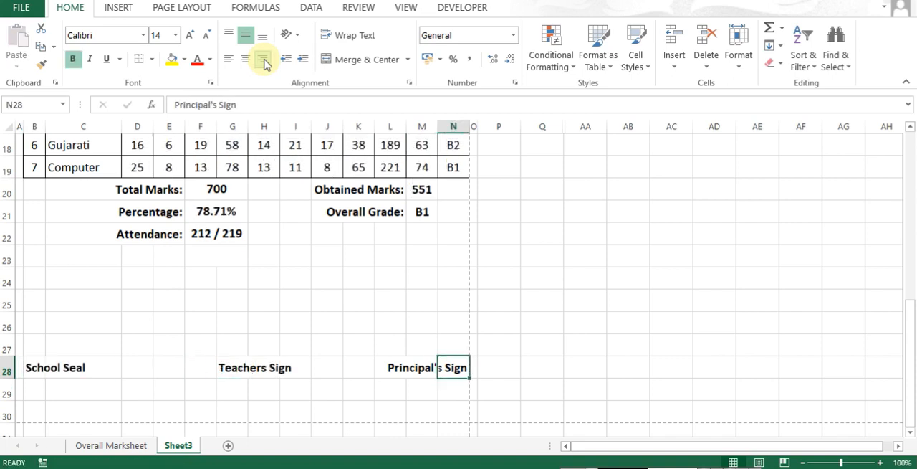
key("ctrl+Left")
key("ctrl+Left")
key("ctrl+Right")
key("Right")
key("Right")
key("Right")
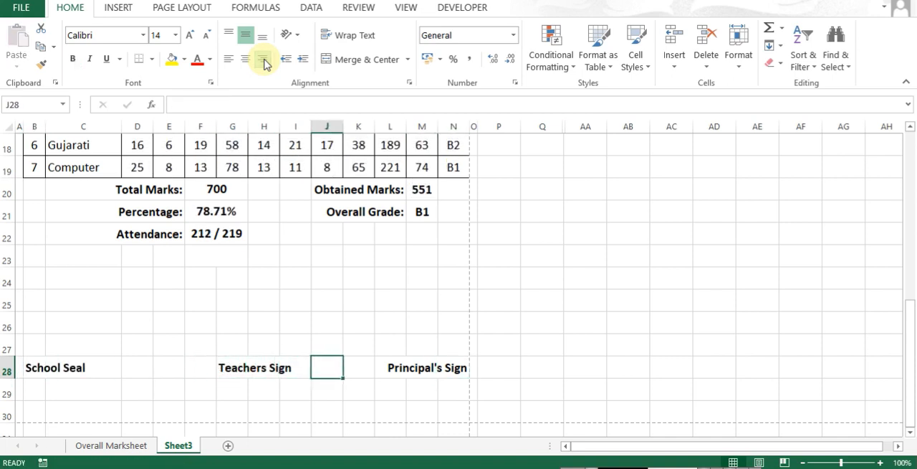
key("Down")
- Set row 29 below the signature labels to the same narrow row height as row 1
key("Right")
key("Right")
key("Right")
key("ctrl+Home")
key("Right")
key("alt+o")
key("r")
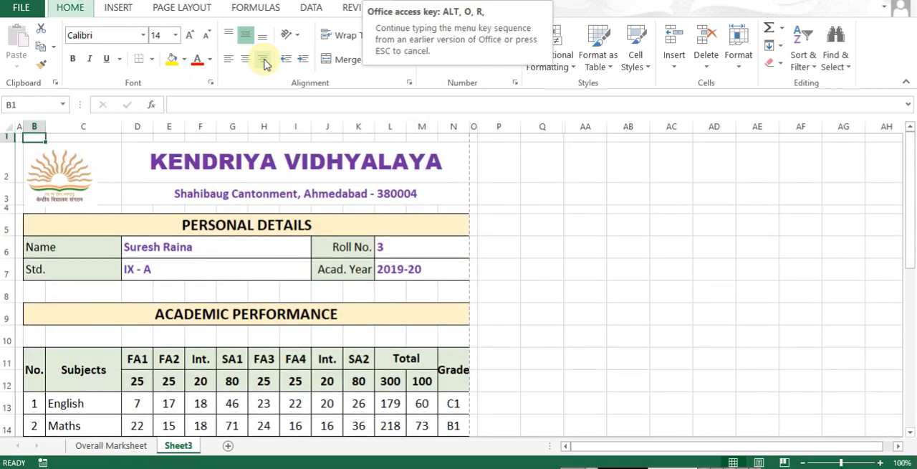
key("e")
key("Return")
key("ctrl+End")
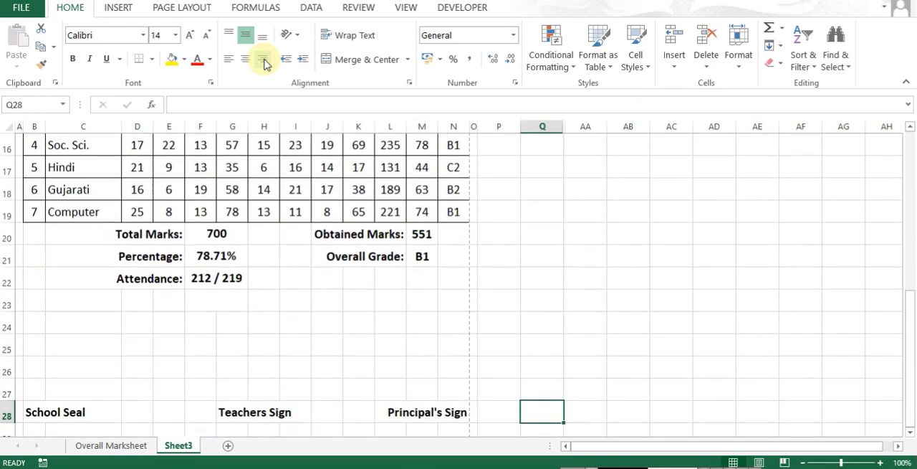
- Apply a thick outline border around the whole report card, A1:O29
key("ctrl+shift+Home")
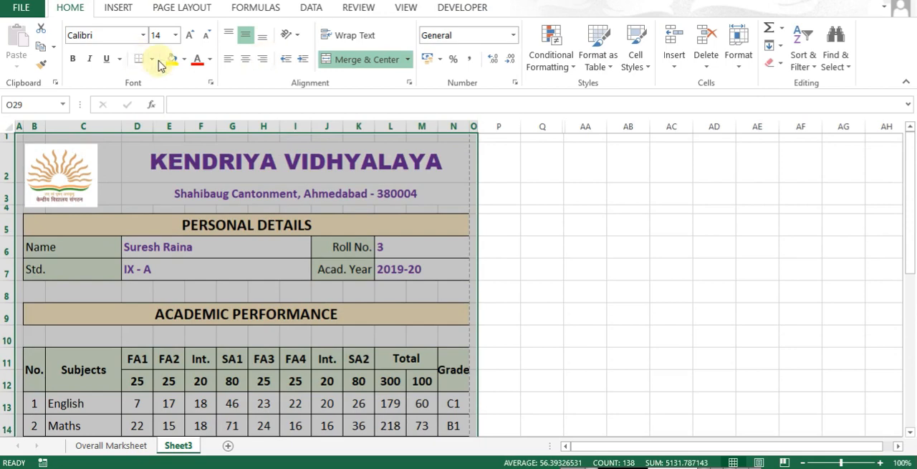
key("ctrl+1")
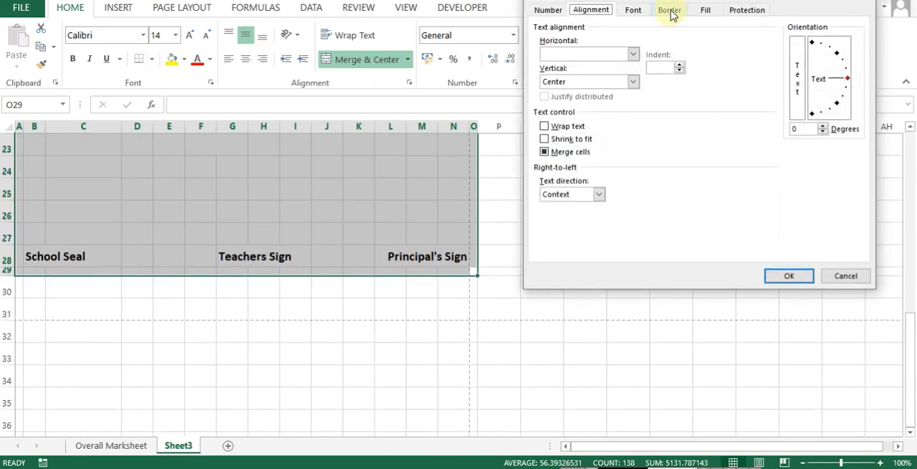
left_click(671, 15)
left_click(602, 107)
left_click(720, 56)
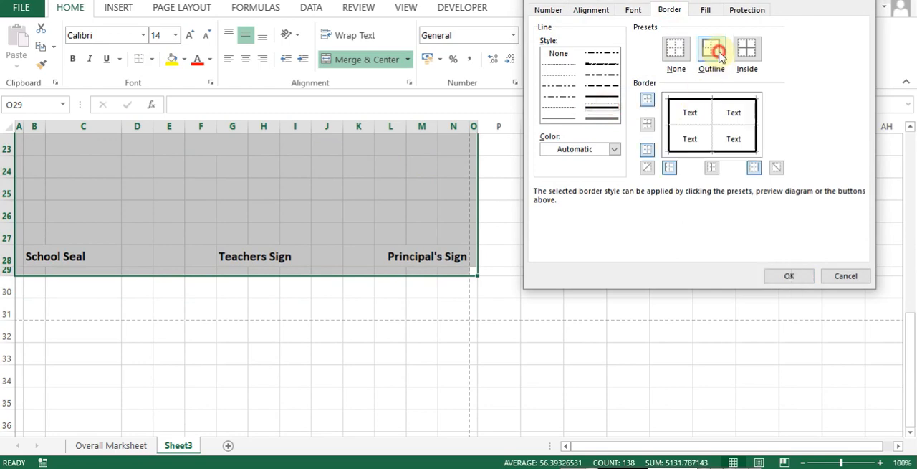
left_click(801, 274)
left_click(534, 238)
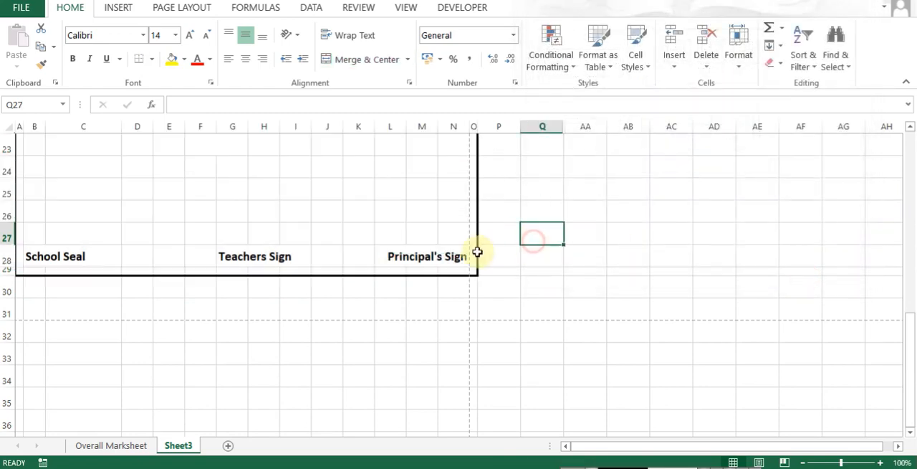
- Check both pages of the bordered report card in the print preview
scroll(501, 236, "up", 1)
key("ctrl+p")
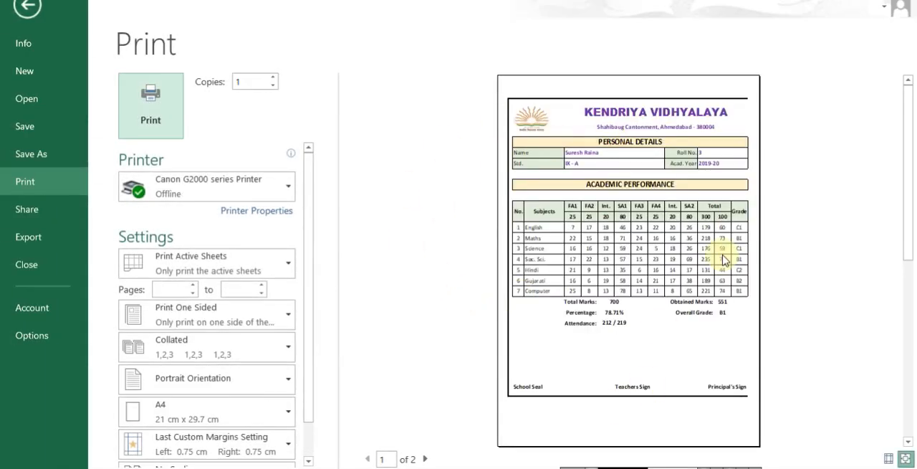
left_click(426, 459)
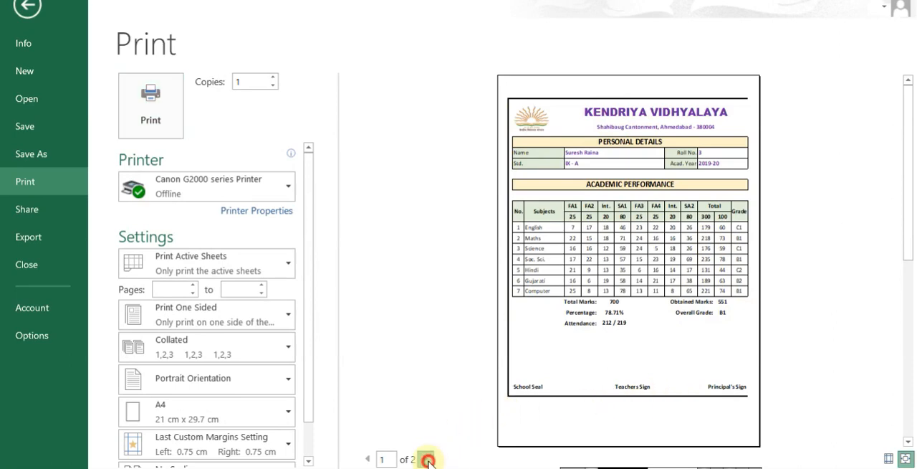
left_click(366, 459)
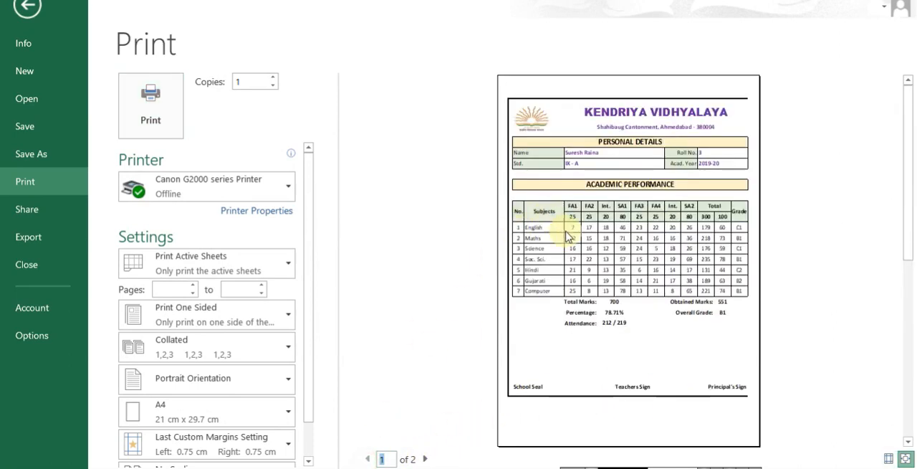
key("Escape")
- Narrow the Subjects column C slightly and check the report card's page fit in the print preview
scroll(342, 268, "up", 3)
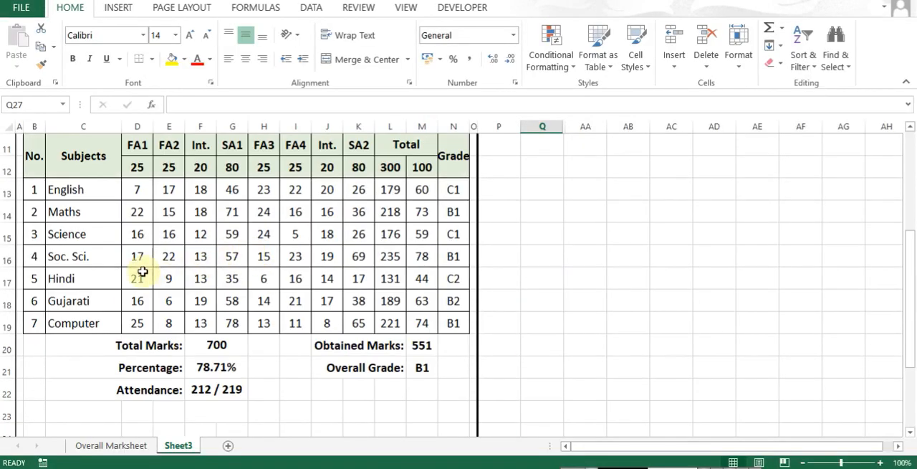
scroll(143, 275, "up", 4)
scroll(108, 305, "down", 2)
left_click(90, 252)
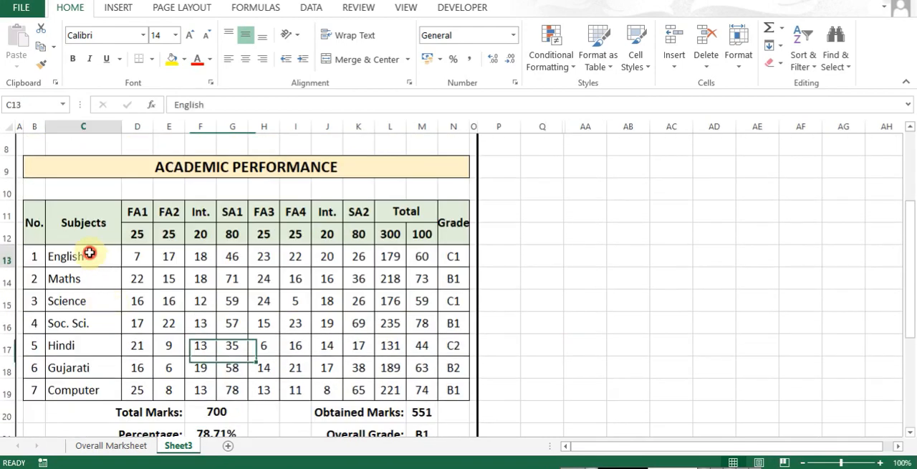
scroll(90, 252, "down", 2)
left_click(89, 258)
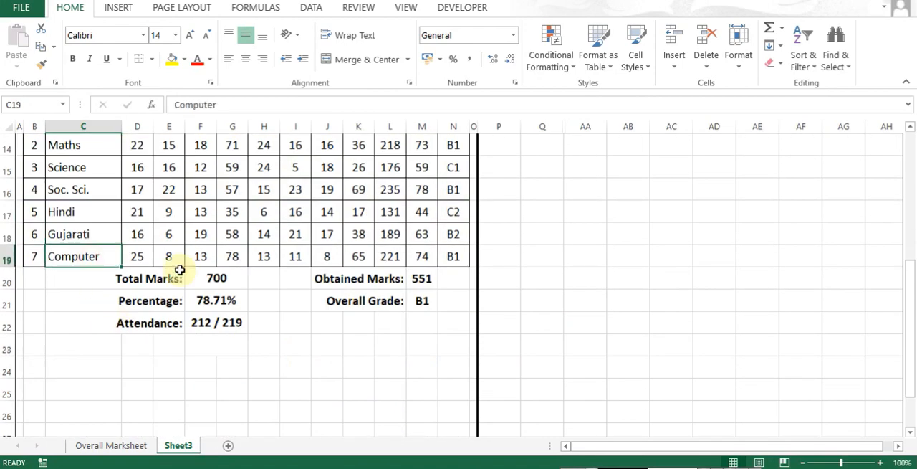
key("alt+o")
key("c")
key("w")
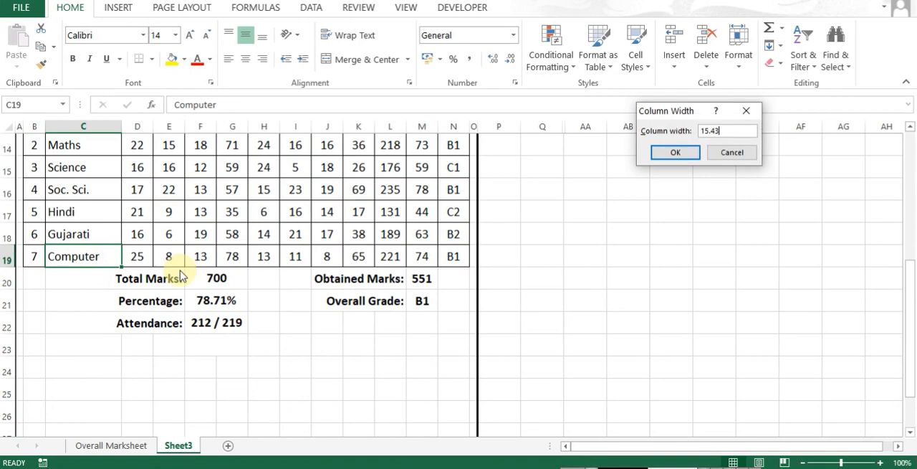
key("Return")
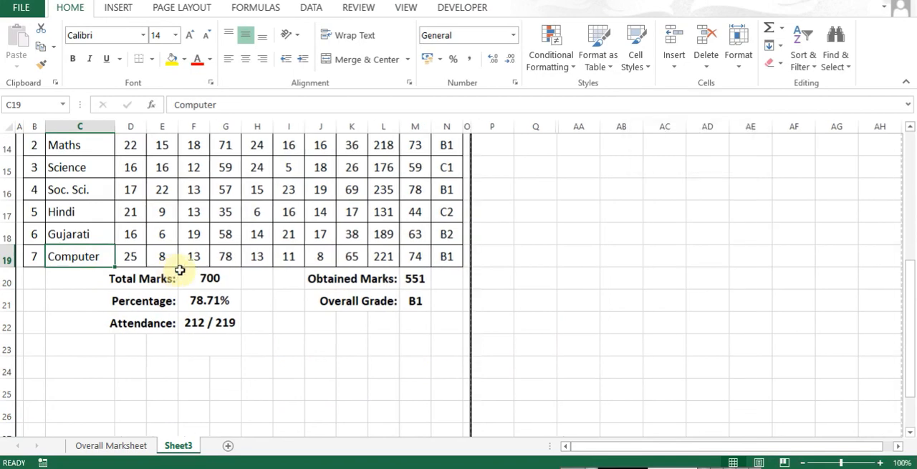
key("ctrl+p")
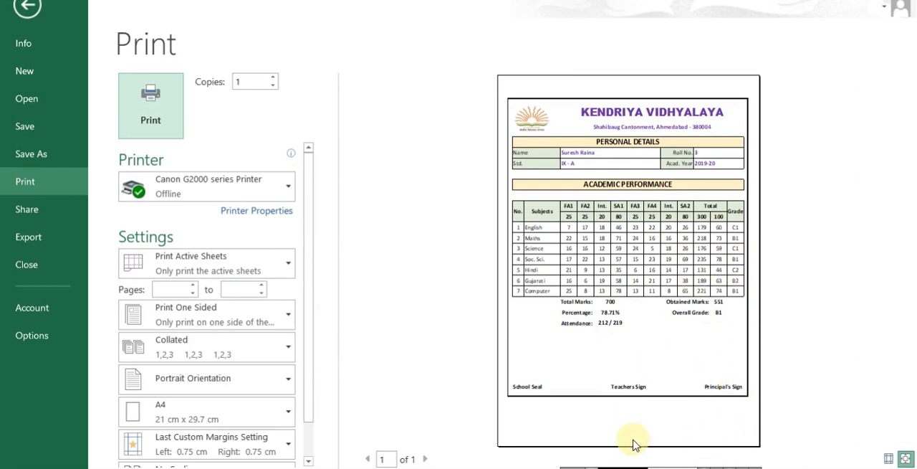
key("Escape")
- Set the row height of the marks table and its header, rows 11 to 19, to 30 and check the print preview
scroll(236, 334, "up", 2)
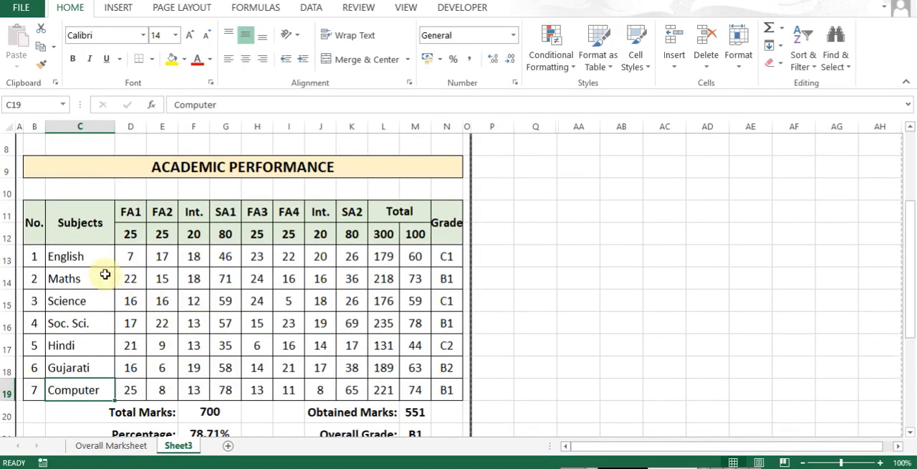
left_click(95, 257)
key("Right")
key("ctrl+shift+Down")
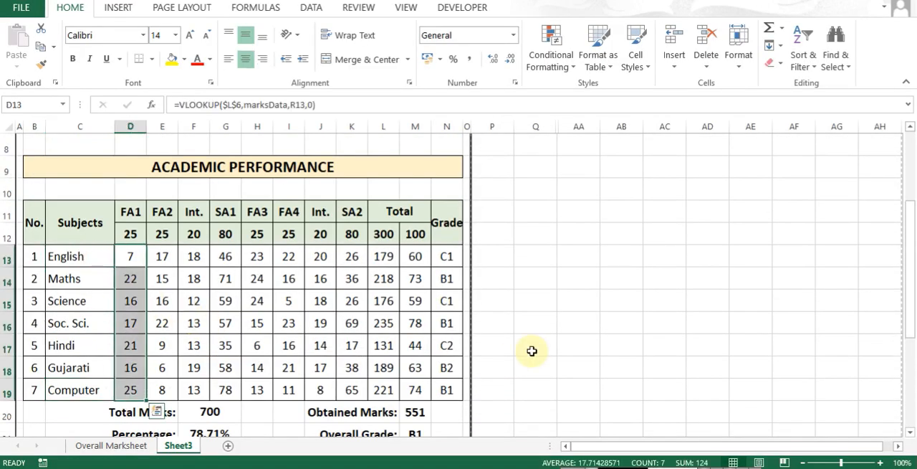
key("alt+h")
key("o")
key("h")
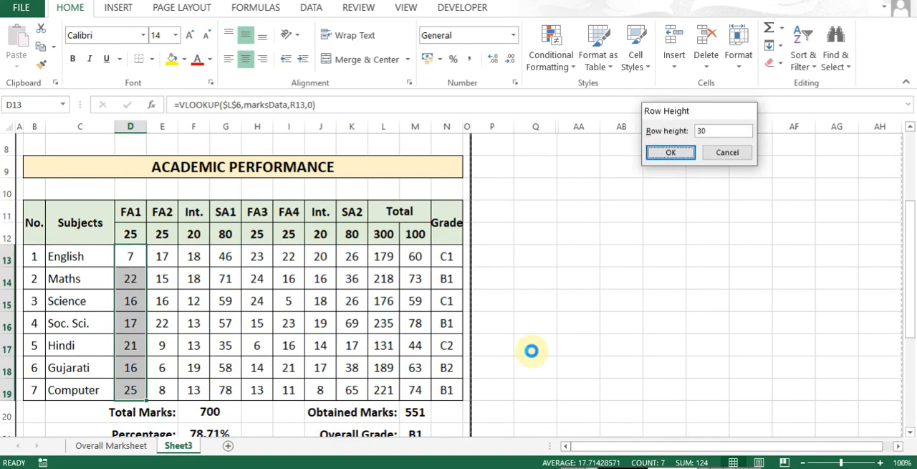
key("Return")
key("Up")
key("Up")
key("F4")
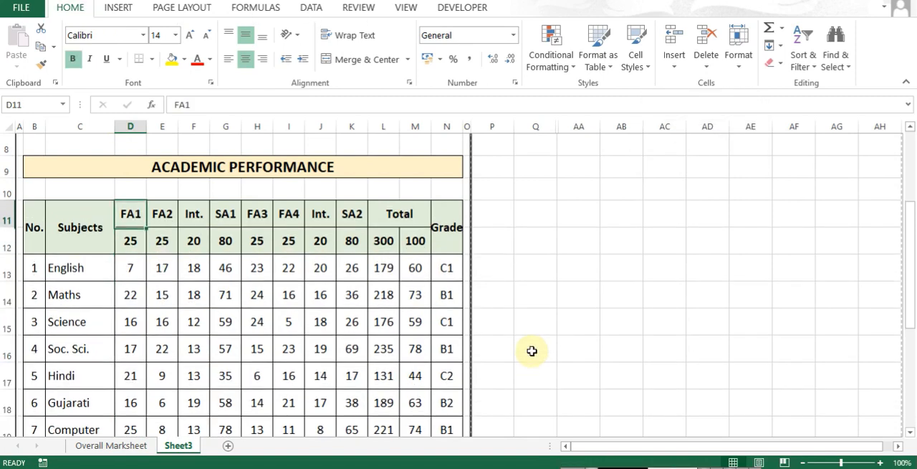
key("ctrl+p")
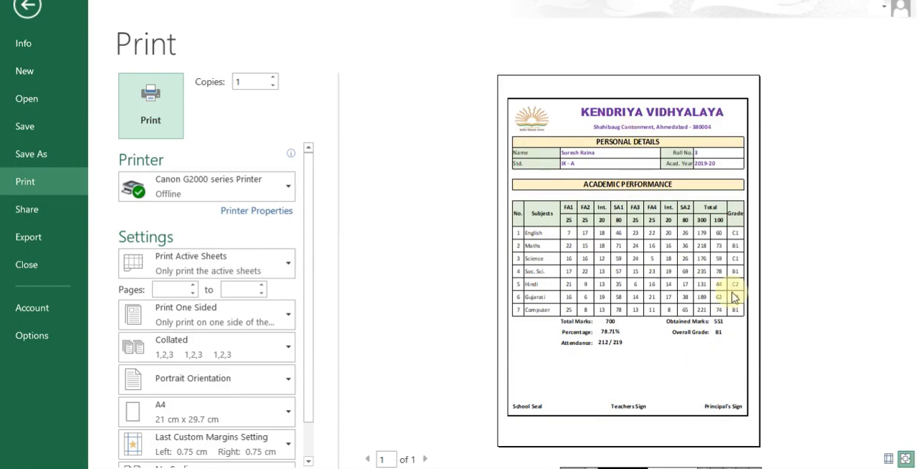
key("Escape")
- Delete the blank rows directly below and above the ACADEMIC PERFORMANCE heading
key("Up")
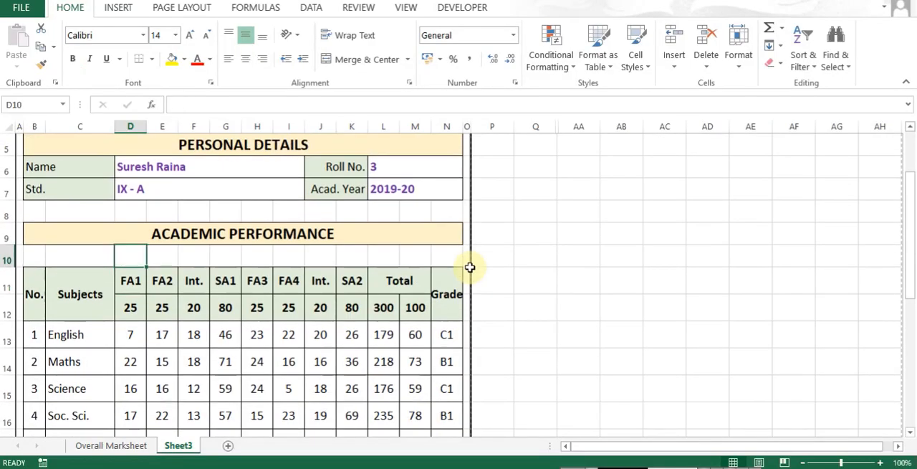
key("ctrl+minus")
key("r")
key("Return")
key("Up")
key("Up")
key("Left")
key("F4")
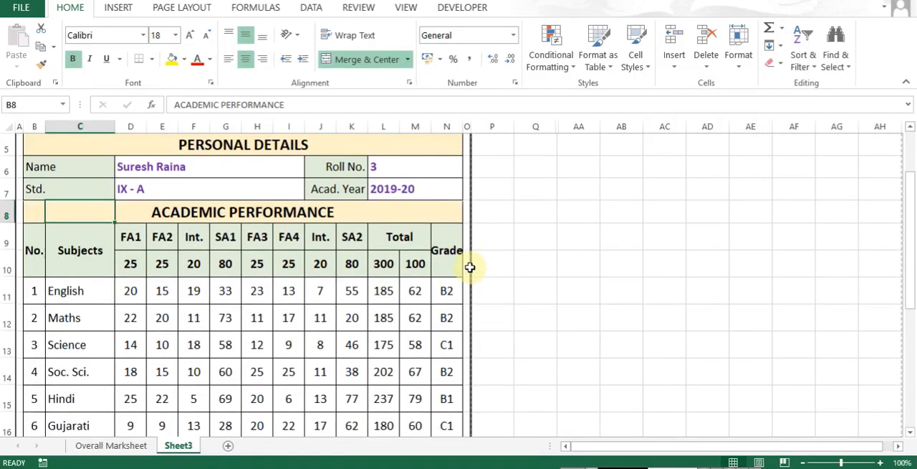
- Give rows 5 to 20, from PERSONAL DETAILS to Attendance, the marks table's row height and check the print preview
key("Left")
key("Up")
key("Up")
key("Up")
key("Up")
key("Up")
key("Up")
key("Down")
key("Down")
key("Down")
key("Right")
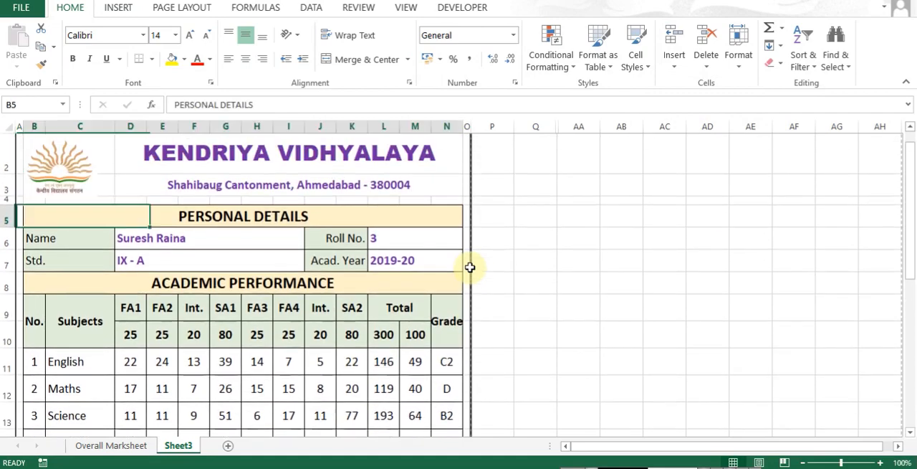
key("ctrl+shift+Down")
key("shift+Down")
key("shift+Down")
key("shift+Down")
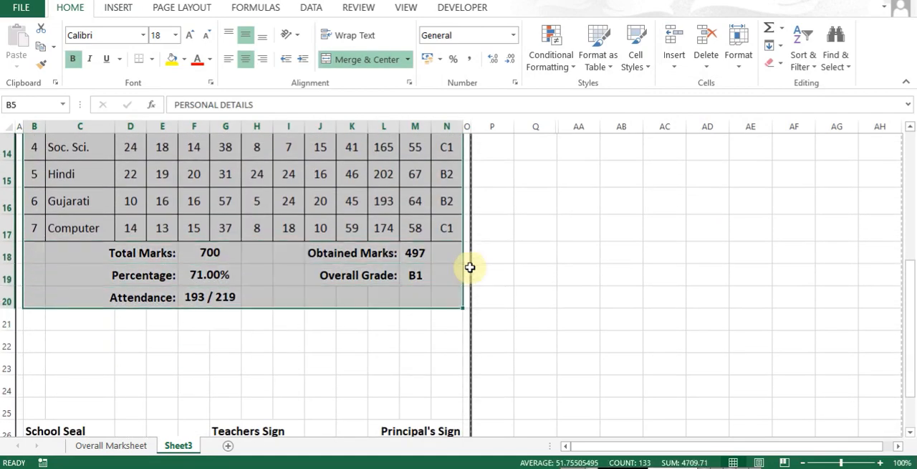
key("alt+o")
type("re28")
key("Return")
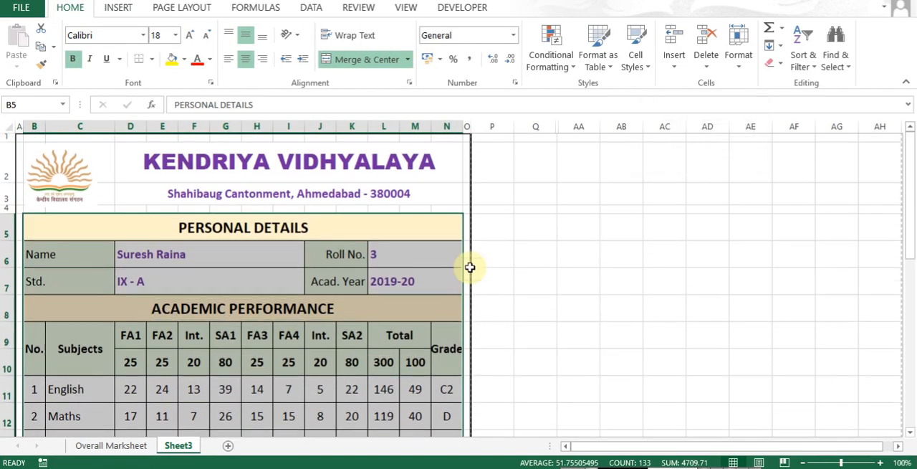
key("ctrl+p")
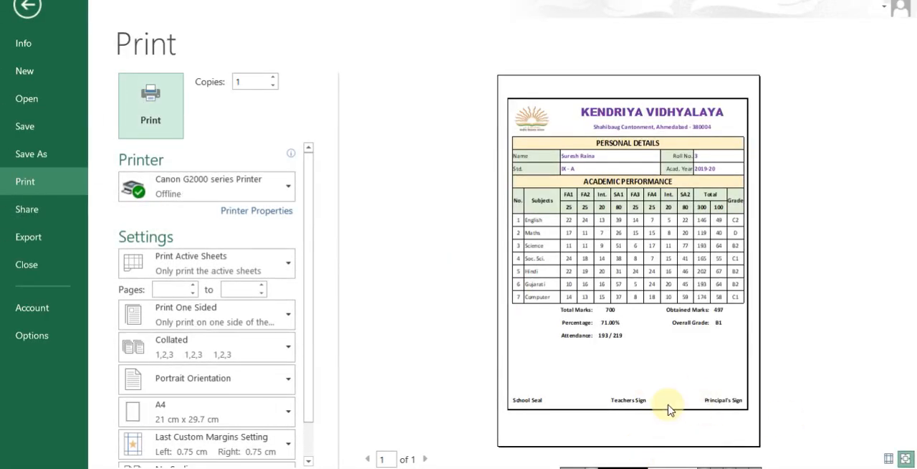
key("Escape")
- Apply an outline border around the results and attendance summary, B18:N20
scroll(47, 336, "down", 1)
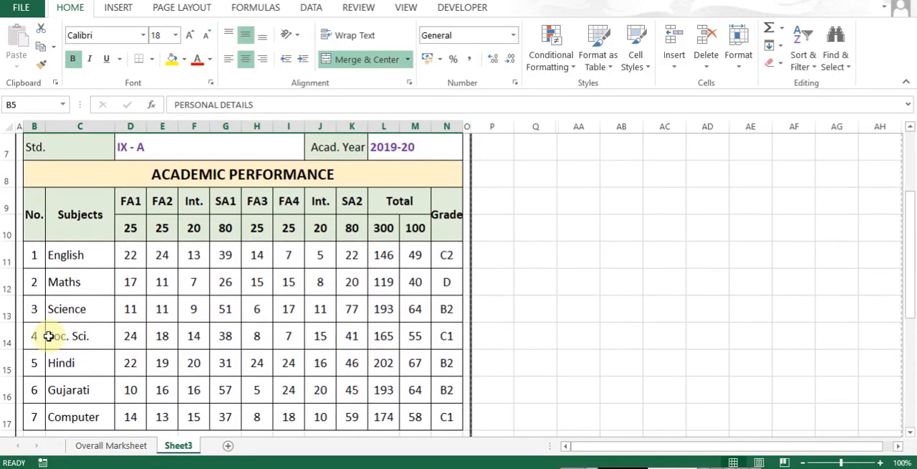
scroll(47, 336, "down", 2)
left_click_drag(28, 283, 437, 330)
key("ctrl+1")
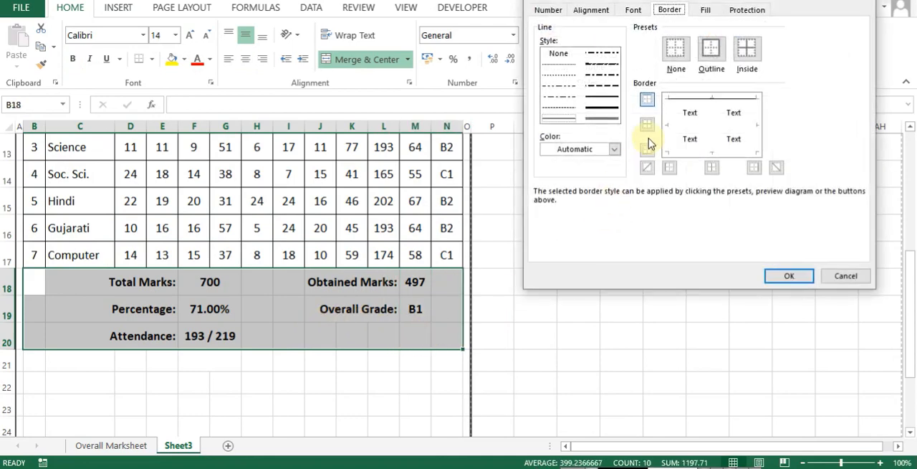
left_click(719, 54)
left_click(788, 276)
- Apply an outline border around the remark and signature area, B21:N26
scroll(127, 328, "down", 2)
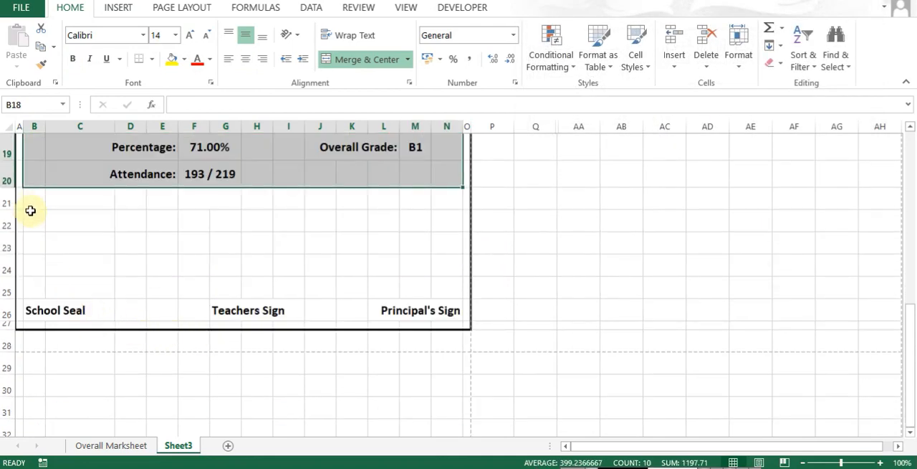
left_click_drag(30, 210, 453, 314)
key("ctrl+1")
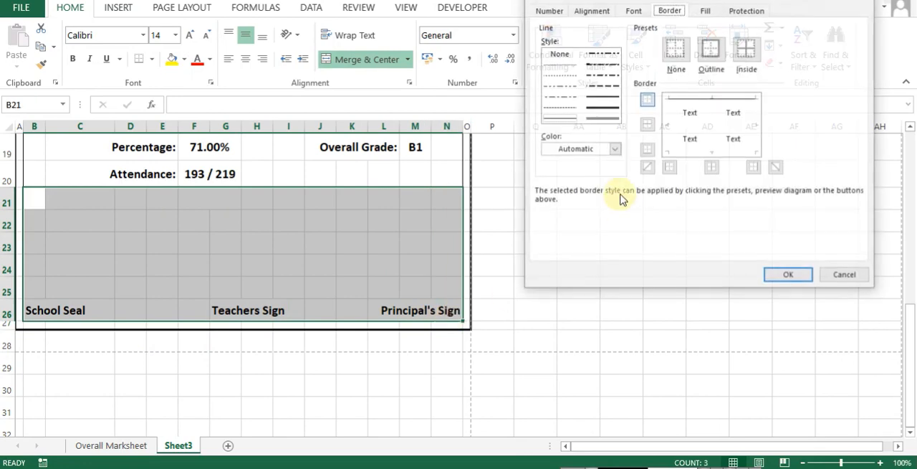
left_click(711, 51)
left_click(778, 276)
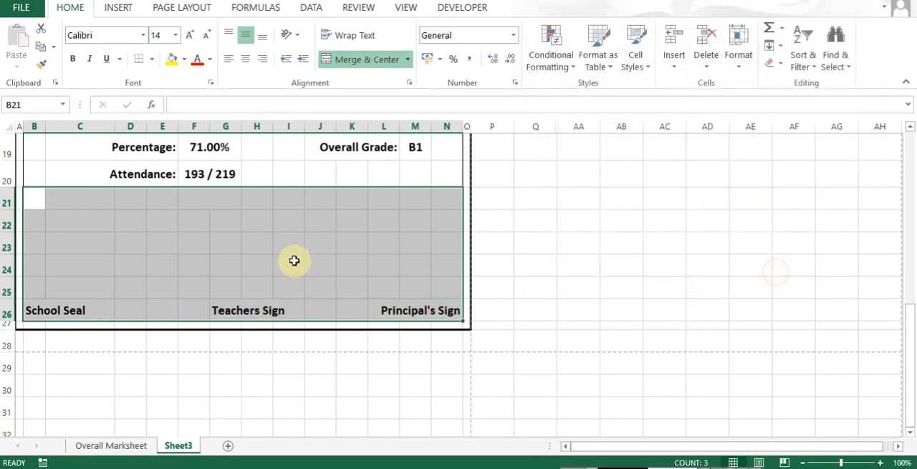
left_click(293, 260)
scroll(225, 260, "up", 2)
scroll(223, 287, "down", 1)
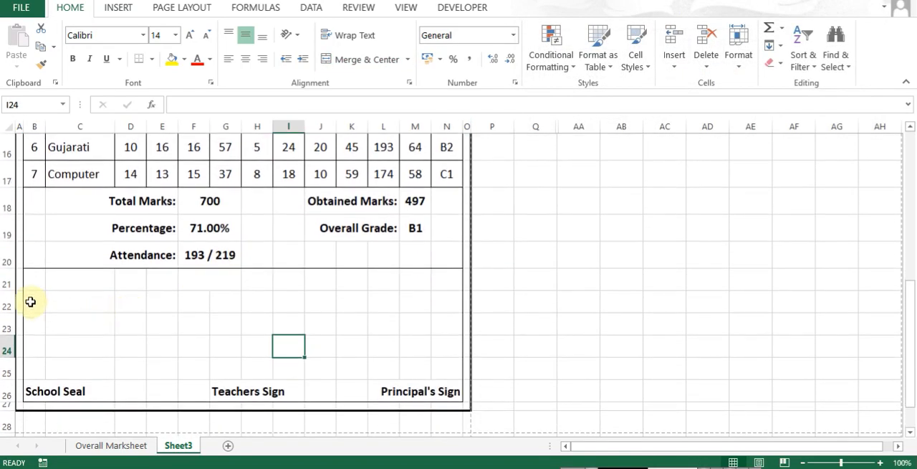
- Enter the label "Teacher's Remark:" in B21 and the remark "PASSED & PROMOTED TO NEXT SECTION." starting in column E
left_click_drag(33, 325, 385, 307)
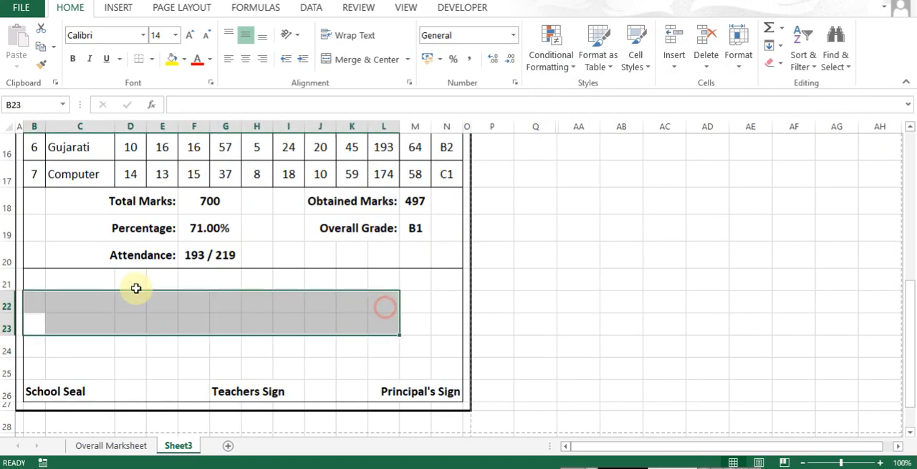
left_click(42, 282)
type("Teacher's Remark")
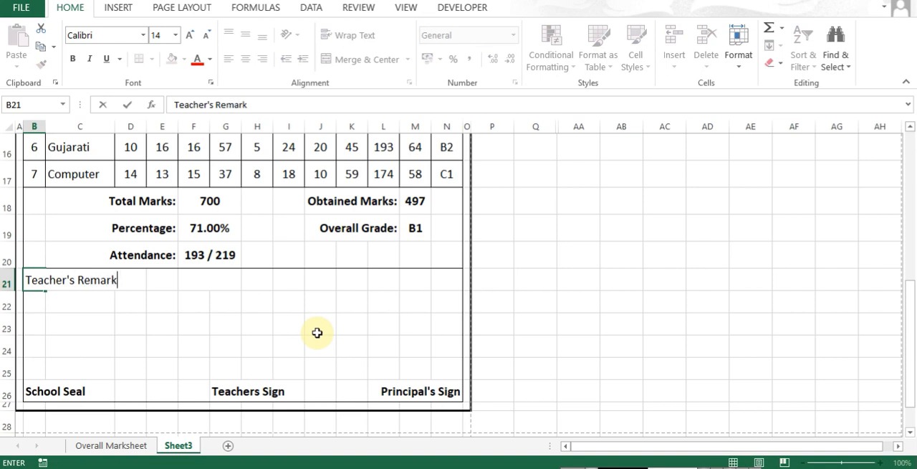
type(":")
key("Return")
key("Up")
key("Right")
key("Right")
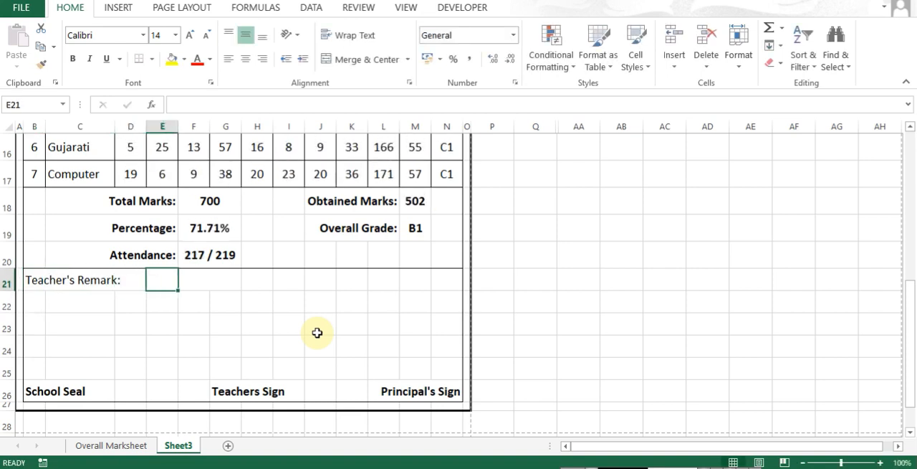
type("PASSED & PROMOTED TO NEXT SECTION.")
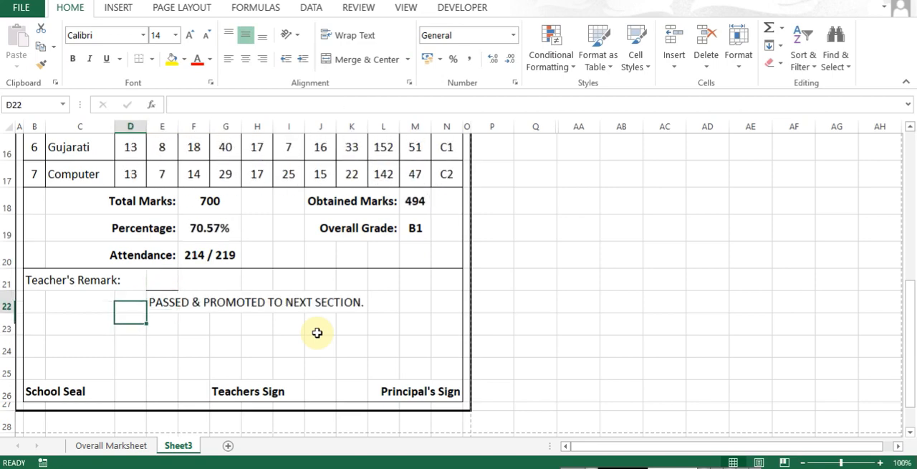
- Move the "Teacher's Remark:" label to B22, and make the remark in E22 bold without its stray border
key("Right")
key("ctrl+1")
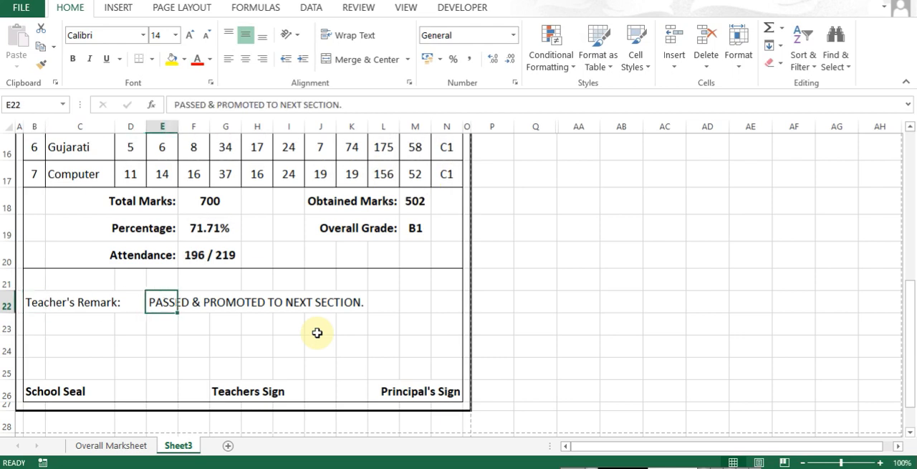
key("ctrl+b")
key("Return")
key("Left")
key("Left")
key("Up")
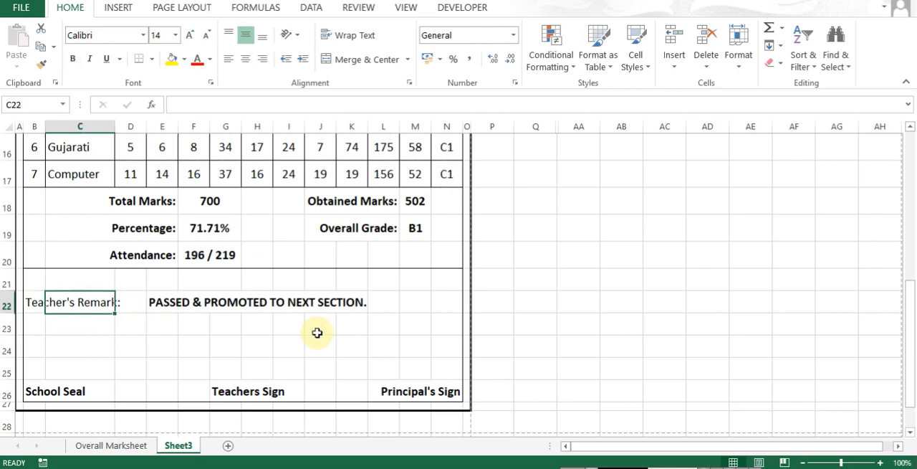
- Add a bottom border under B23:N23 to separate the teacher's remark from the signature area, and check the print preview
key("Left")
key("Down")
key("shift+Right")
key("shift+Right")
key("shift+Right")
key("shift+Right")
key("shift+Right")
key("shift+Right")
key("shift+Right")
key("shift+Right")
key("shift+Right")
key("shift+Right")
key("shift+Right")
key("shift+Right")
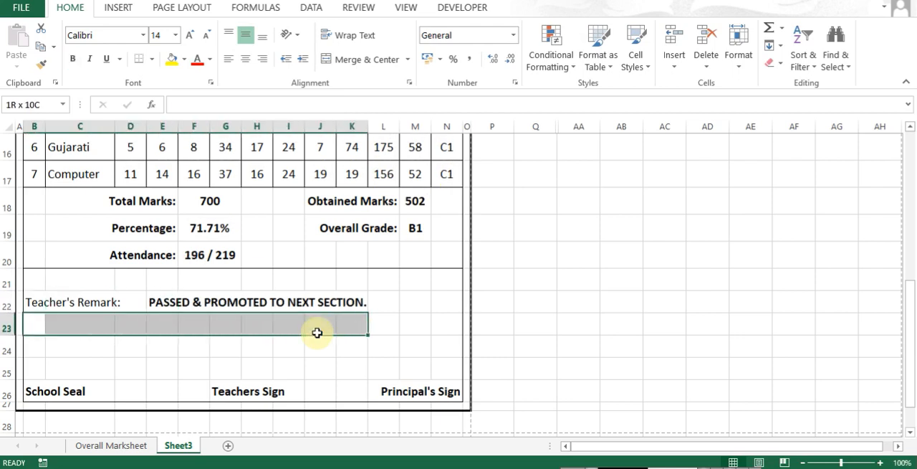
key("ctrl+1")
key("alt+b")
key("Return")
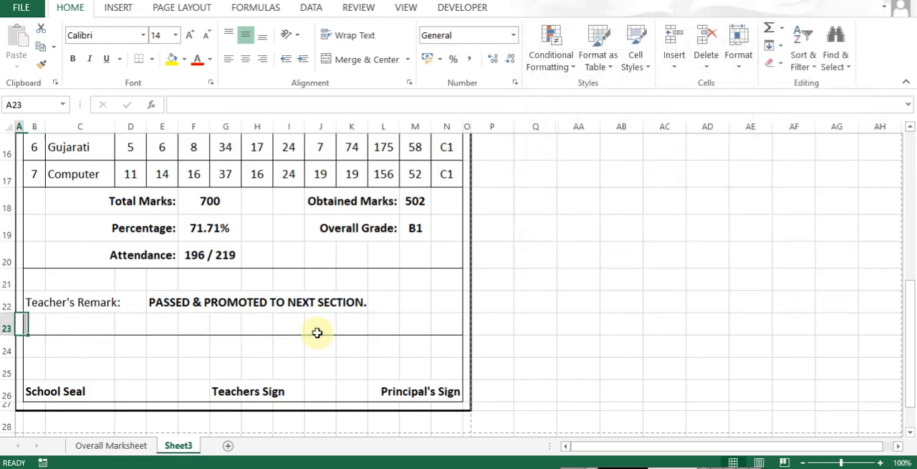
key("ctrl+p")
key("Escape")
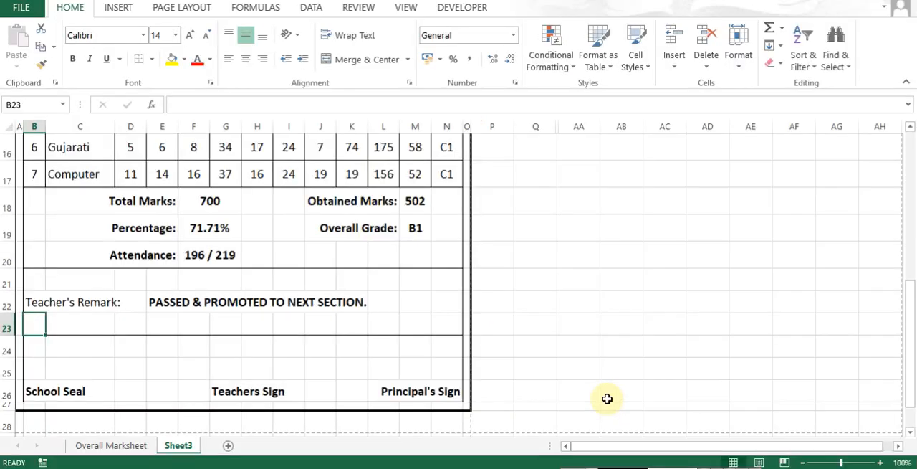
- Insert a blank row at row 25 to enlarge the space above the signature labels
key("Down")
key("Down")
key("Right")
key("ctrl+shift+plus")
key("alt+r")
key("Return")
key("Left")
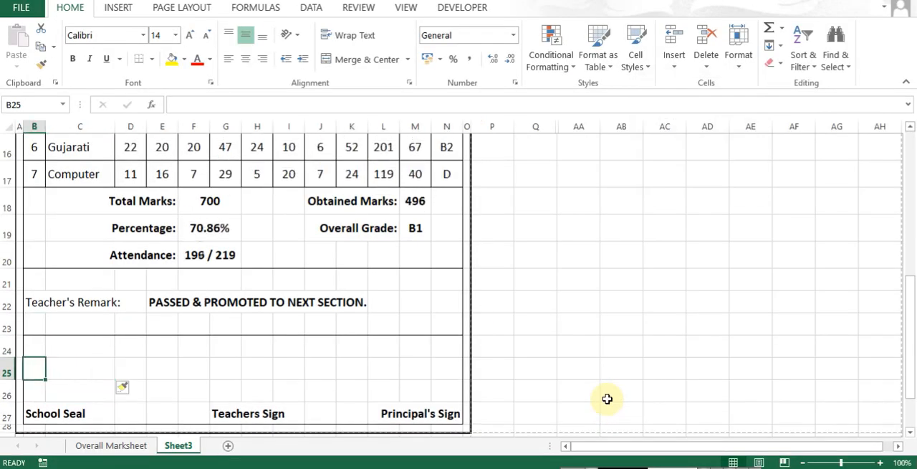
- Try inserting another blank row at row 22 above the teacher's remark and check the page fit in the print preview
key("Up")
key("Up")
key("Up")
key("ctrl+shift+plus")
key("alt+r")
key("Return")
key("ctrl+p")
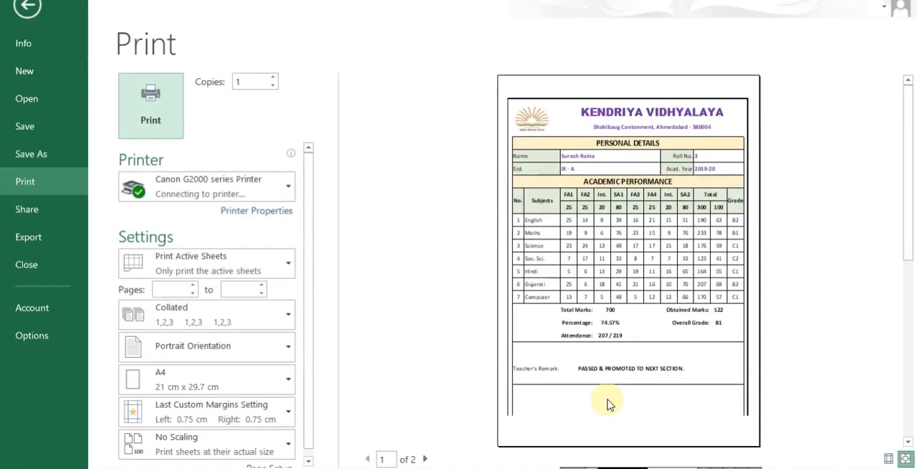
key("Escape")
- Delete the extra blank row 22 above the teacher's remark and check the page fit in the print preview
key("ctrl+minus")
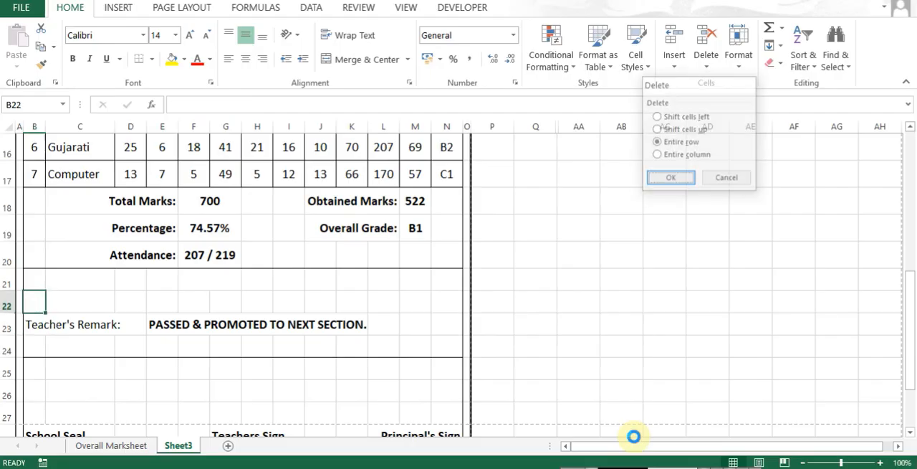
key("alt+r")
key("Return")
key("ctrl+p")
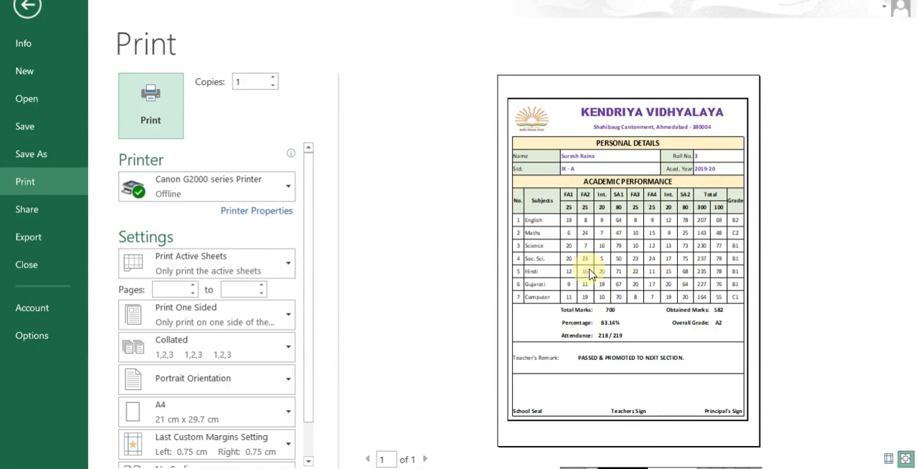
key("Escape")
- Centre the roll number in L6 and the academic year in L7 horizontally
key("ctrl+Home")
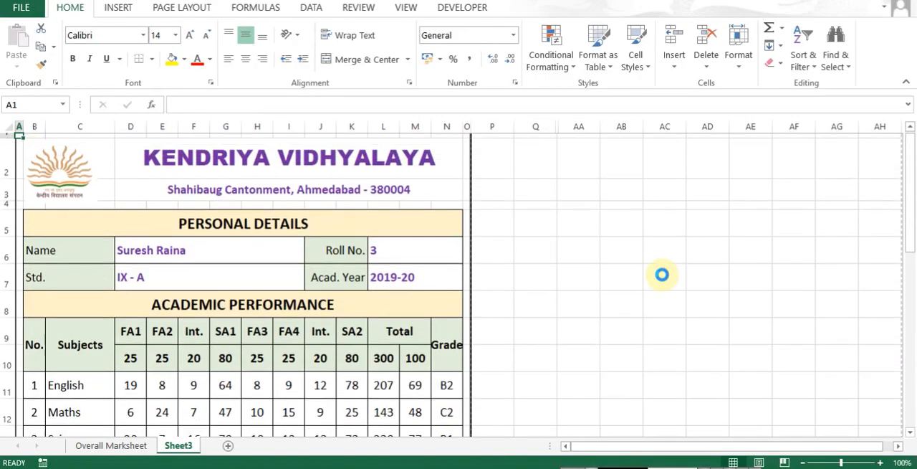
key("Right")
key("Down")
key("Down")
left_click(414, 255)
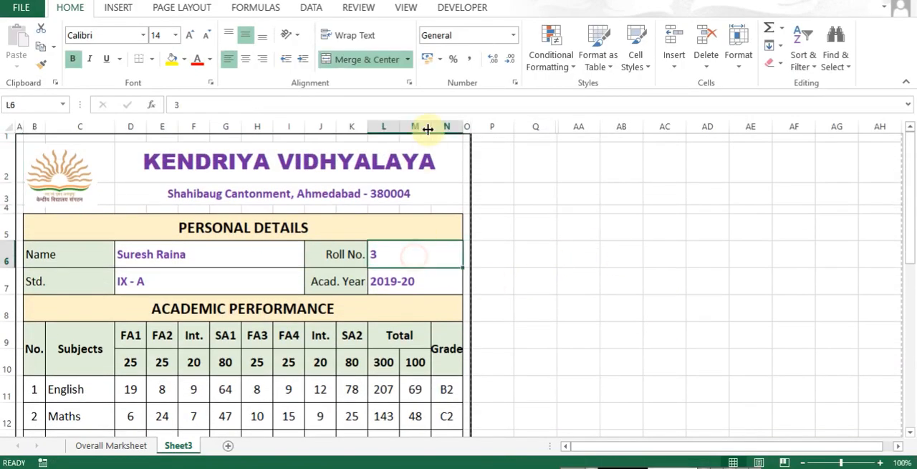
left_click(245, 59)
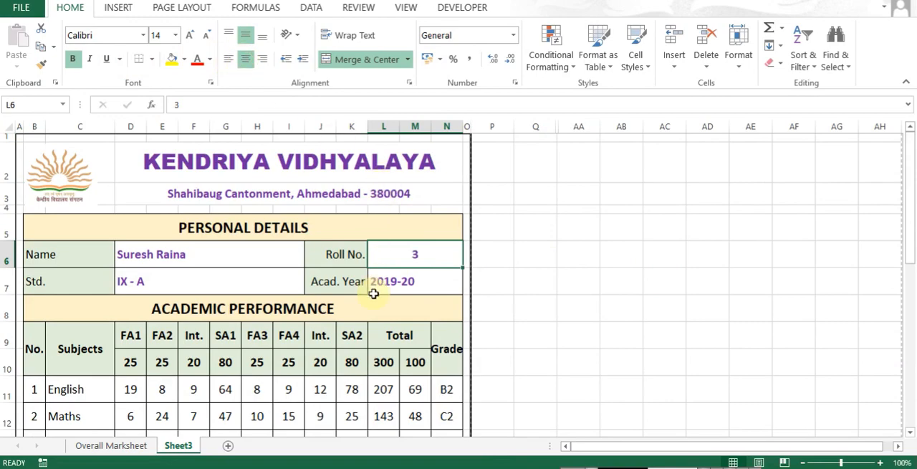
left_click(393, 282)
left_click(248, 59)
- Set the roll number in L6 to 1 and check that student's marks and result summary
scroll(272, 242, "down", 2)
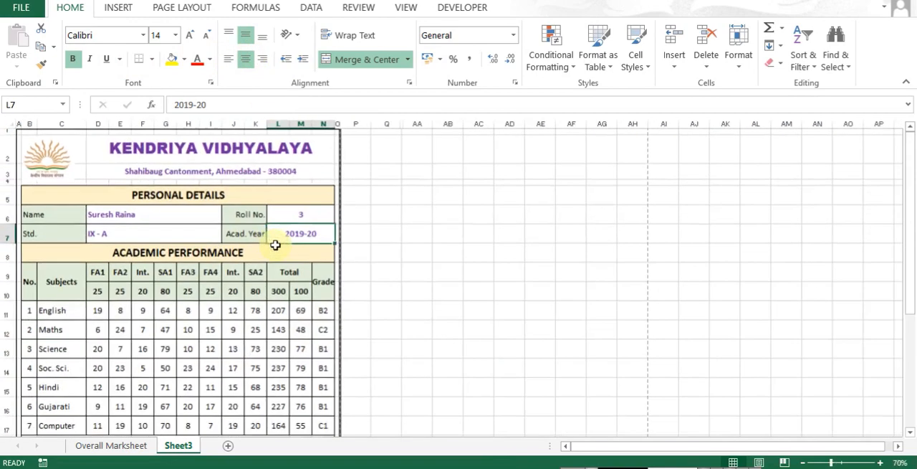
scroll(288, 287, "down", 1)
scroll(286, 298, "down", 1)
scroll(293, 301, "up", 2)
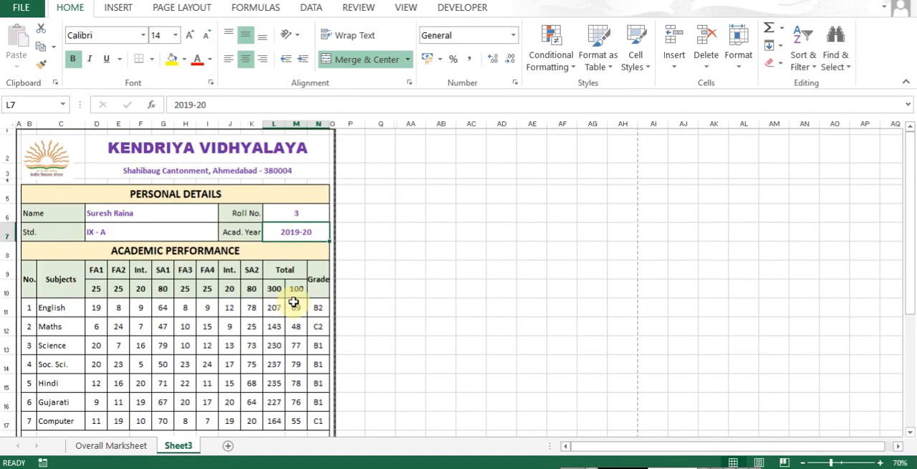
left_click(299, 209)
type("1")
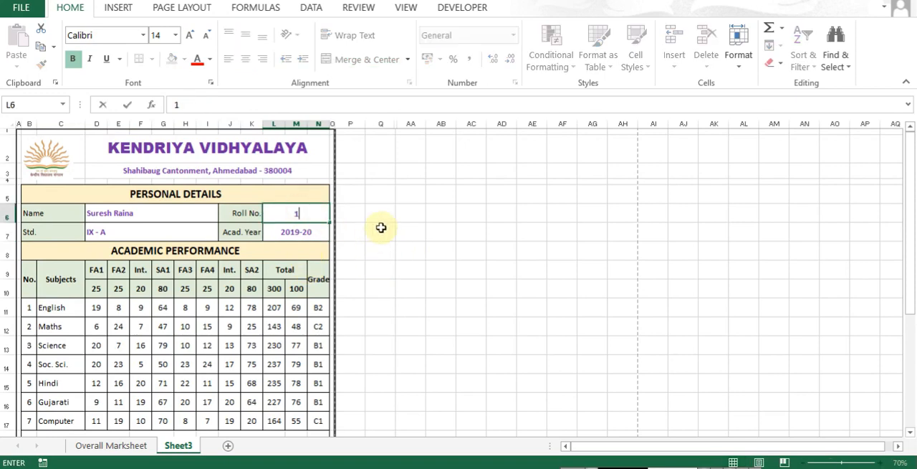
left_click(381, 228)
scroll(263, 294, "down", 2)
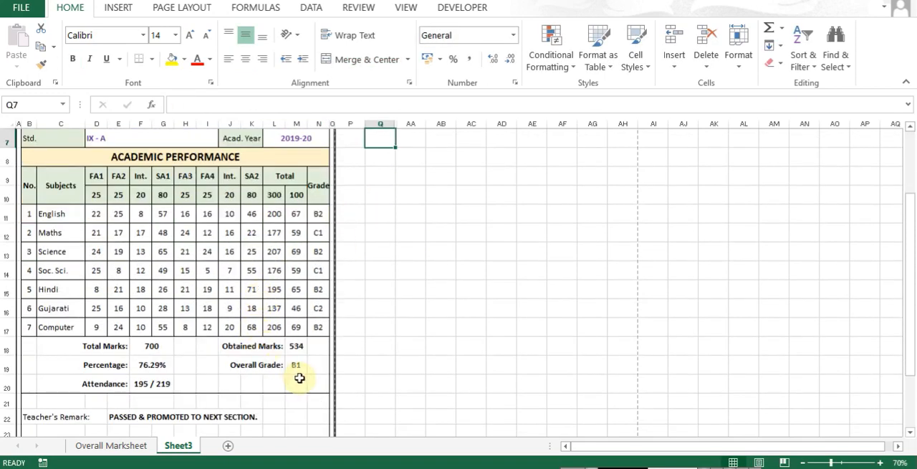
- Set the roll number in L6 to 2 and look over that student's report card
scroll(286, 308, "up", 2)
left_click(293, 213)
type("2")
left_click(377, 264)
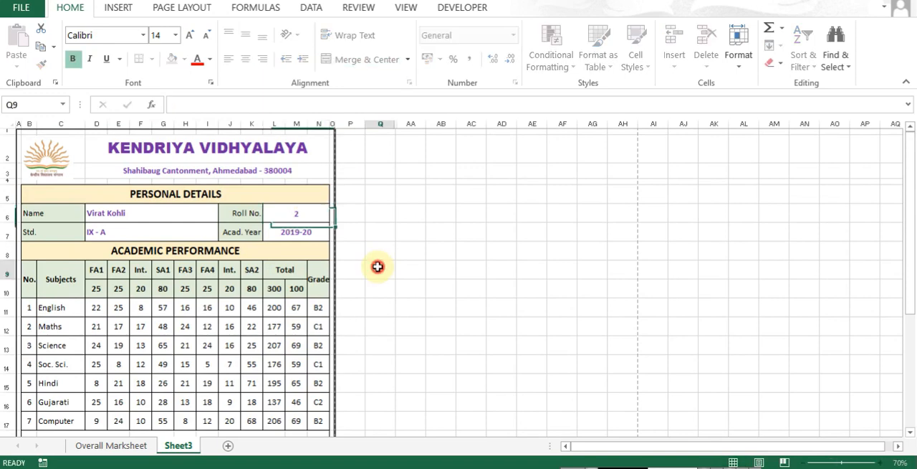
scroll(303, 323, "down", 1)
scroll(304, 323, "up", 1)
- Set the roll number in L6 to 3 and review the report card down to the teacher's remark
left_click(291, 224)
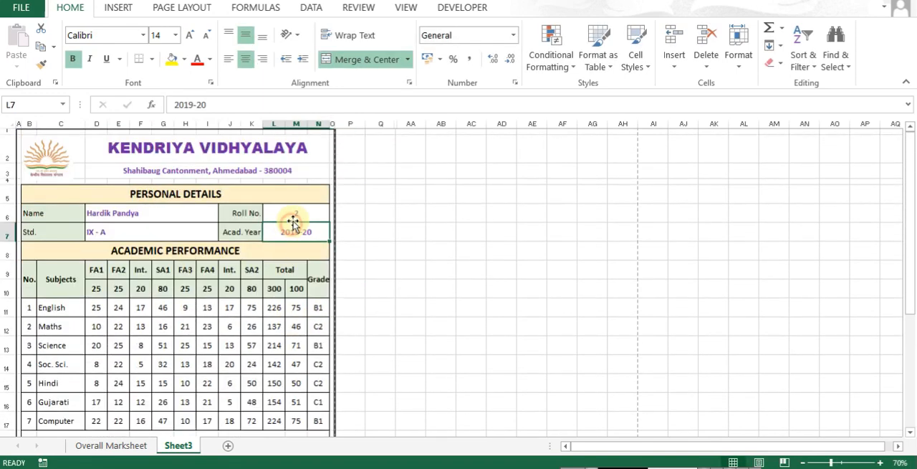
left_click(295, 215)
type("3")
scroll(374, 276, "down", 2)
left_click(374, 277)
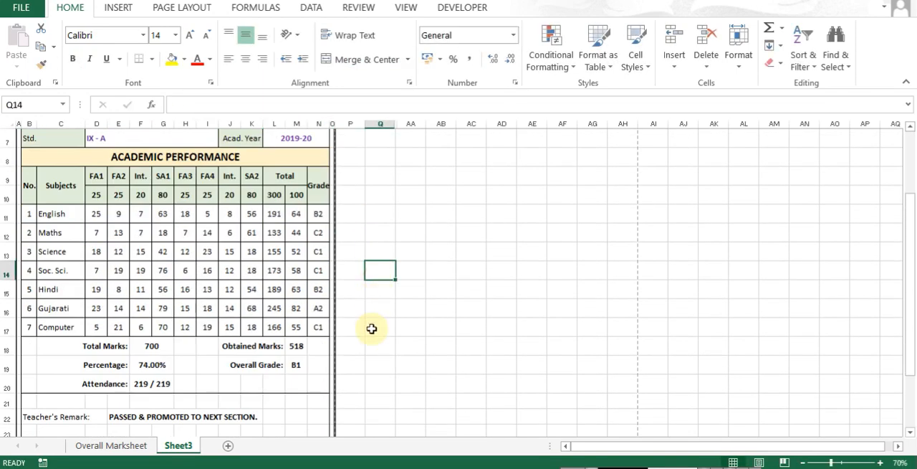
scroll(362, 344, "down", 2)
scroll(292, 357, "up", 4)
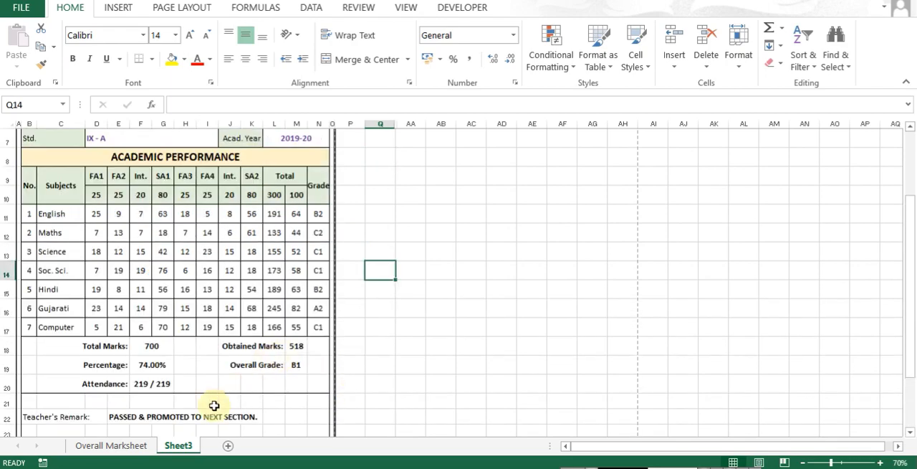
- Examine the student rows and subject columns of the Overall Marksheet sheet that supply the report card
left_click(115, 445)
scroll(100, 358, "down", 4)
scroll(190, 215, "up", 3)
left_click(180, 284)
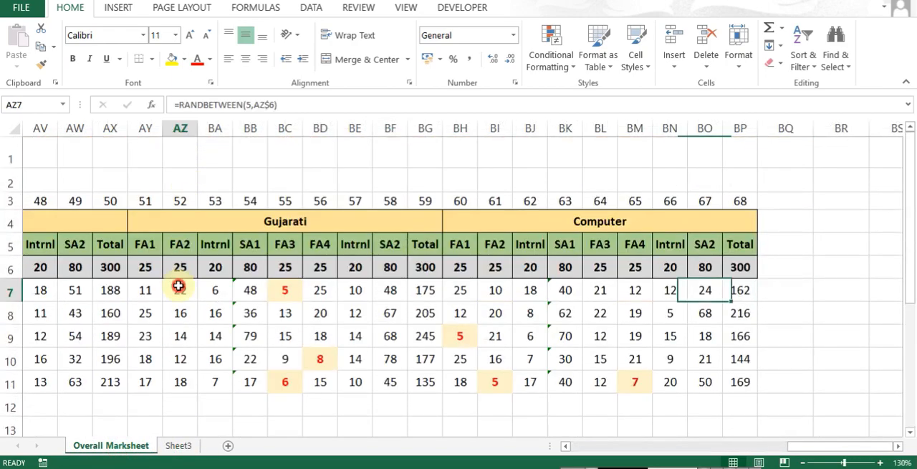
key("ctrl+Left")
key("Down")
key("Right")
key("ctrl+Down")
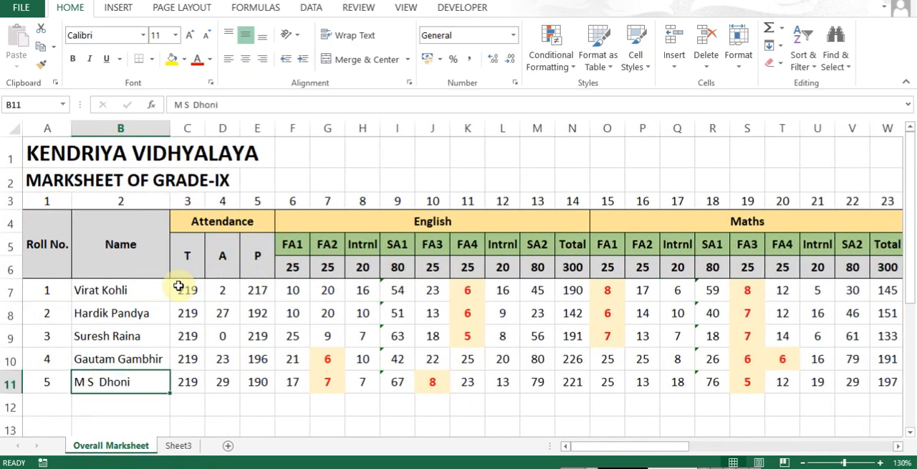
key("ctrl+Left")
key("ctrl+Right")
key("ctrl+Left")
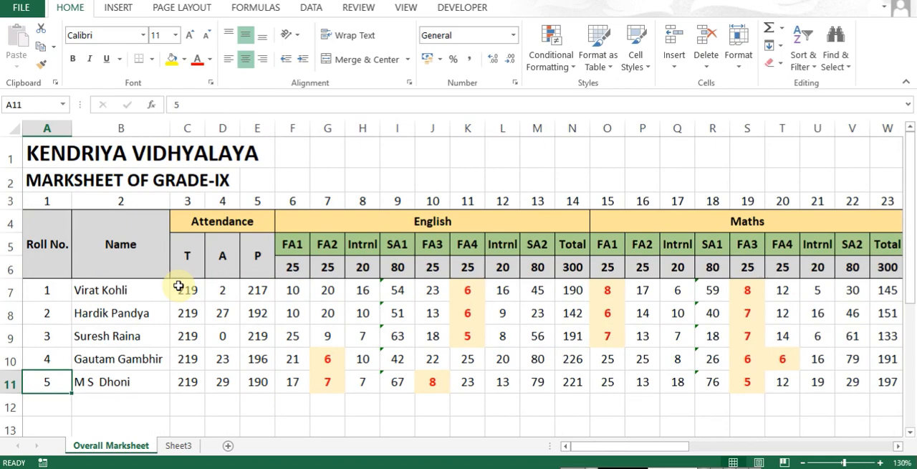
- Rename Sheet3 as Result, go to its first cell and return to the Overall Marksheet sheet
left_click(179, 445)
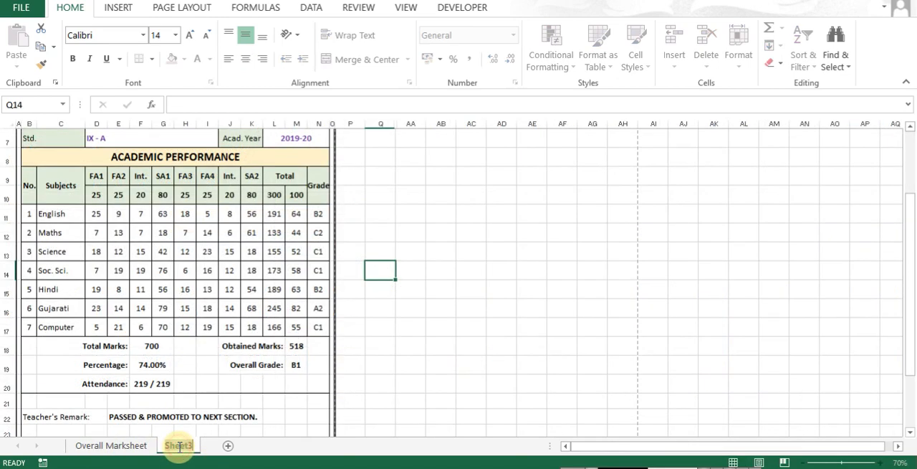
key("Return")
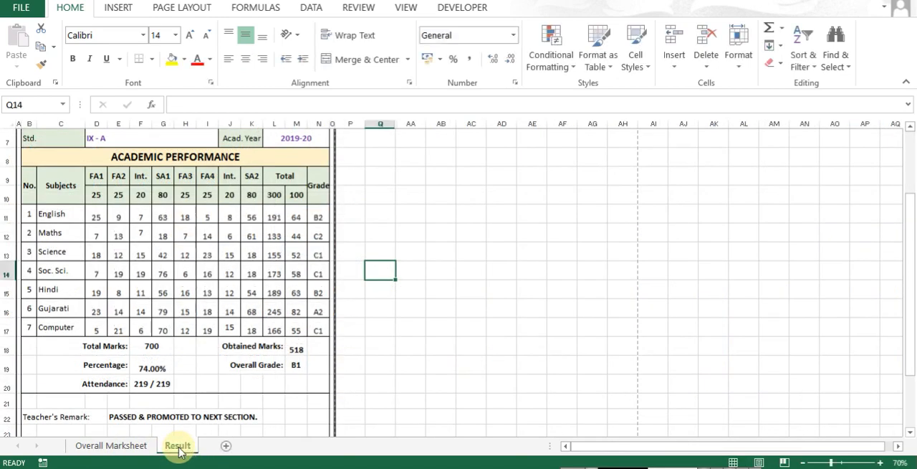
key("ctrl+Home")
key("ctrl+Page_Up")
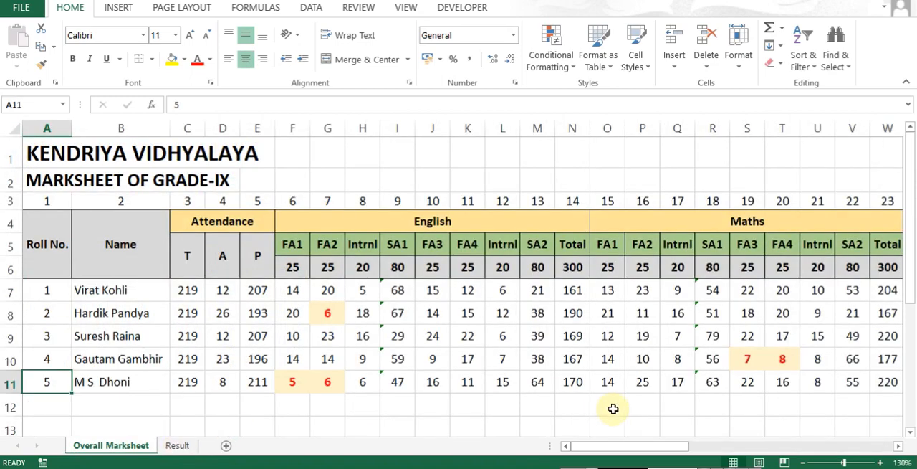